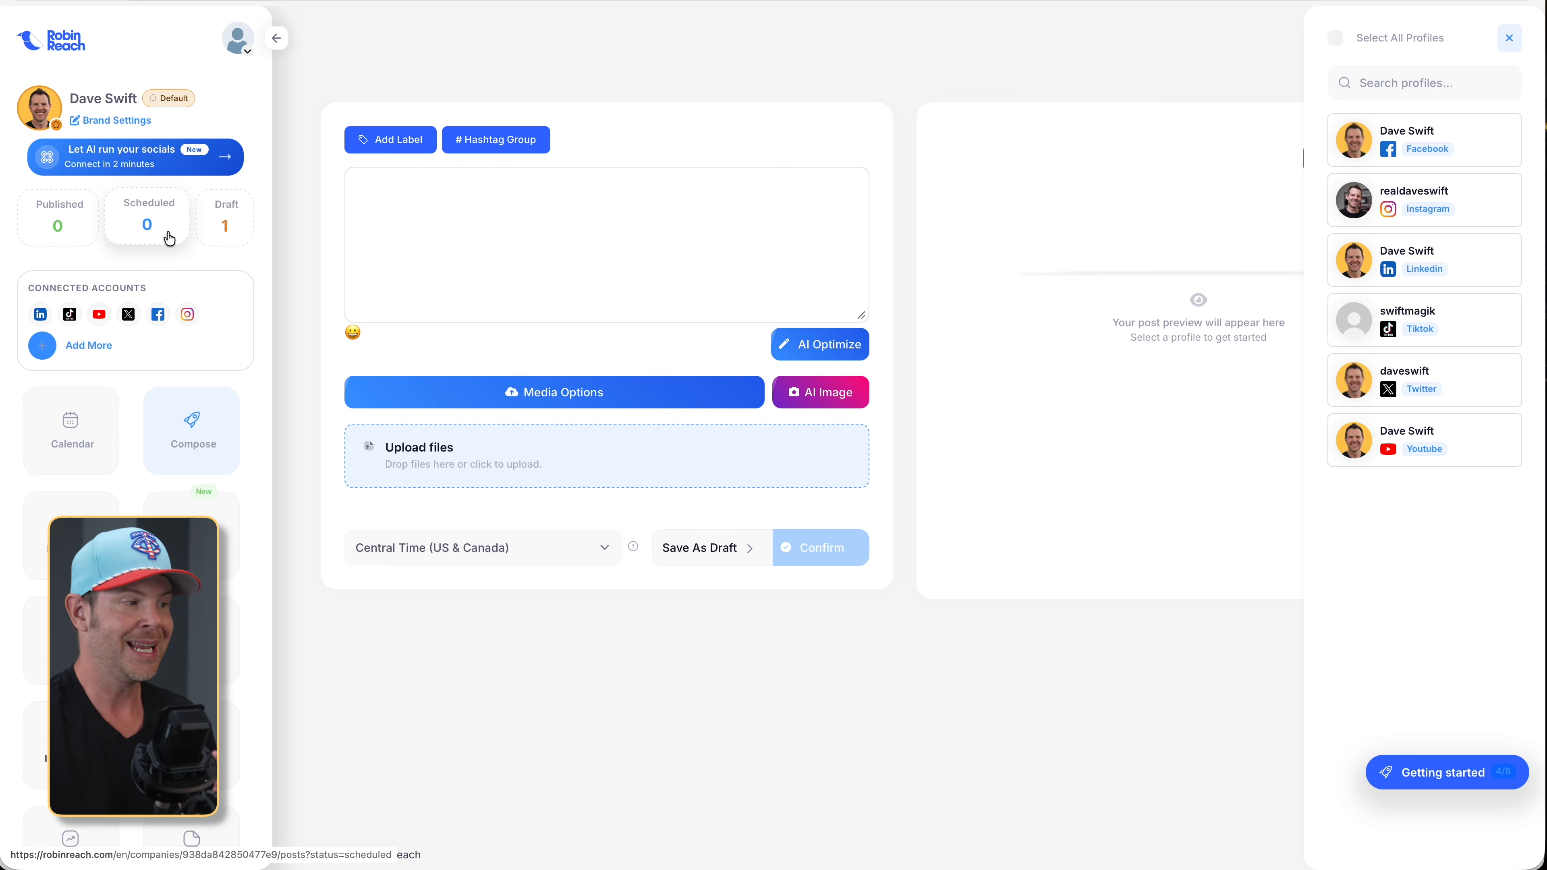
Check which social platforms can be connected and return to composing a new post.
left_click(87, 345)
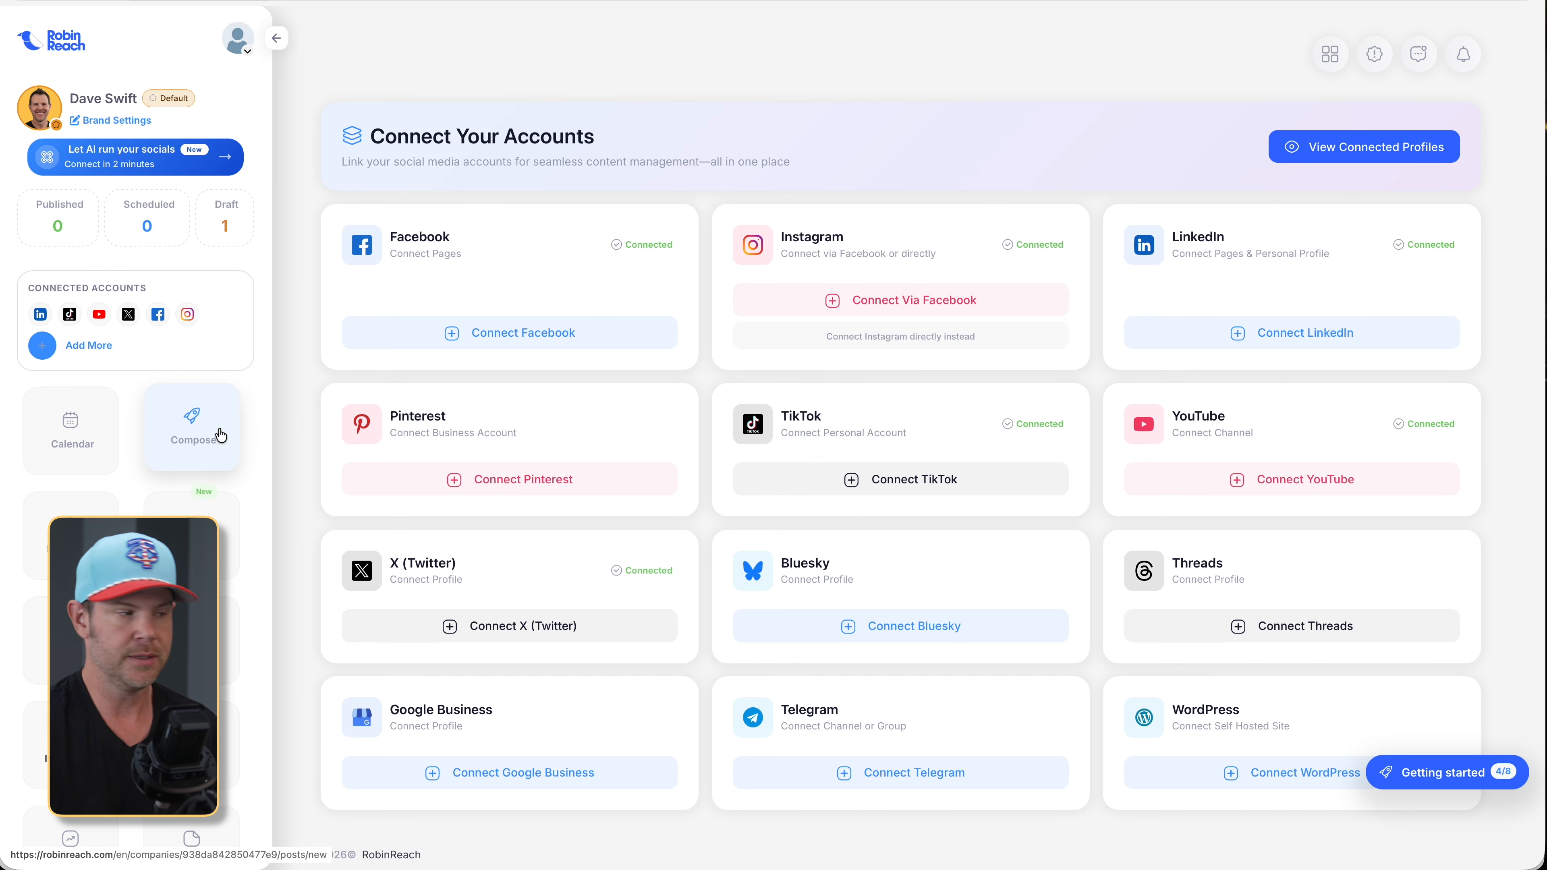
left_click(210, 442)
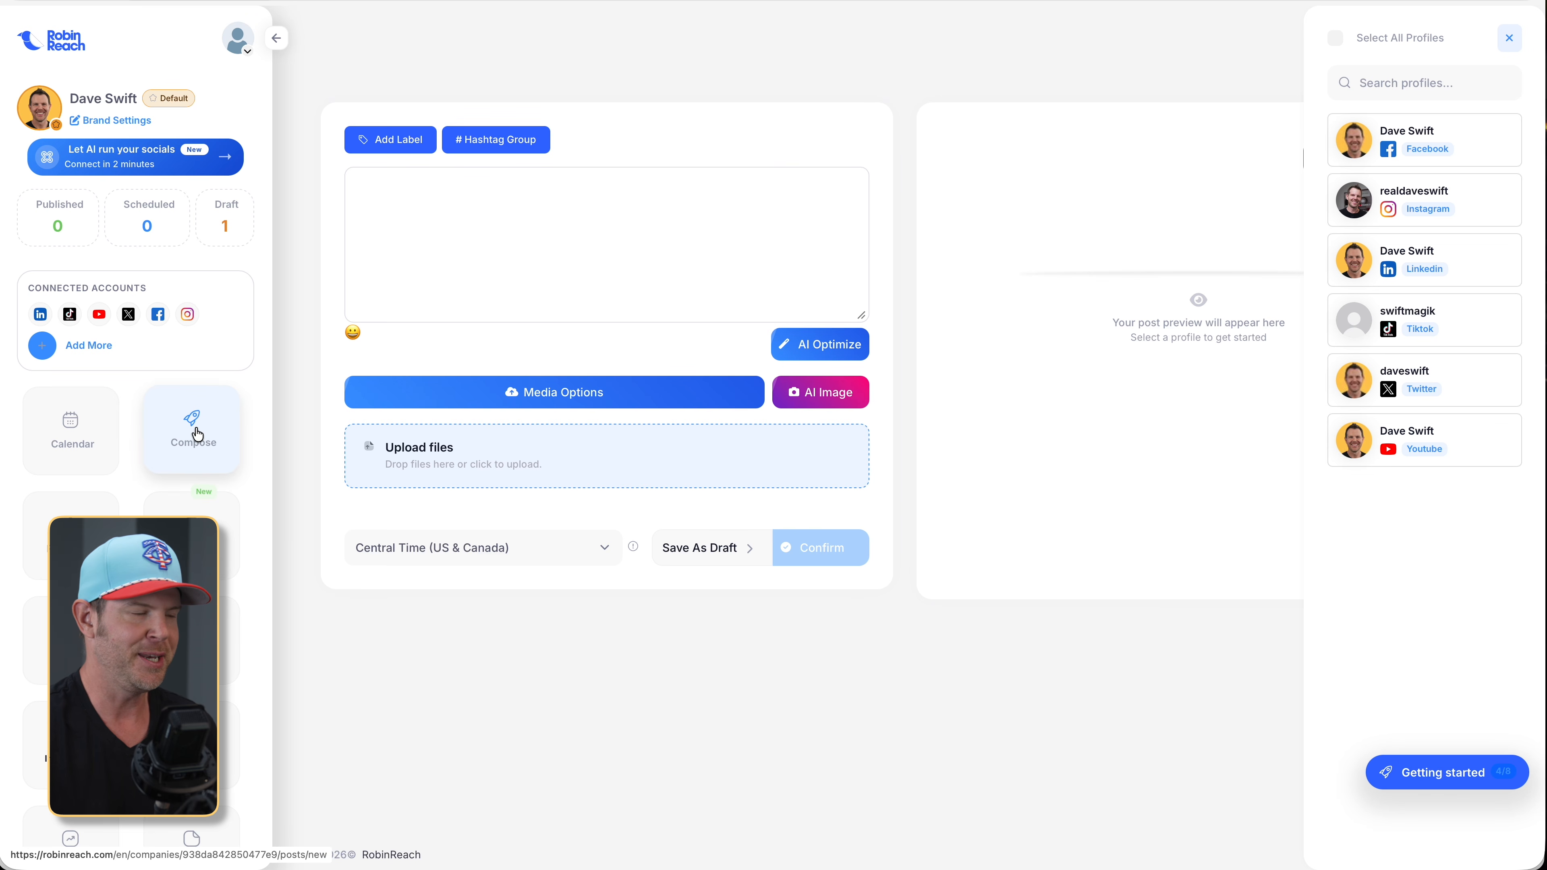
Enter the post text opening with "Open source is truly transforming my toolkit! 🚀", listing the tool replacements and ending with "Link in bio".
left_click(428, 230)
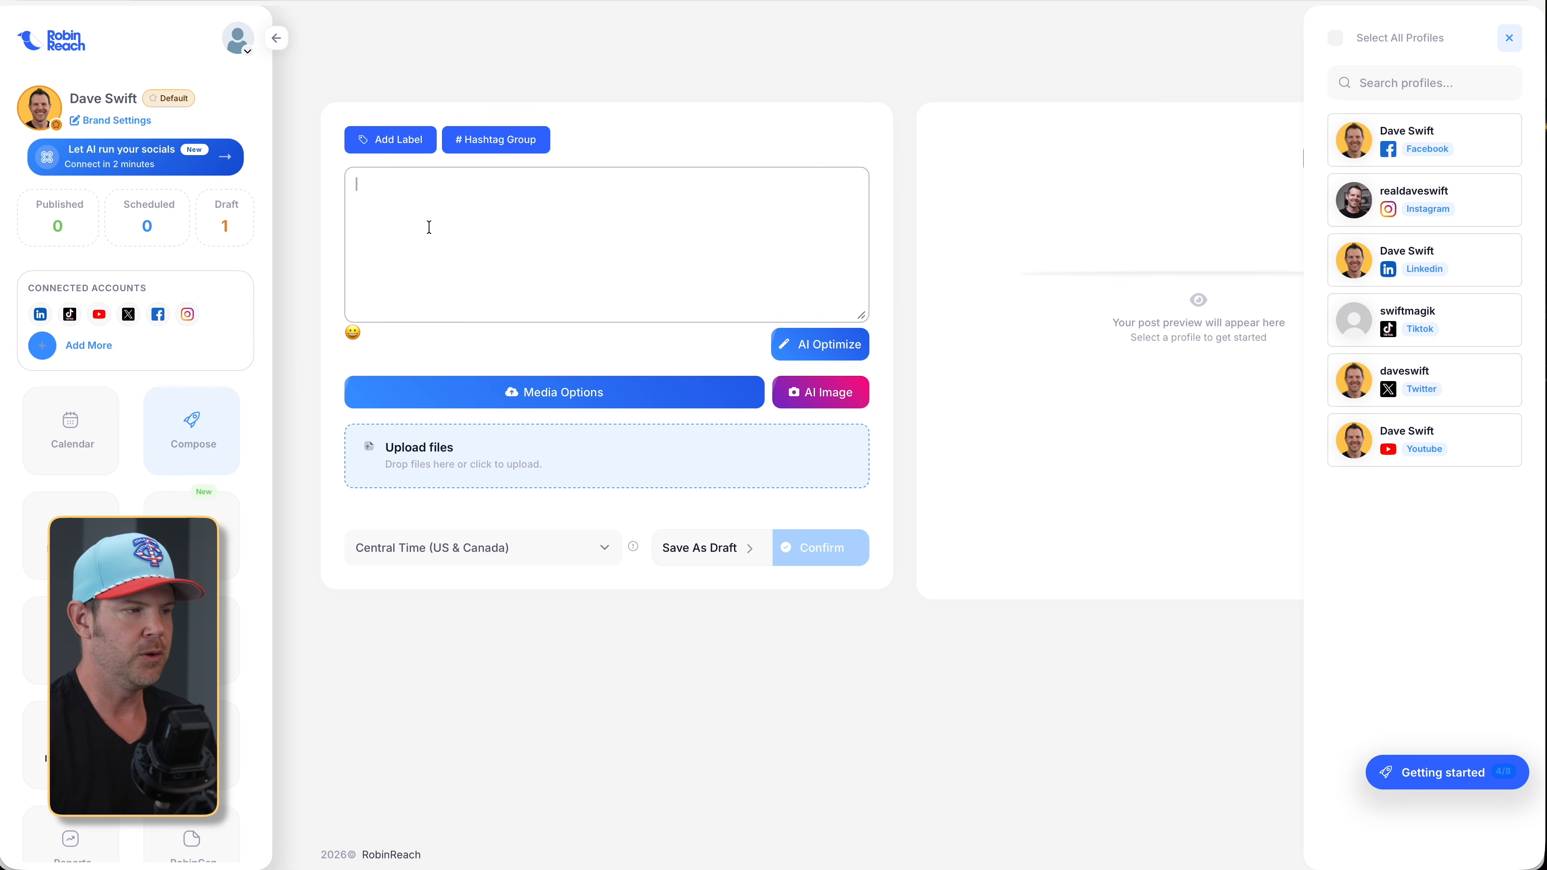
left_click(1406, 131)
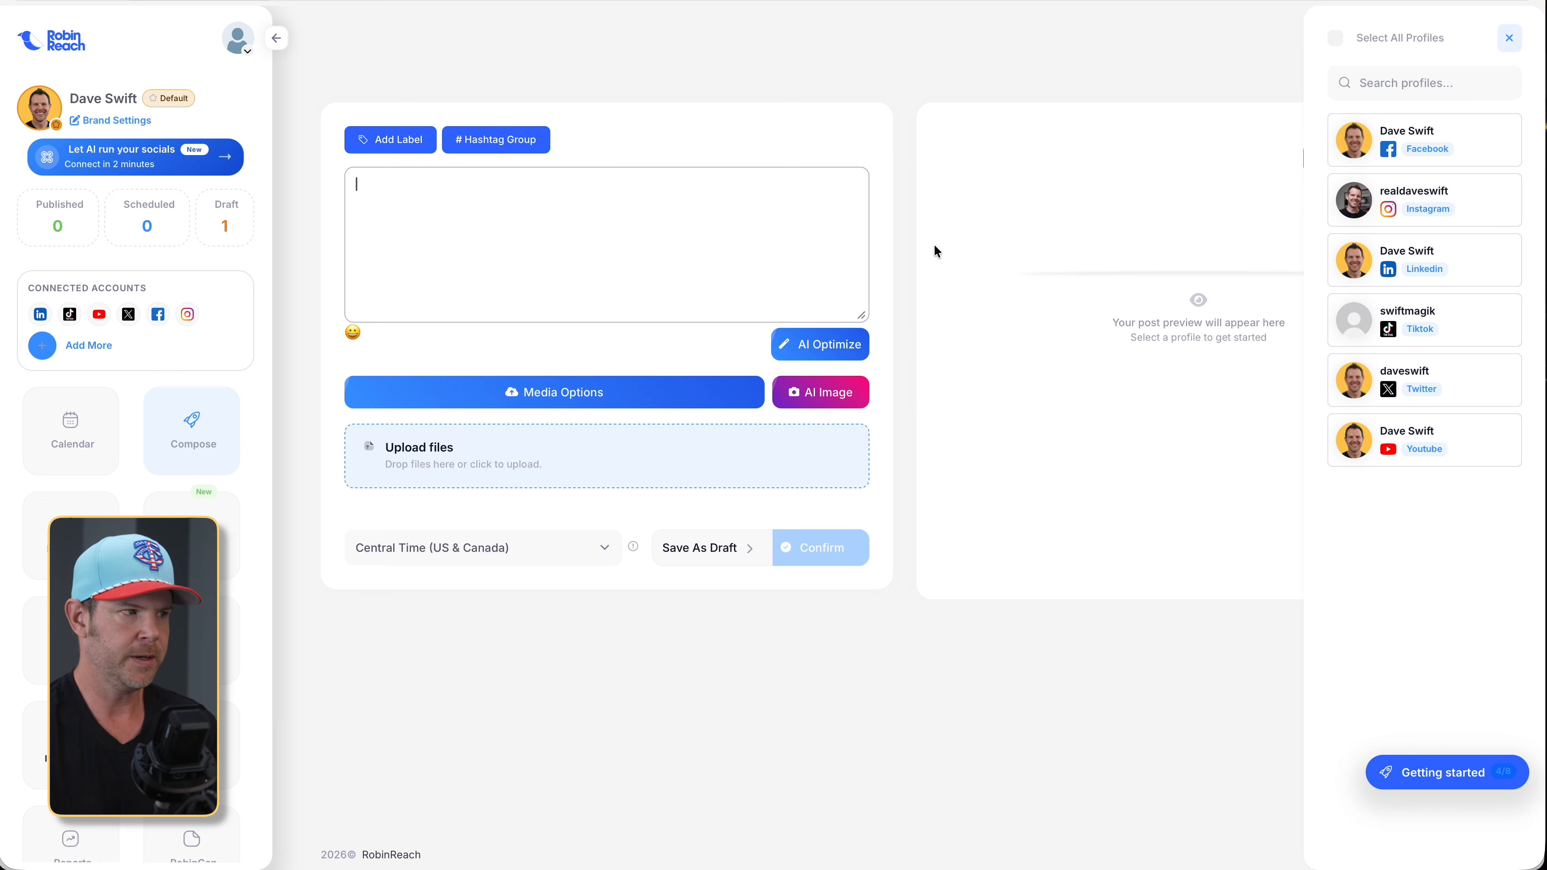
type("Open source is truly transforming my toolkit! 🚀  OpenSEO is stepping in for SEMrush, OpenChatCut for Final Cut Pro, OpenWebUI for ChatGPT, OpenCode for Claude Code, and OpenShip for Coolify.  Discover more in this week's newsletter! 📧 👉 Link in bio")
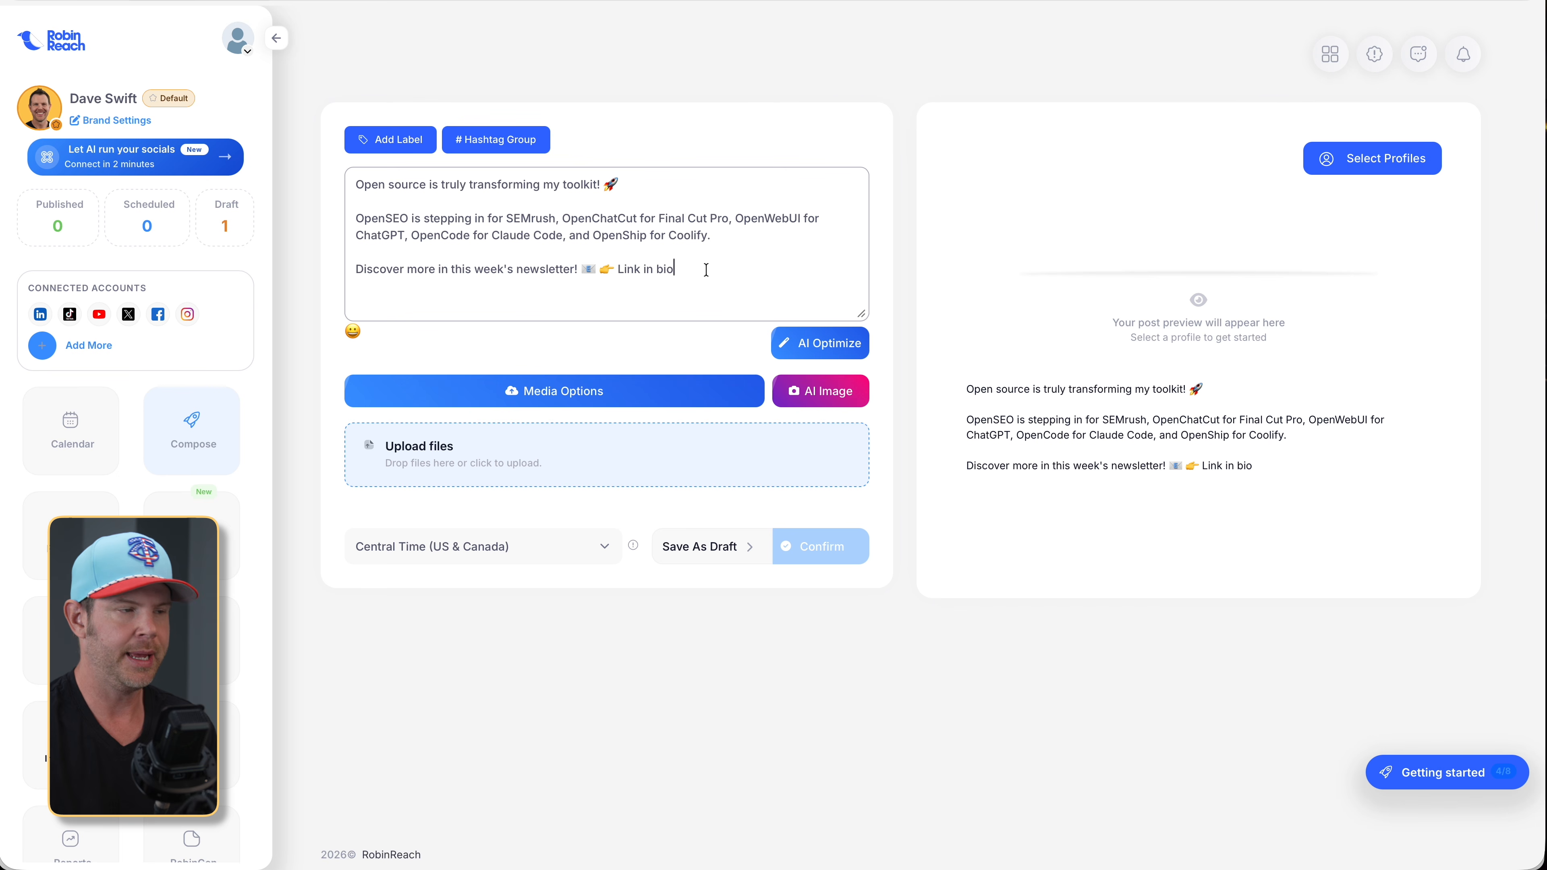
Select the Facebook, Instagram and LinkedIn profiles as destinations for the post.
left_click(1471, 179)
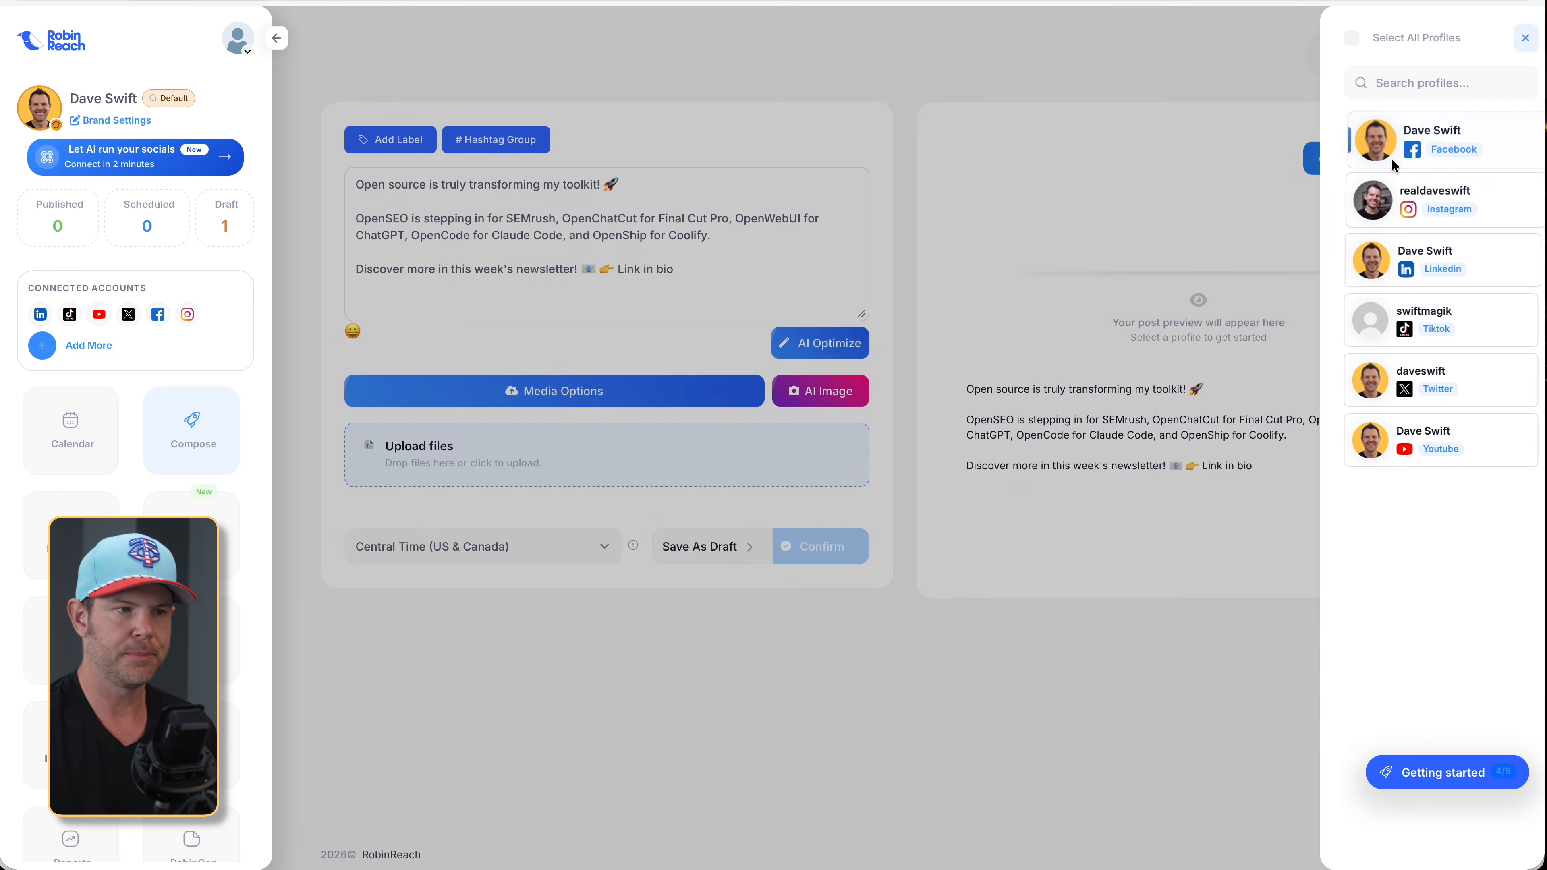
left_click(1486, 145)
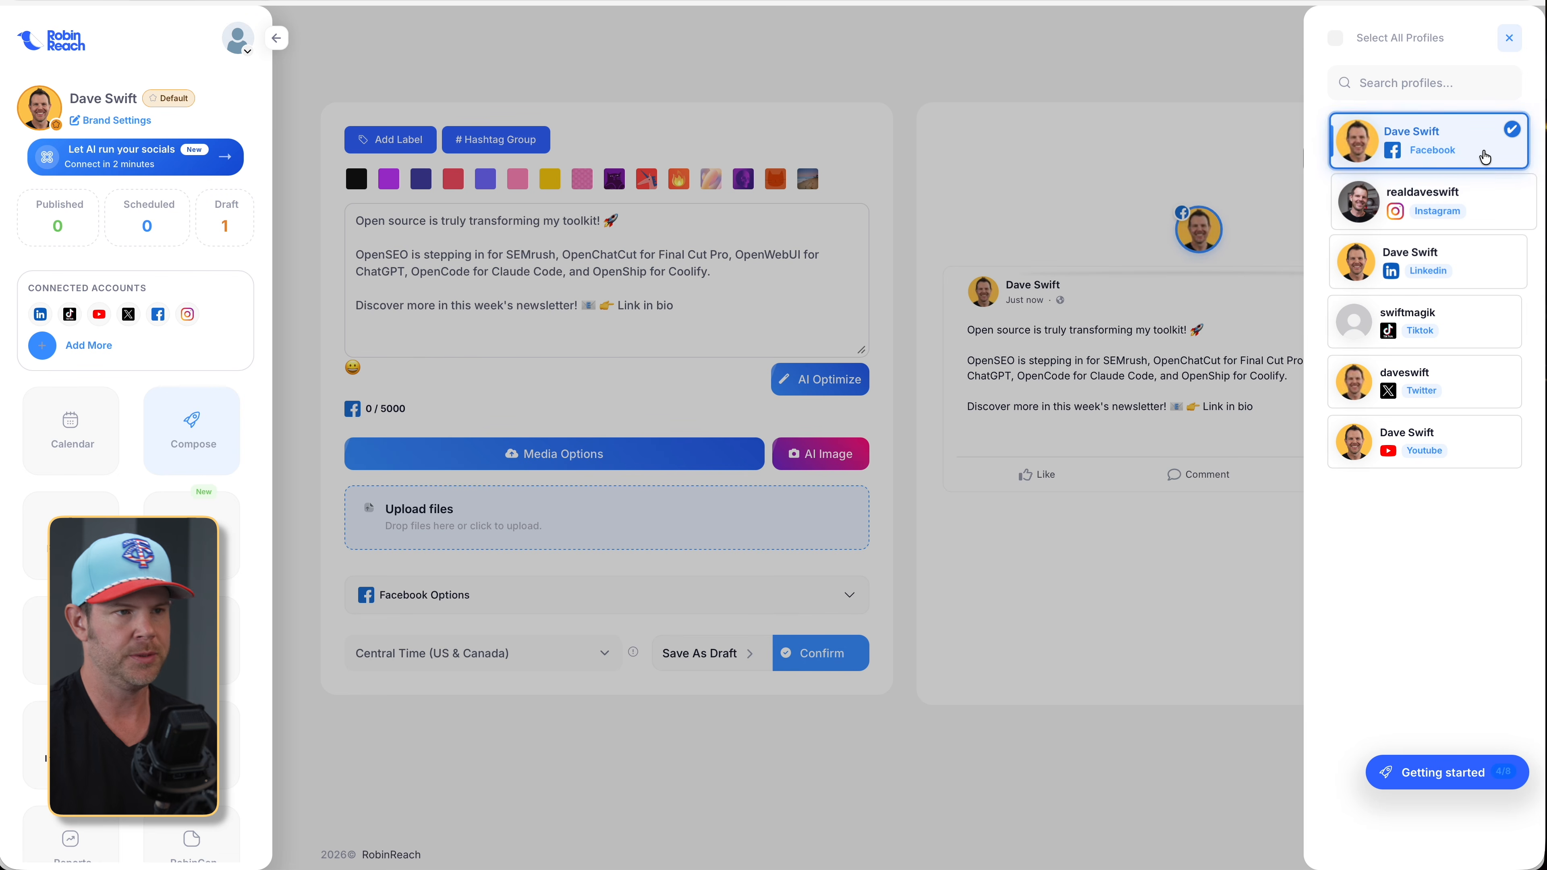
left_click(1486, 206)
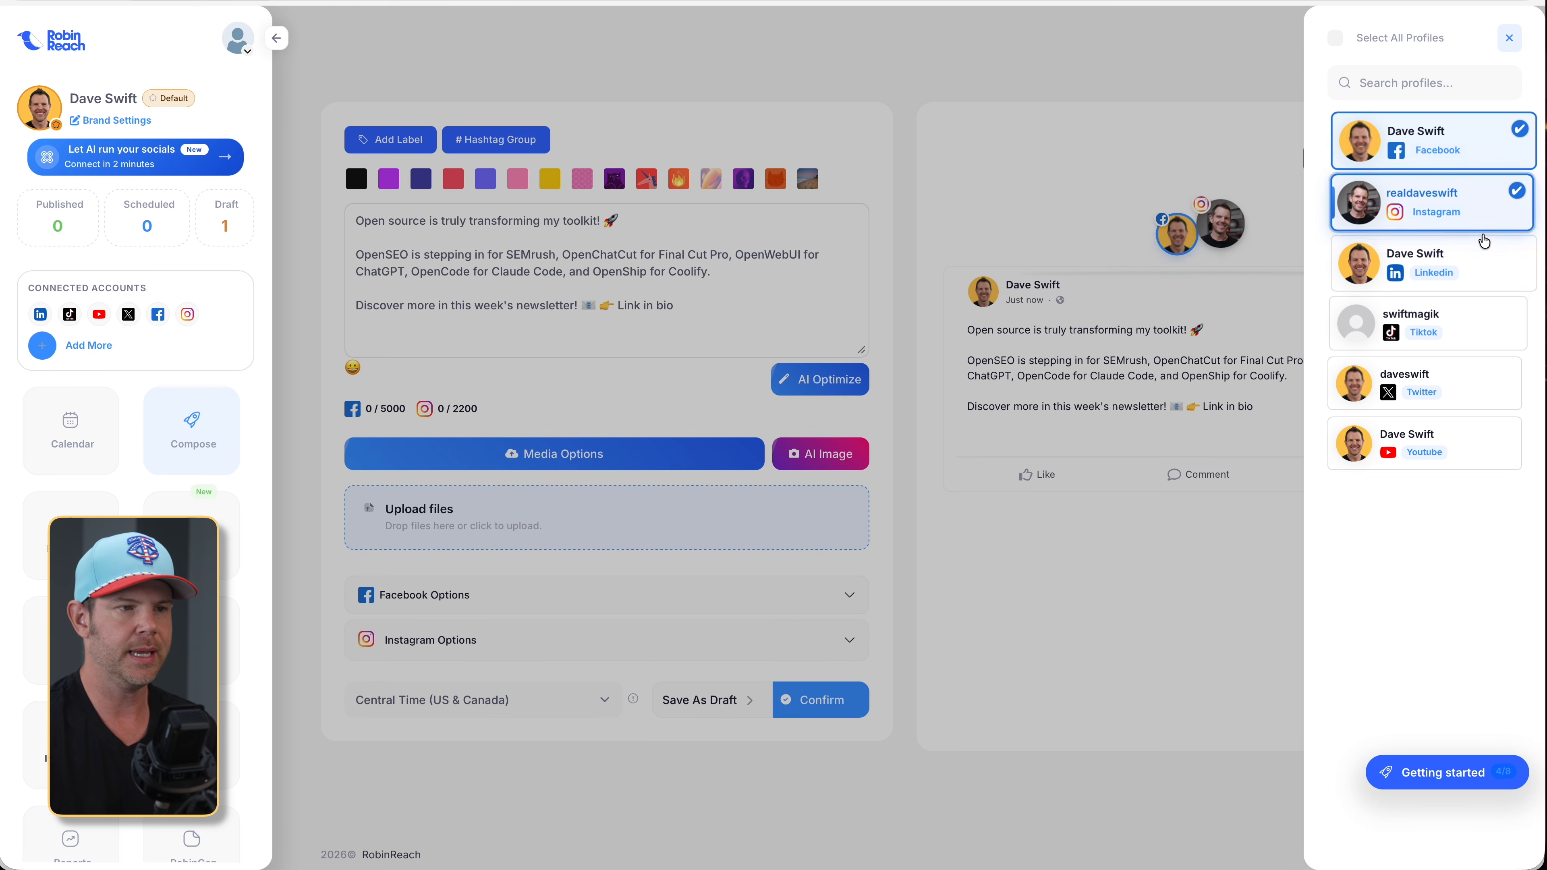
left_click(1490, 262)
left_click(1149, 666)
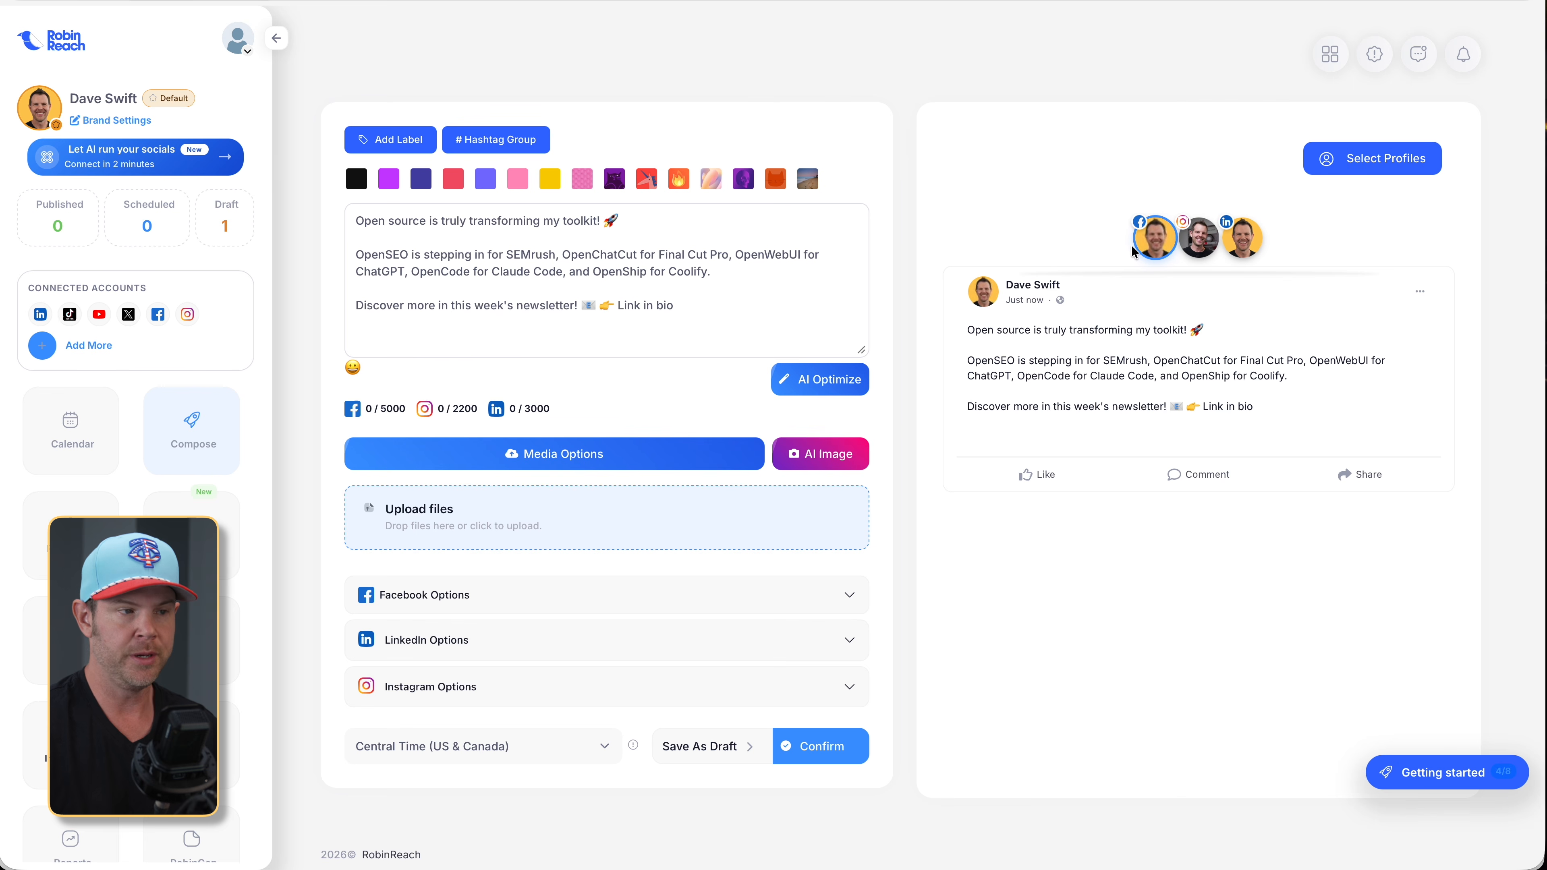
Preview how the post looks on Instagram and LinkedIn.
left_click(1197, 253)
left_click(1243, 255)
left_click(1199, 240)
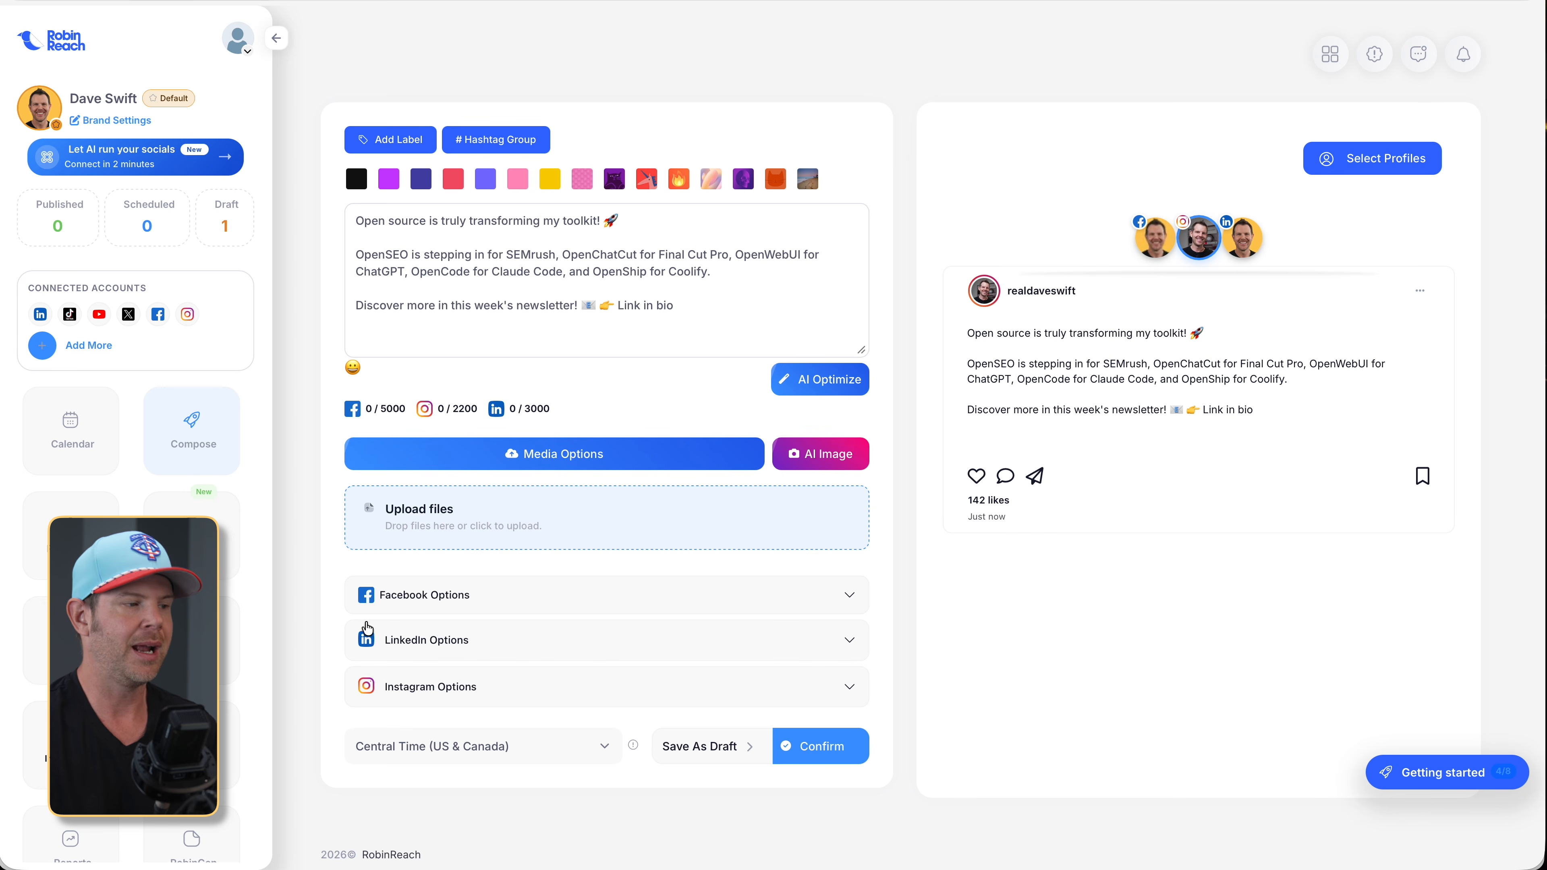
Look at the Reel and Story types in the Facebook options and set the type back to Post.
left_click(492, 600)
scroll(496, 602, "down", 2)
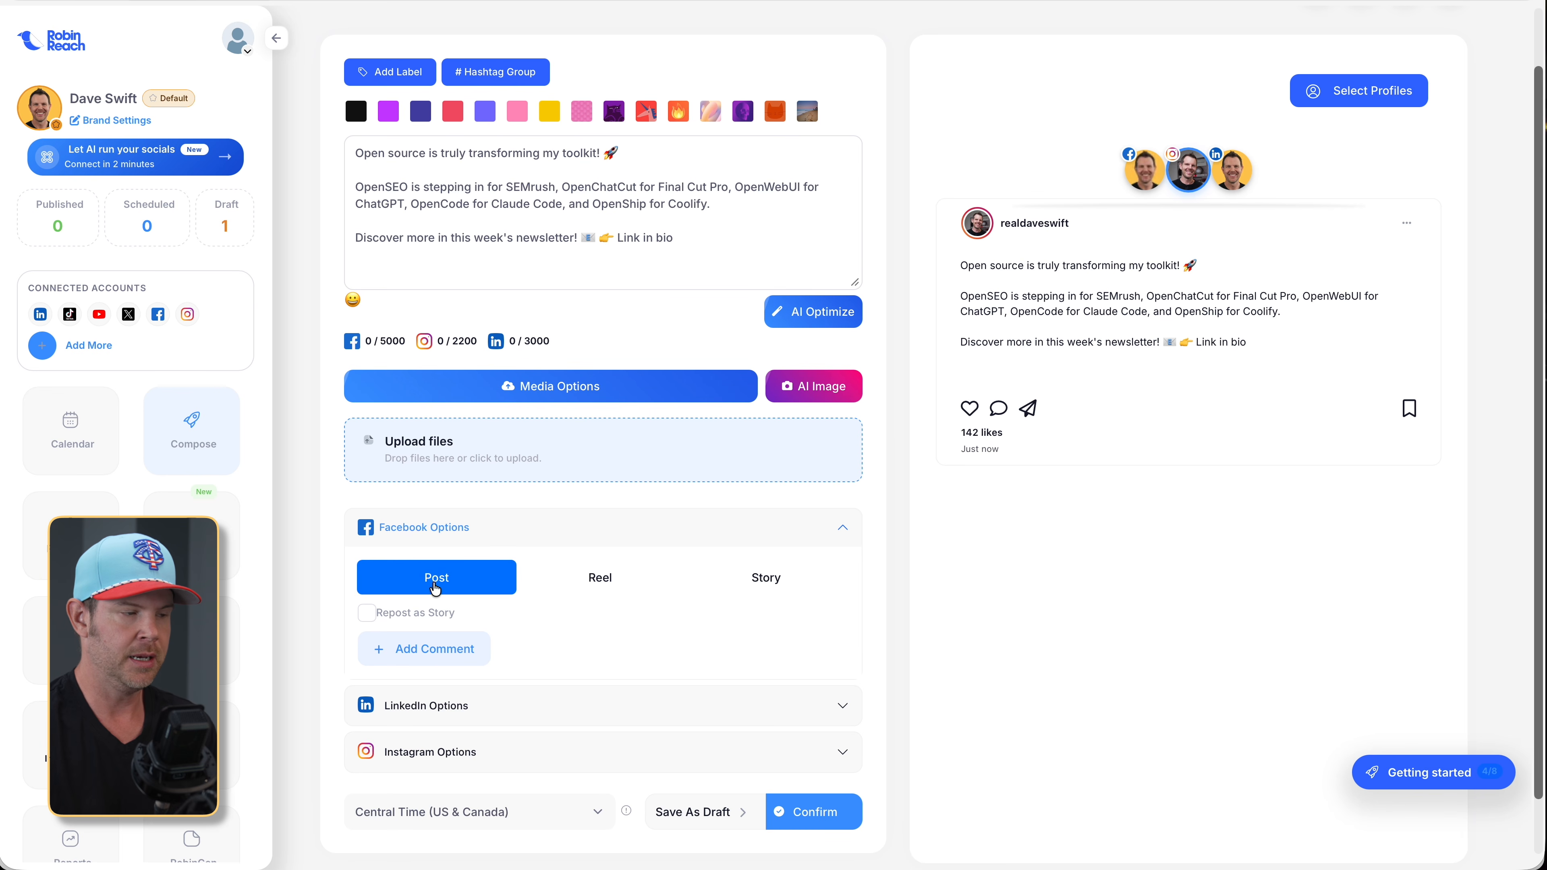
left_click(594, 582)
left_click(755, 585)
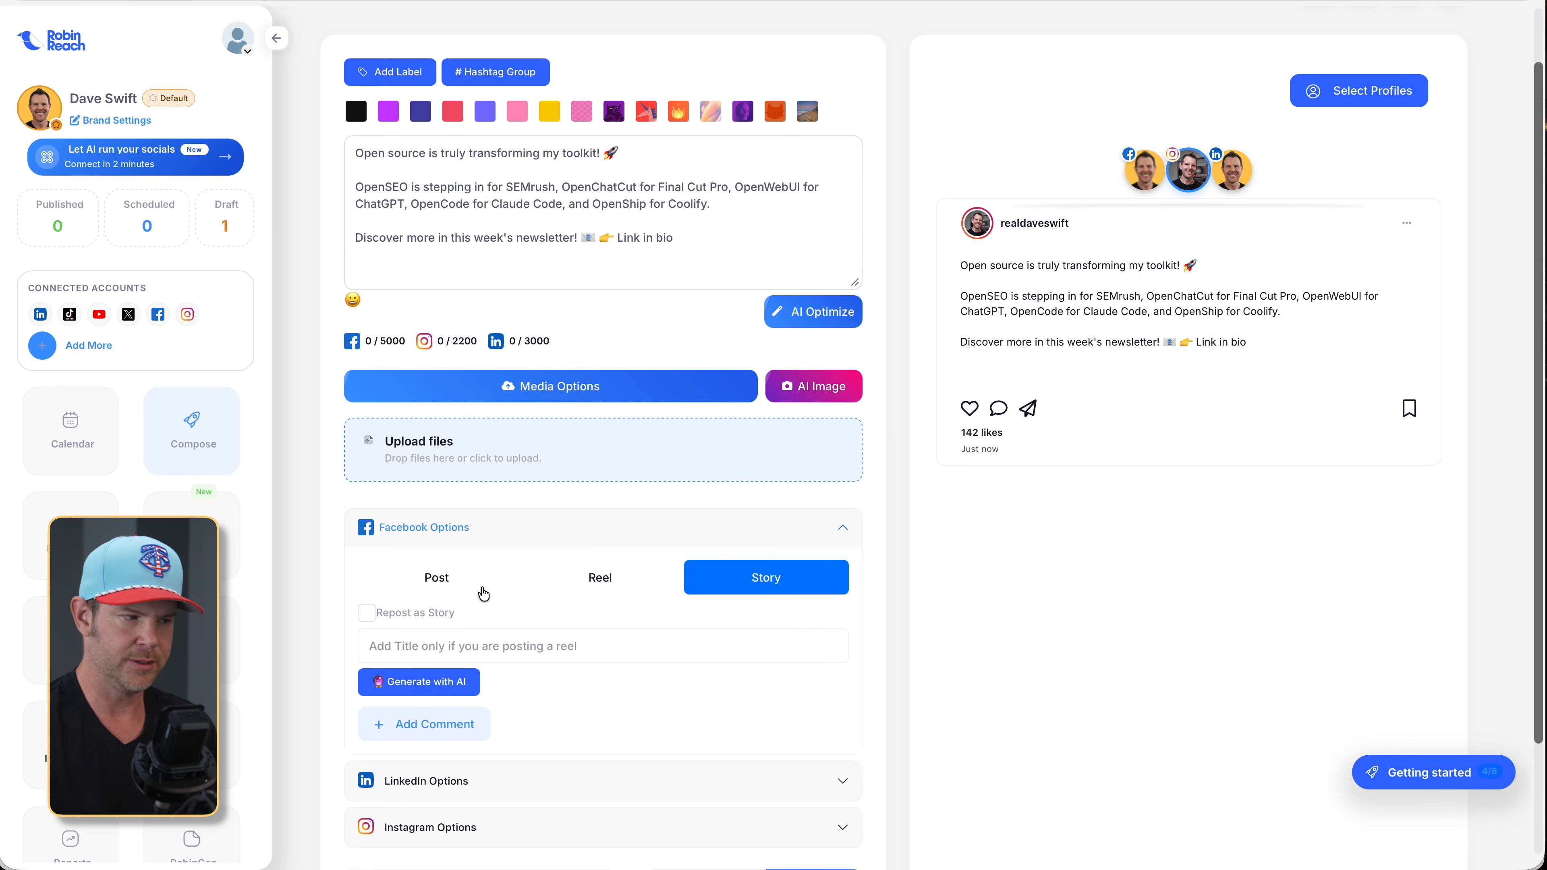
left_click(452, 597)
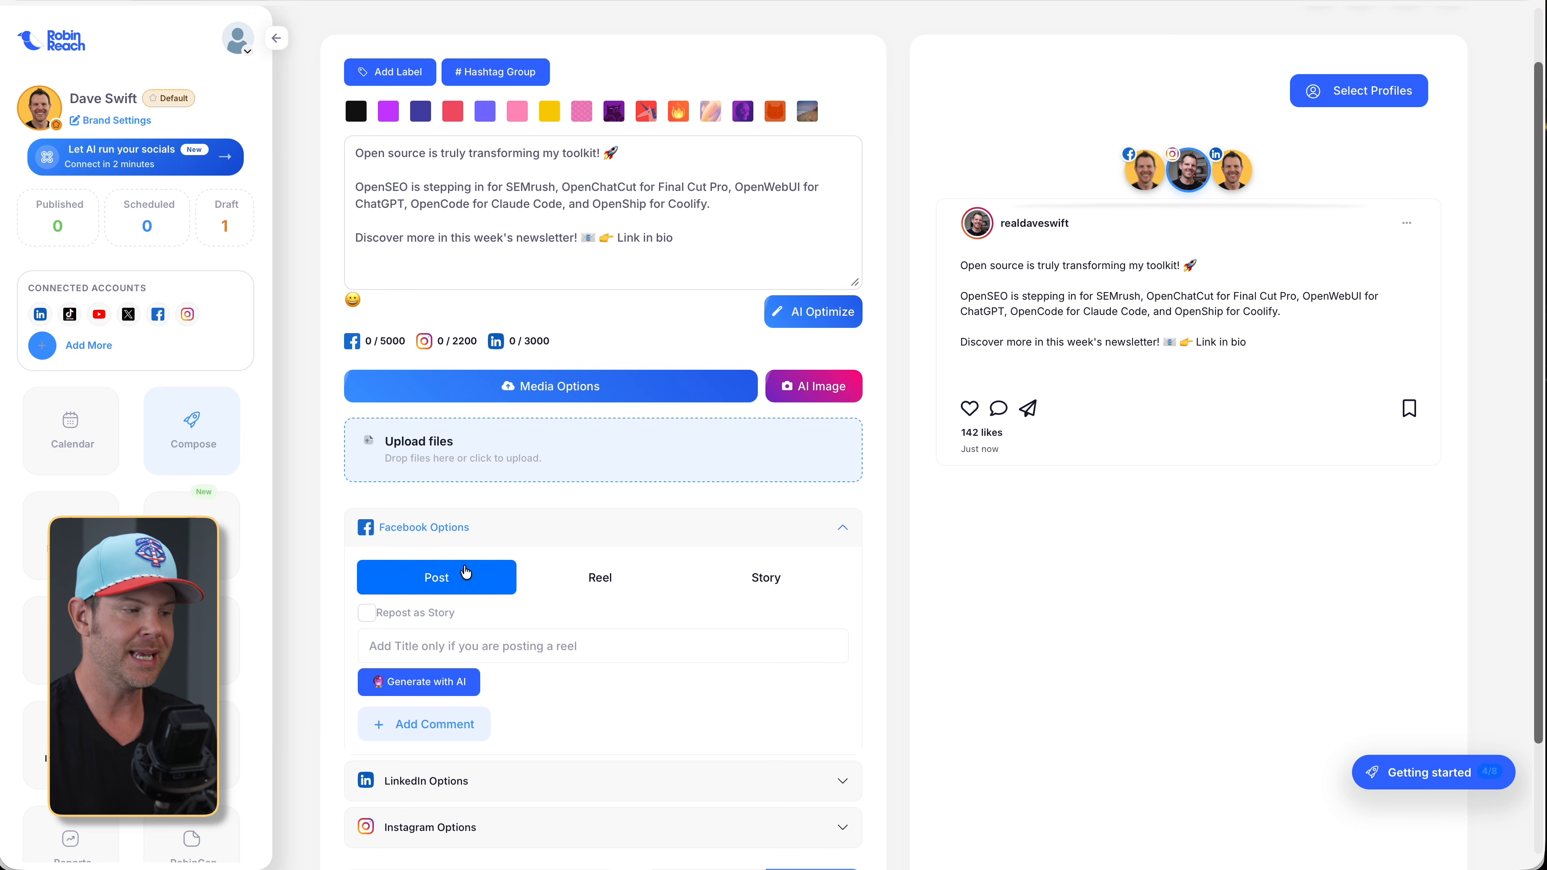
Add a Facebook comment reading "Read this weeks newsletter (email gate):" followed by the newsletter link.
left_click(431, 725)
left_click(451, 739)
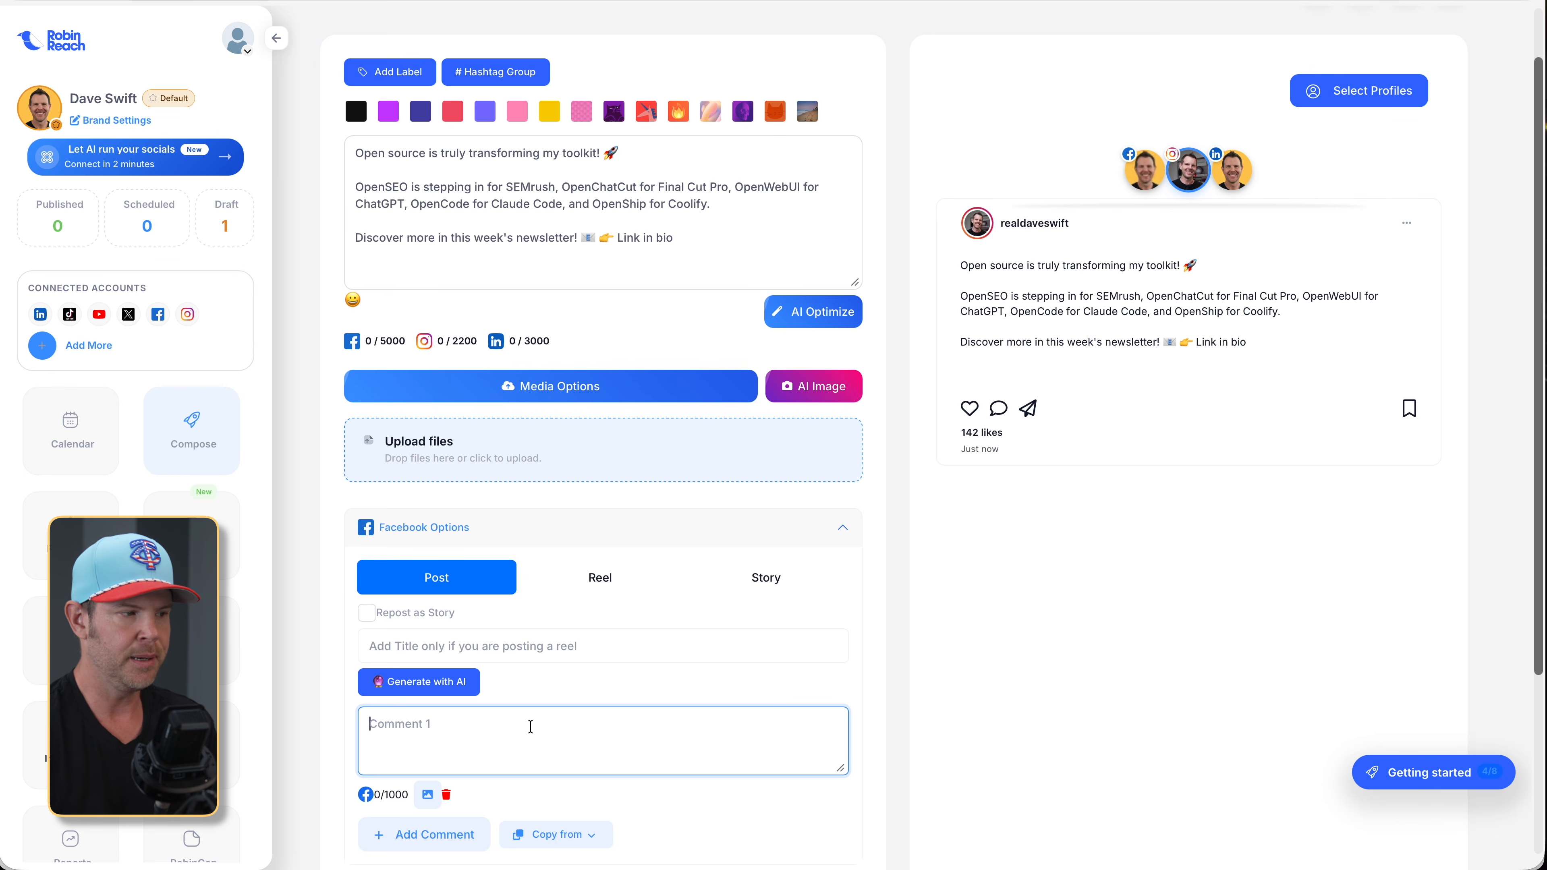
key("super+shift+v")
key("Return")
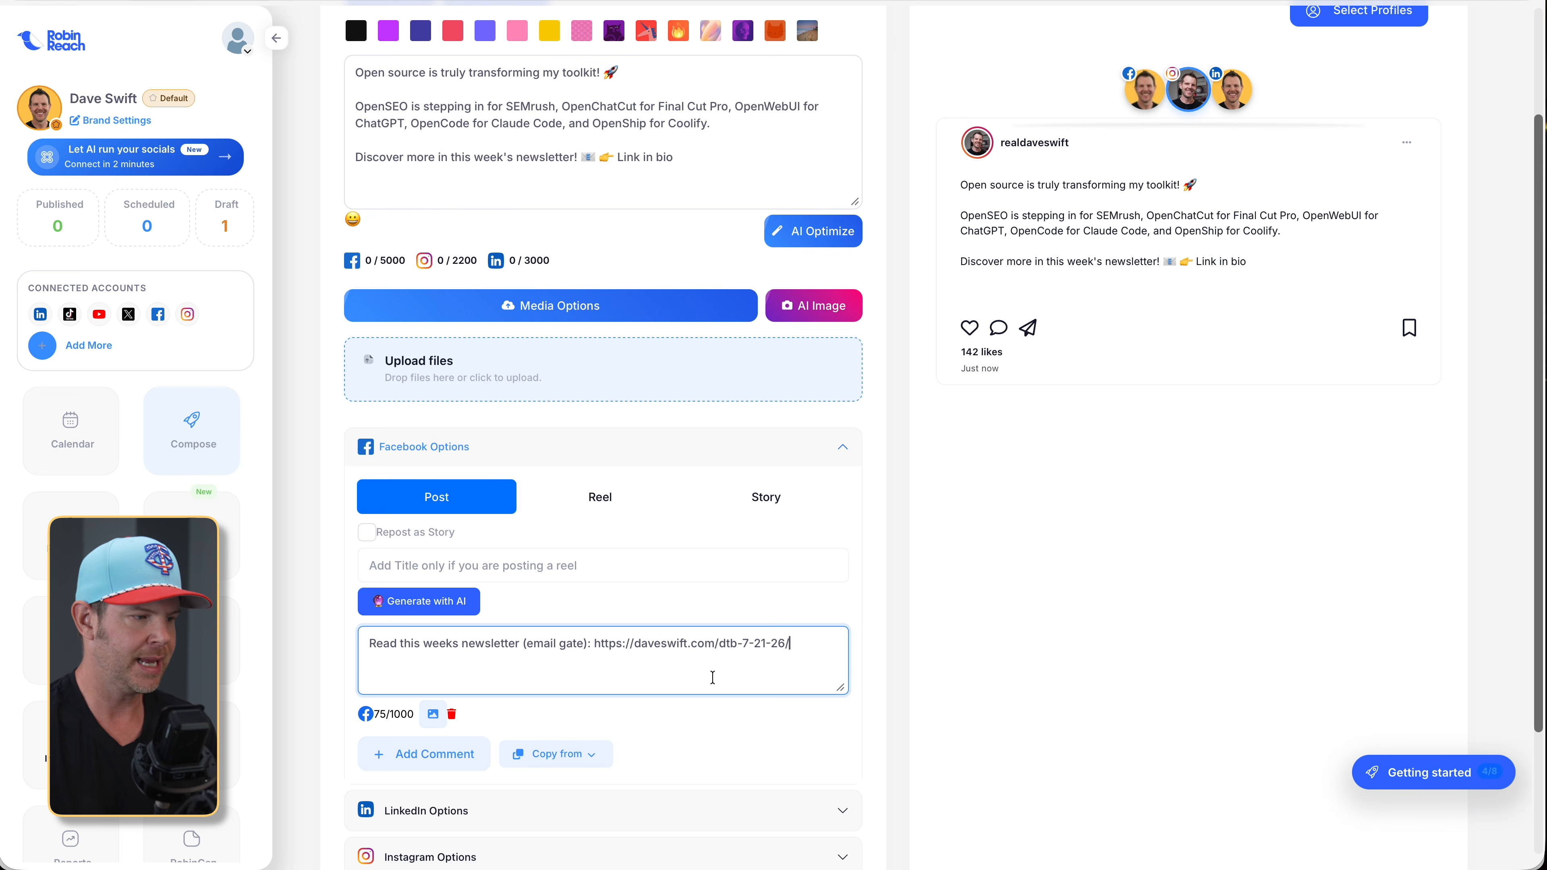
Examine the LinkedIn options and the settings offered for Instagram's Post, Reel and Story types.
scroll(719, 701, "down", 3)
left_click(649, 658)
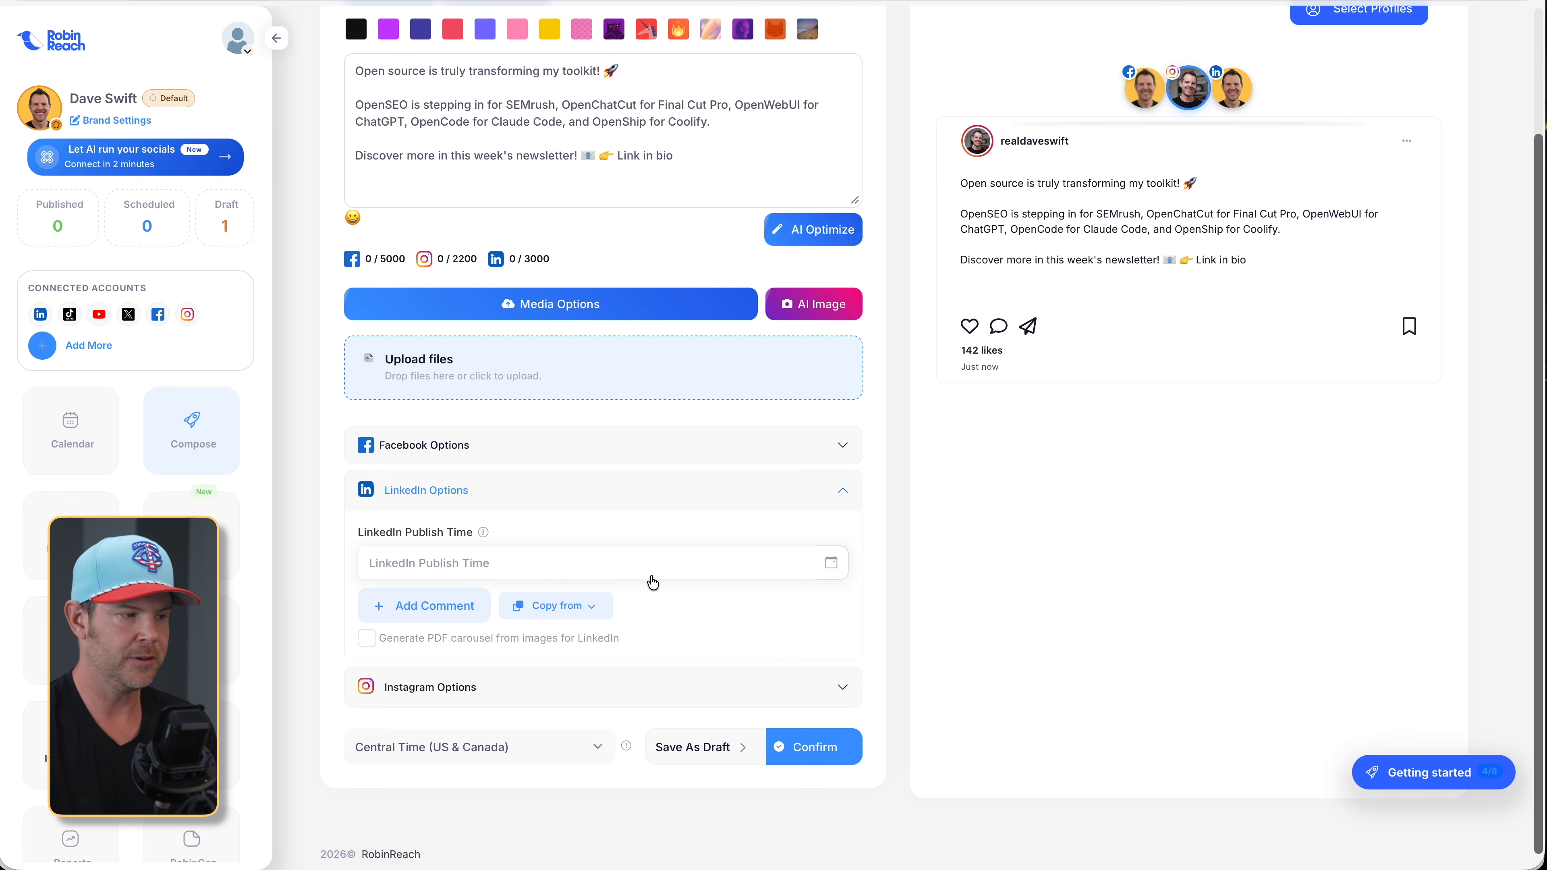
left_click(551, 696)
scroll(613, 635, "down", 3)
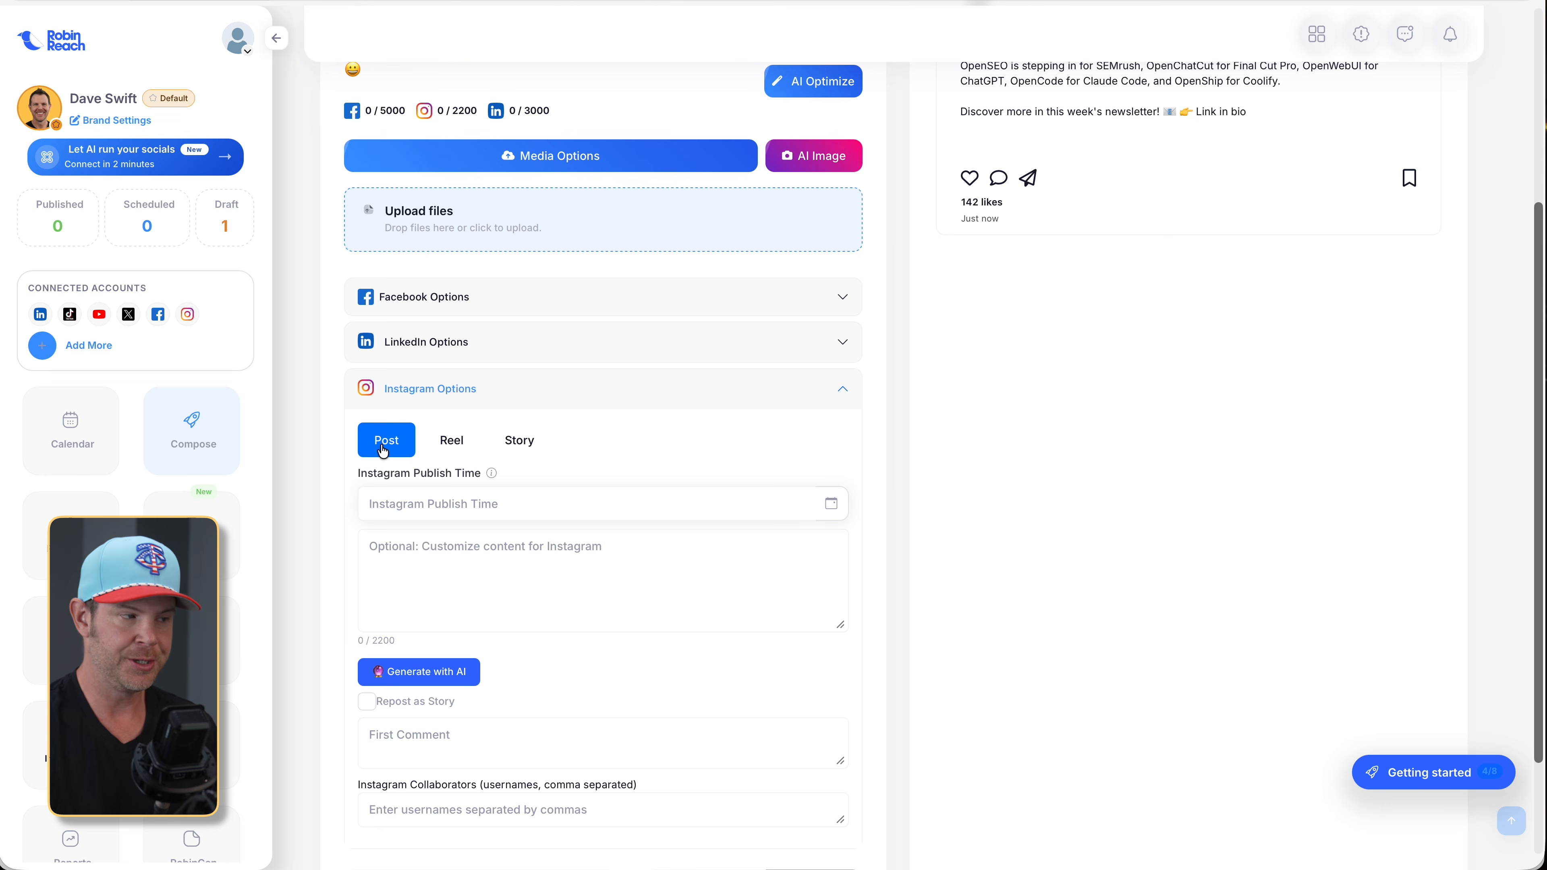
left_click(453, 442)
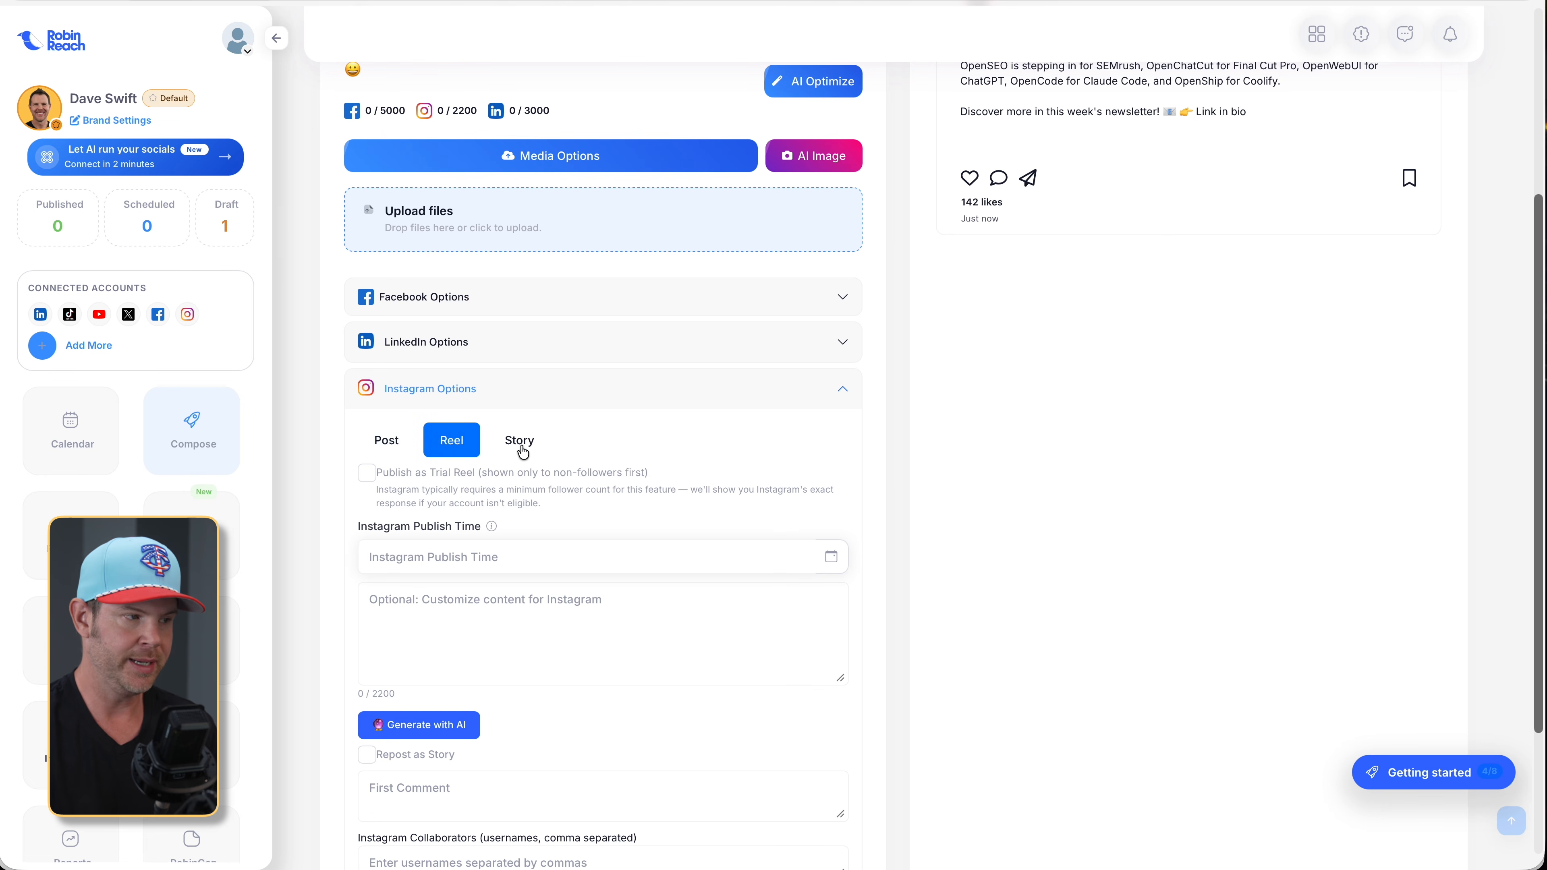
left_click(533, 450)
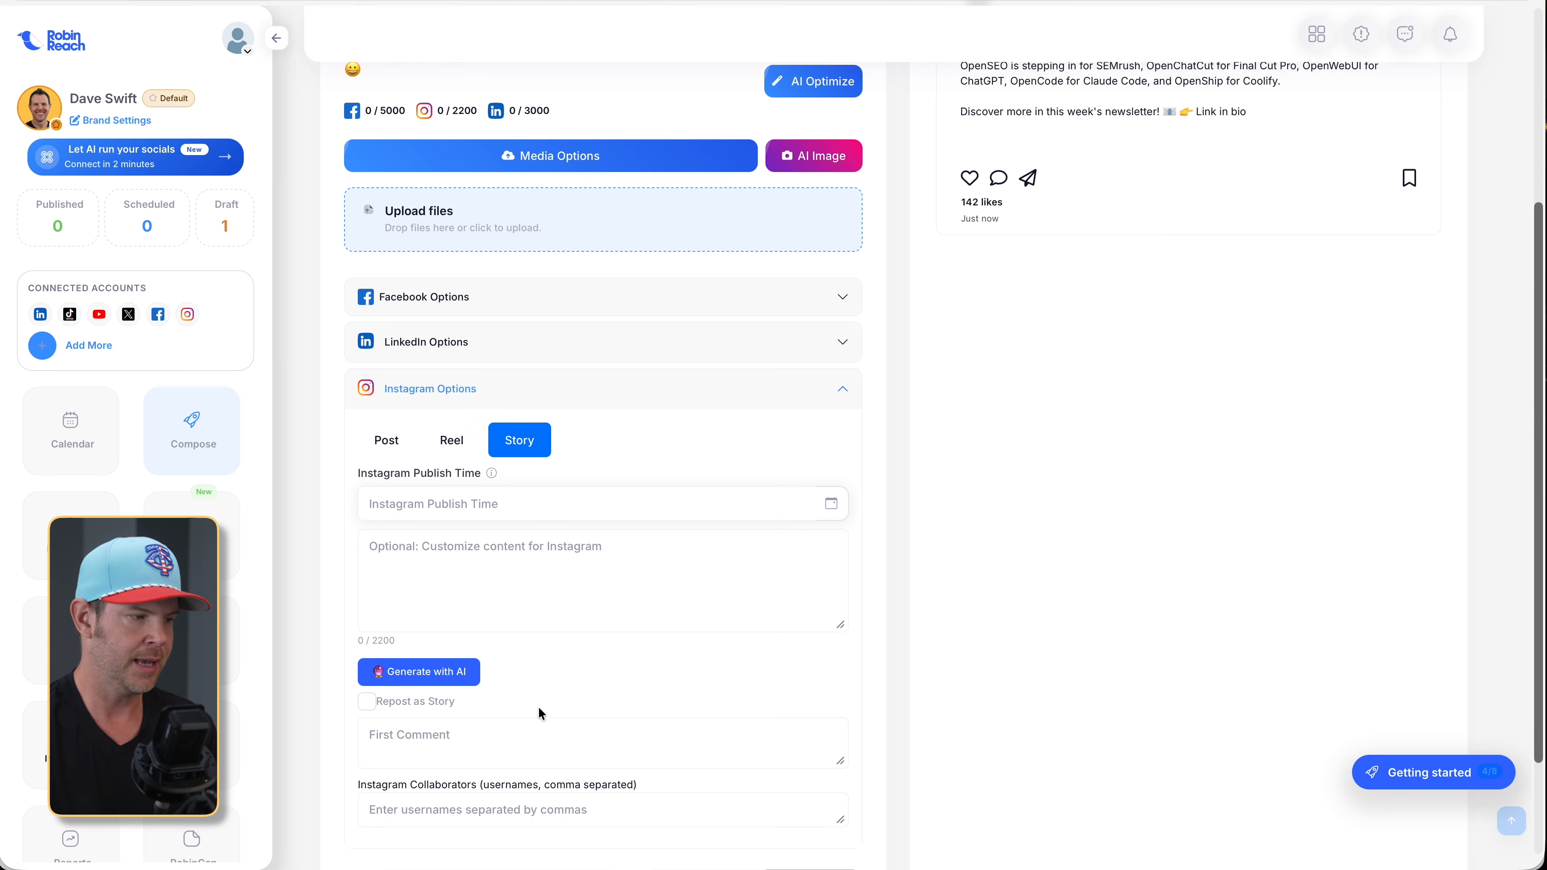
scroll(539, 700, "down", 1)
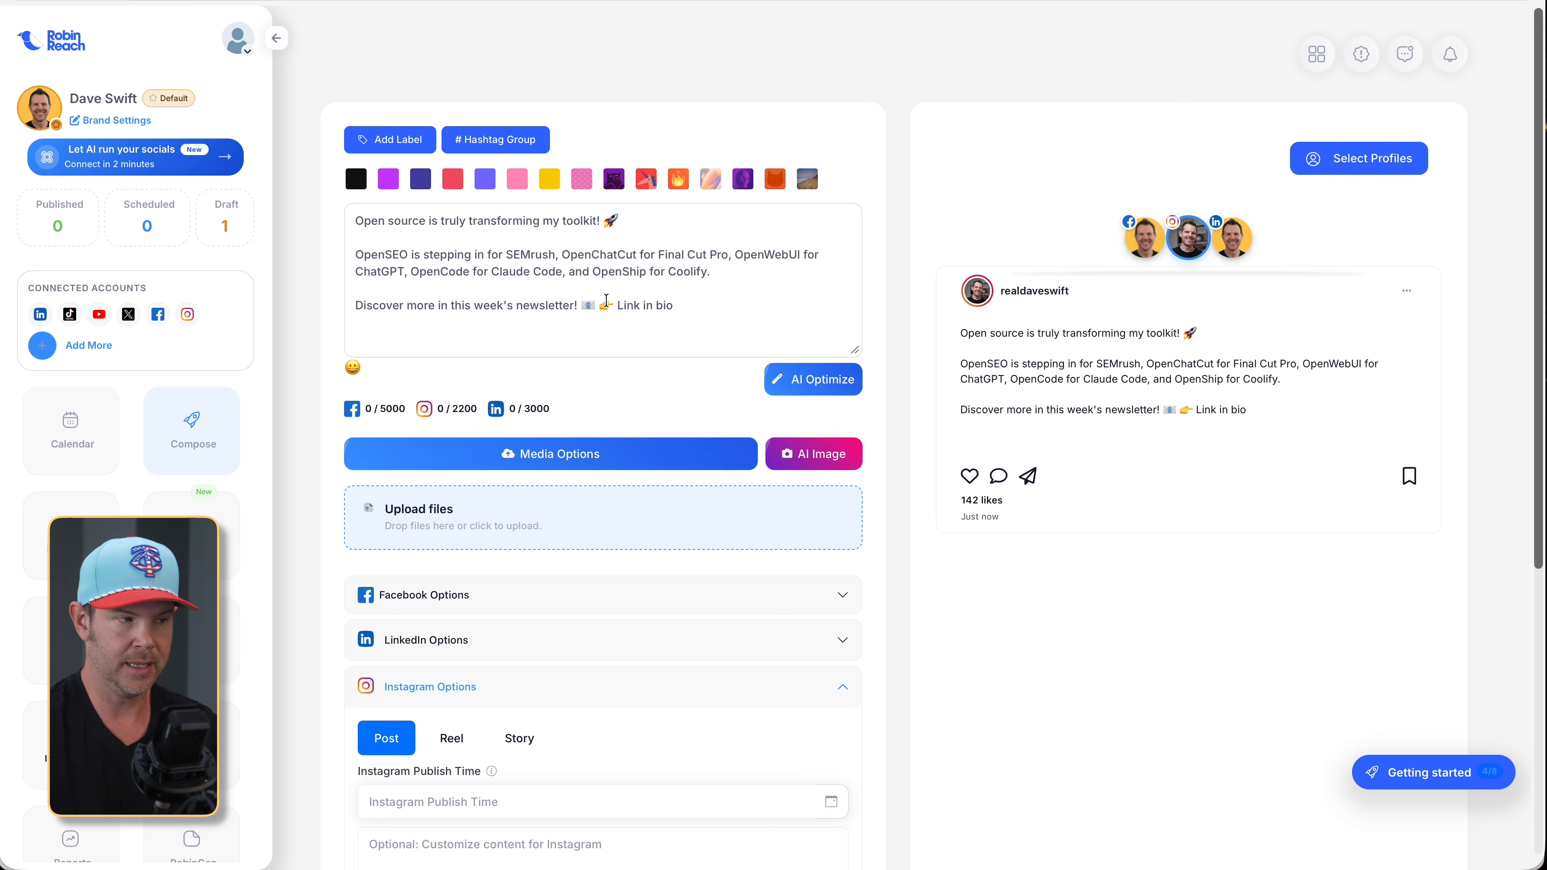
Change the closing words of the post to "Link in comments" and check the Facebook and Instagram previews.
left_click(1144, 237)
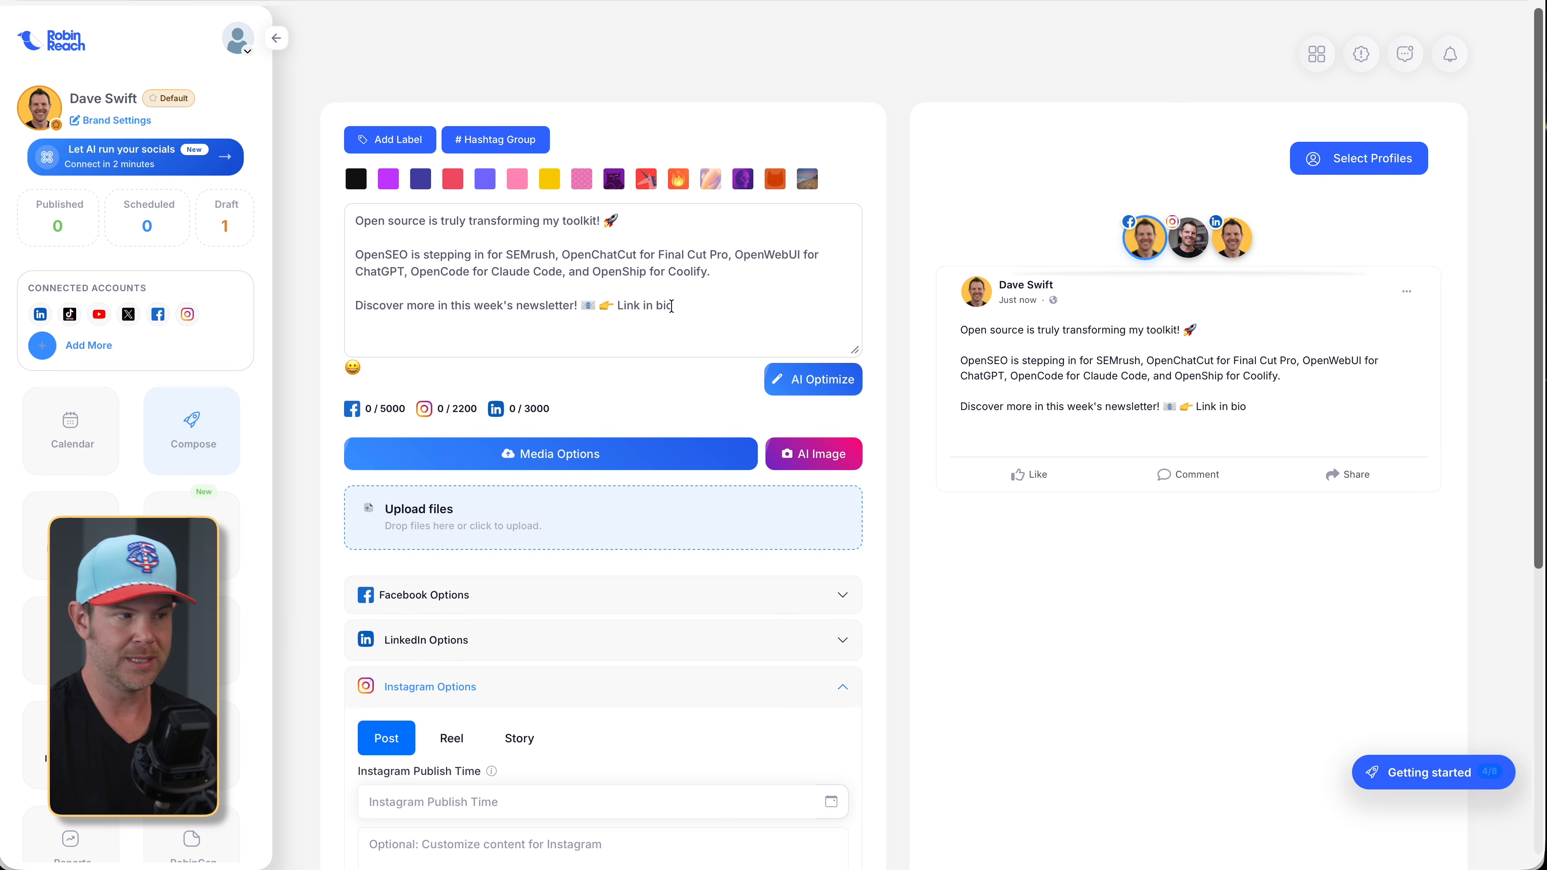
left_click_drag(661, 307, 708, 300)
key("BackSpace")
key("BackSpace")
type("c")
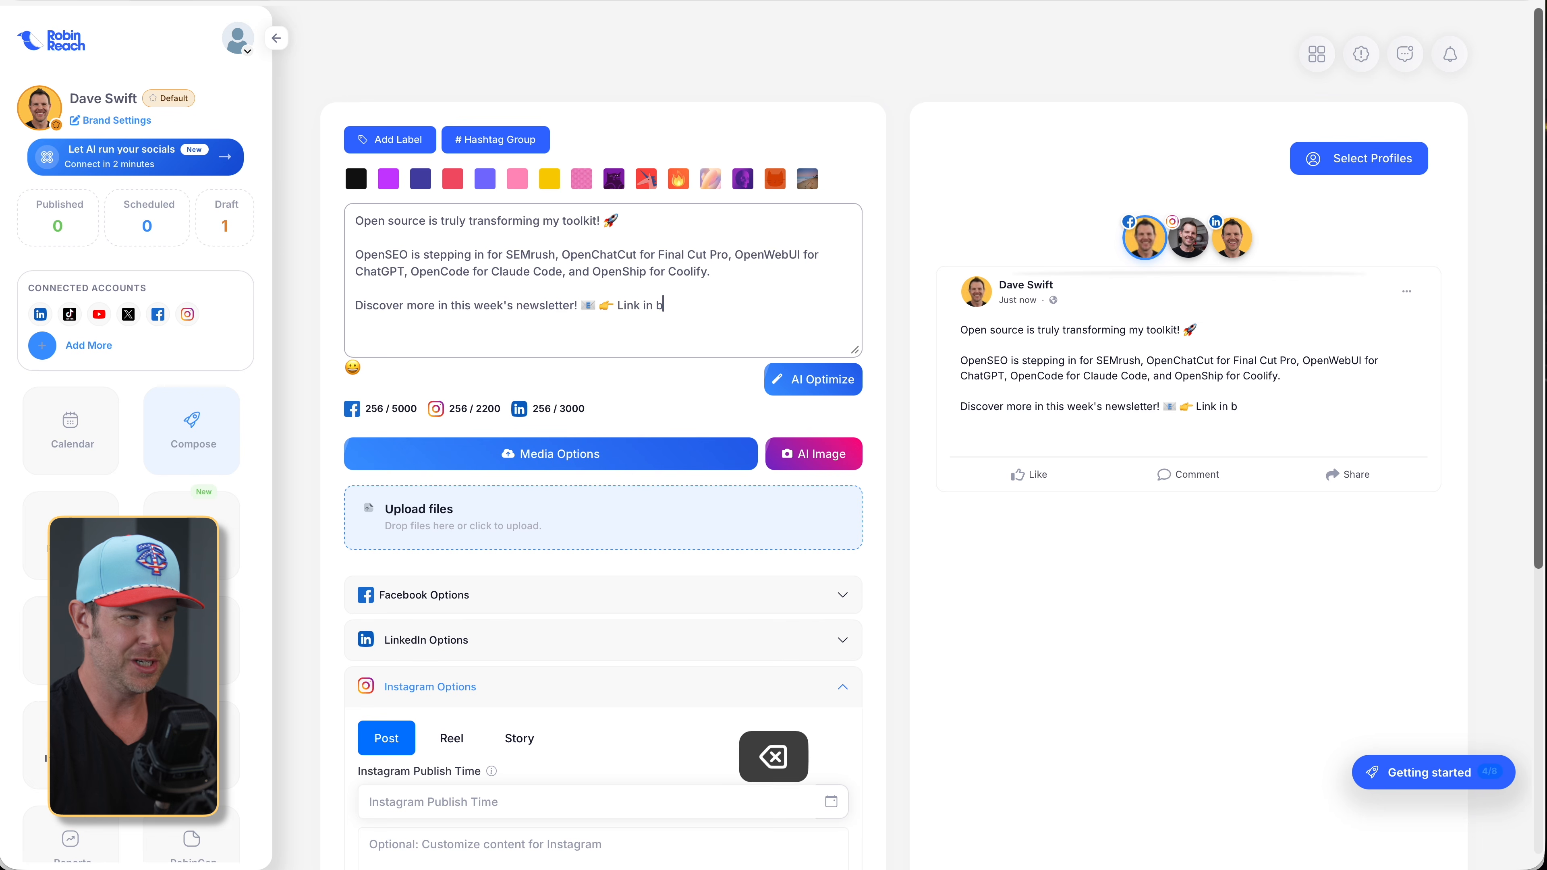
type("omments")
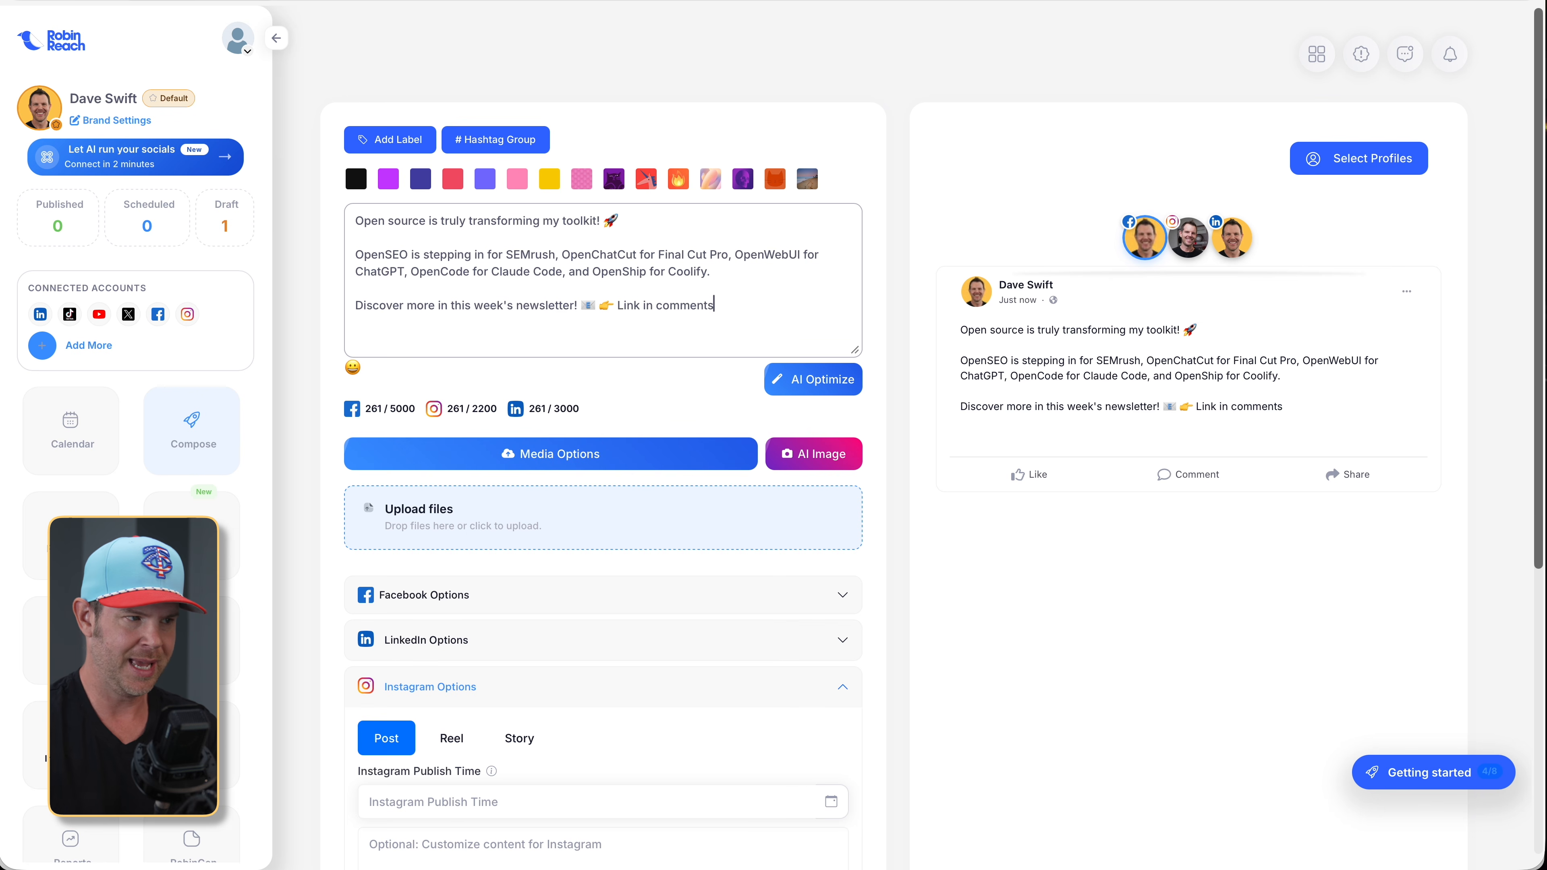
left_click(1188, 238)
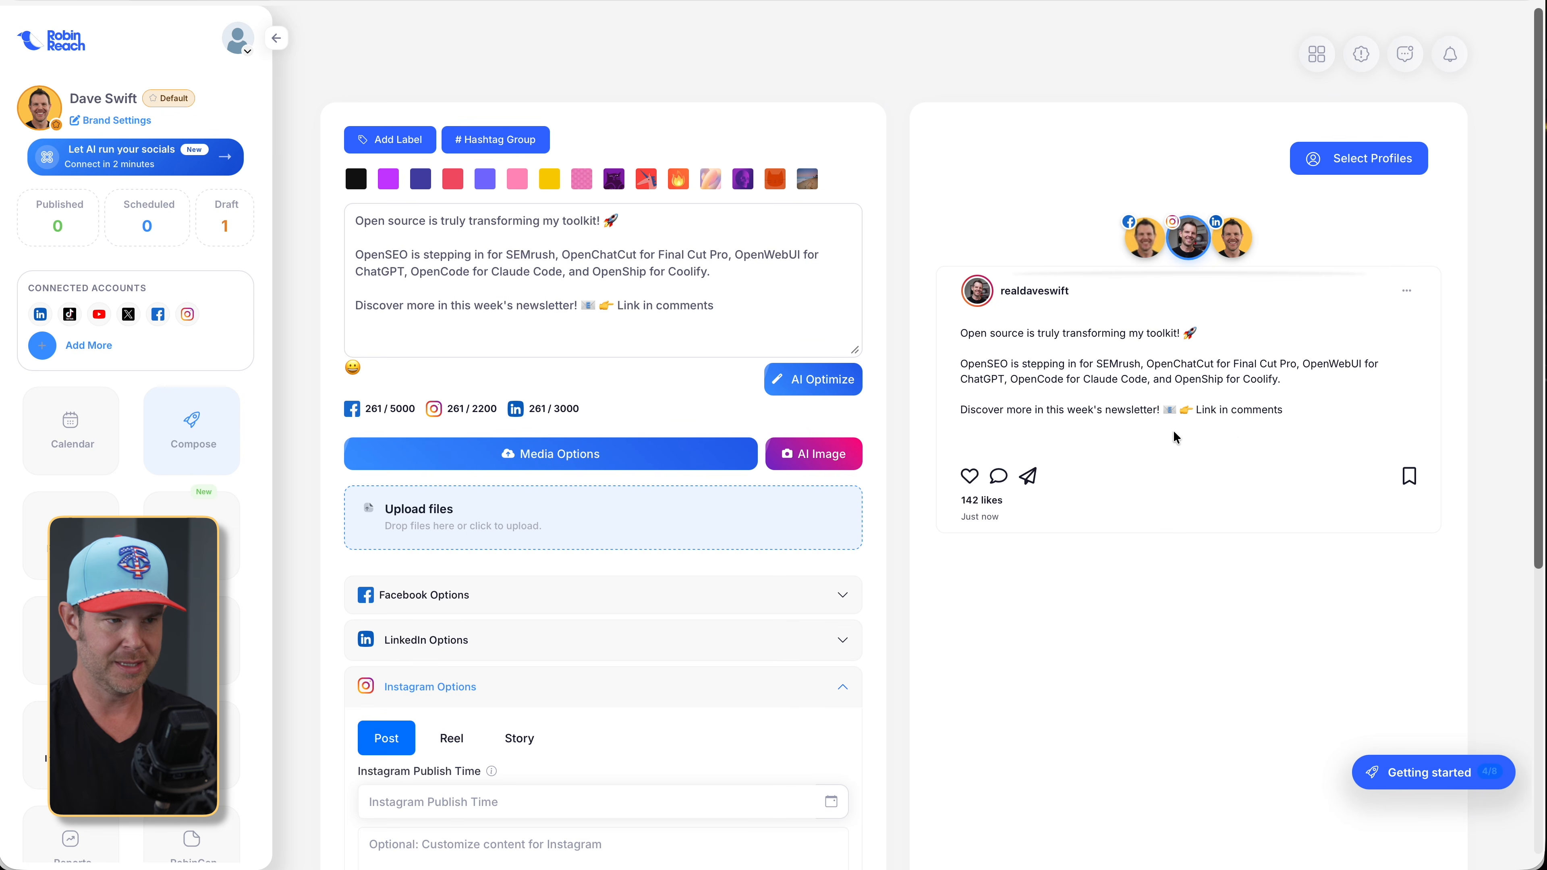
left_click(1139, 257)
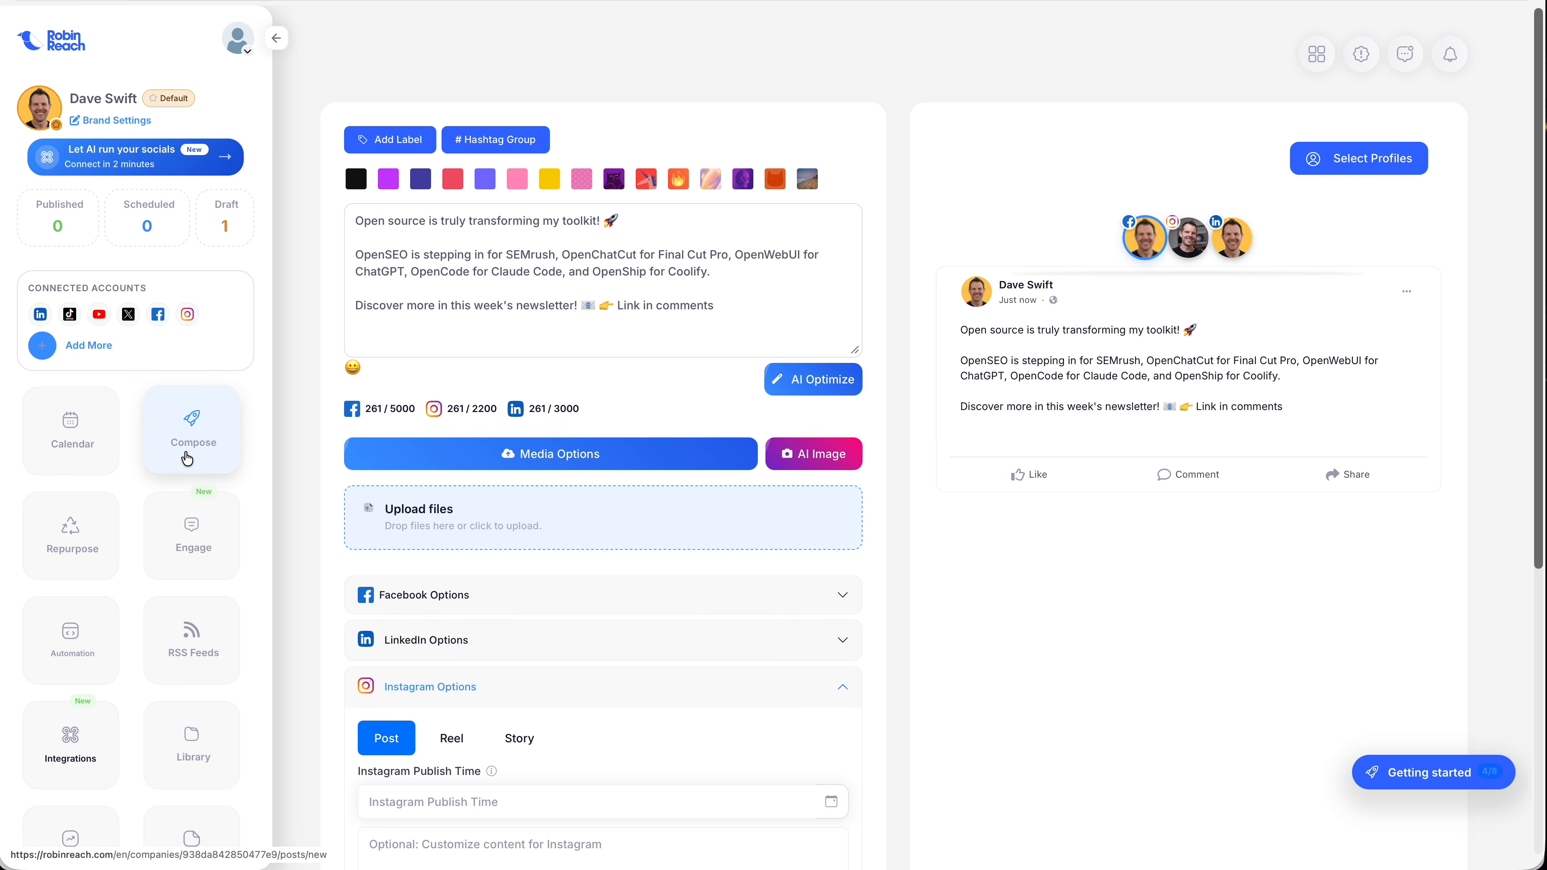
Rewrite the post text with AI Optimize and delete the generated hashtags at its end.
left_click(798, 379)
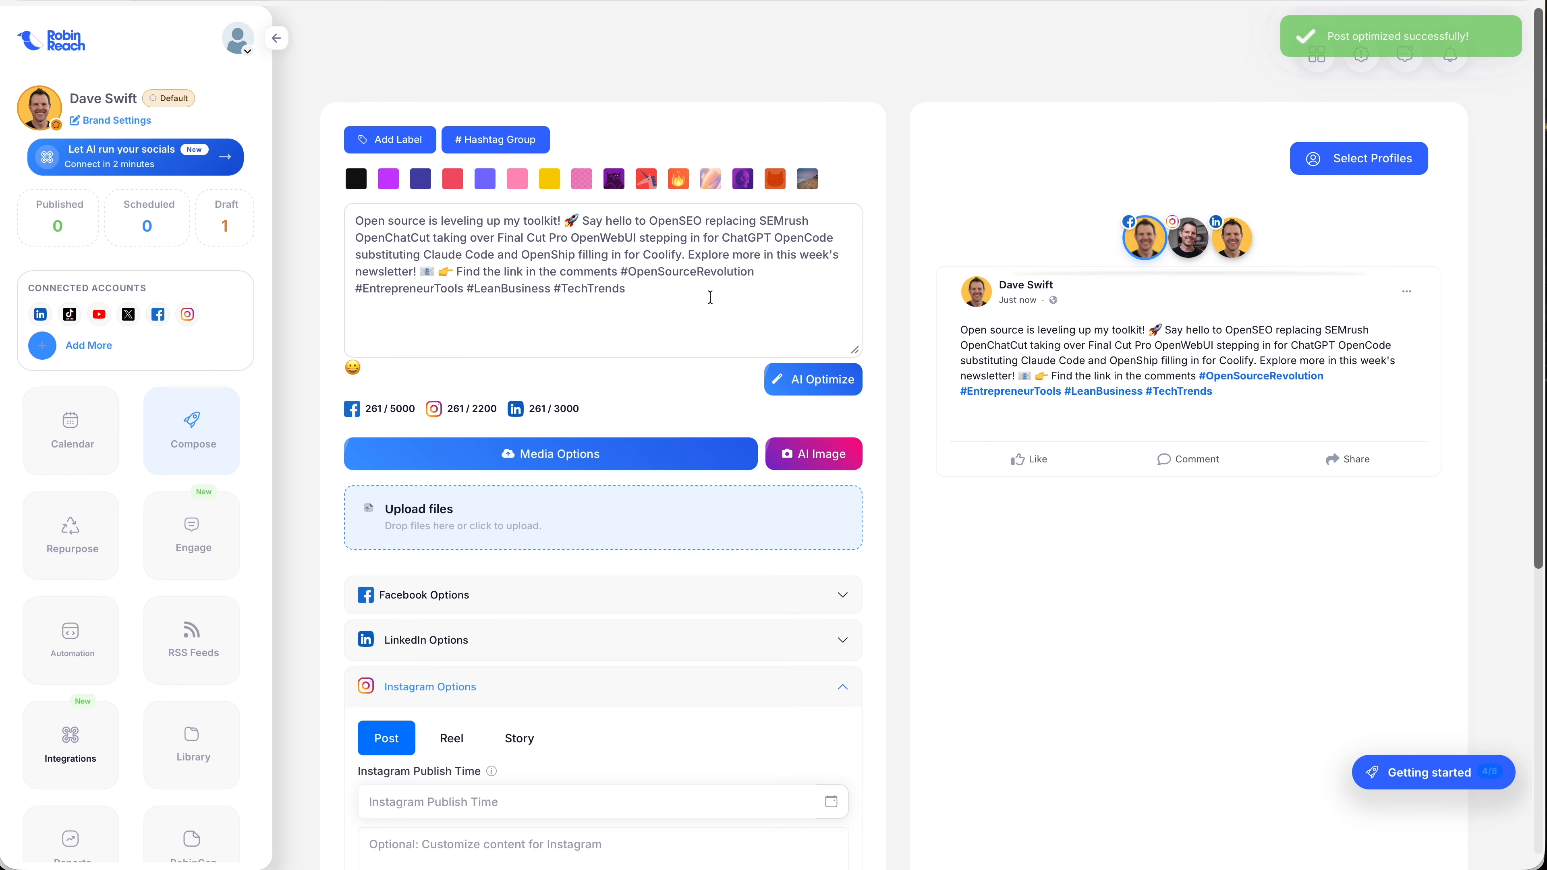
left_click(690, 287)
key("ctrl+a")
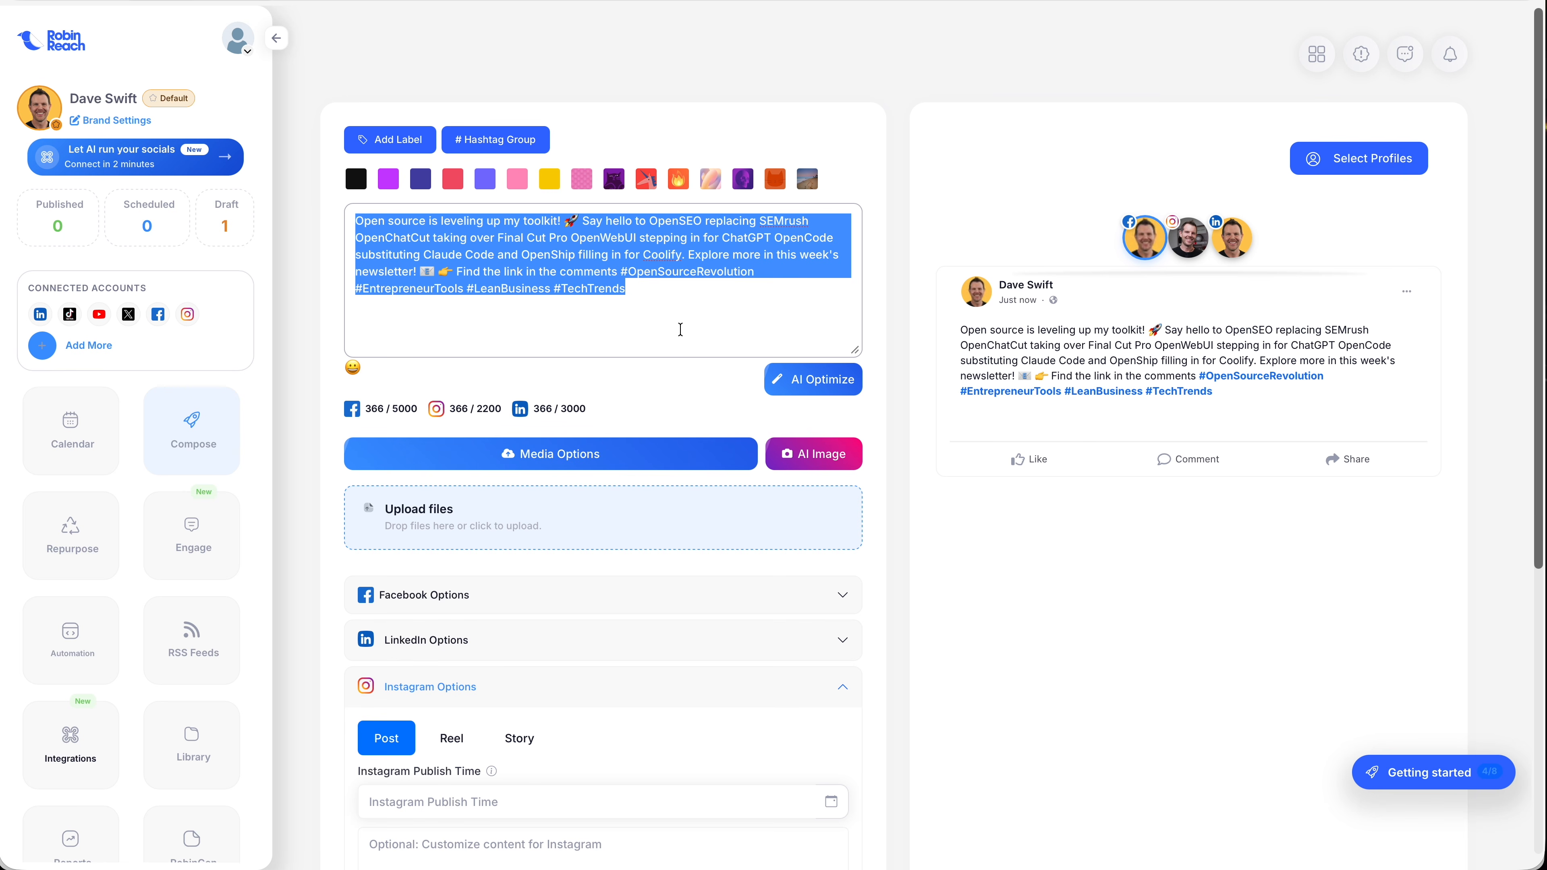
left_click(618, 320)
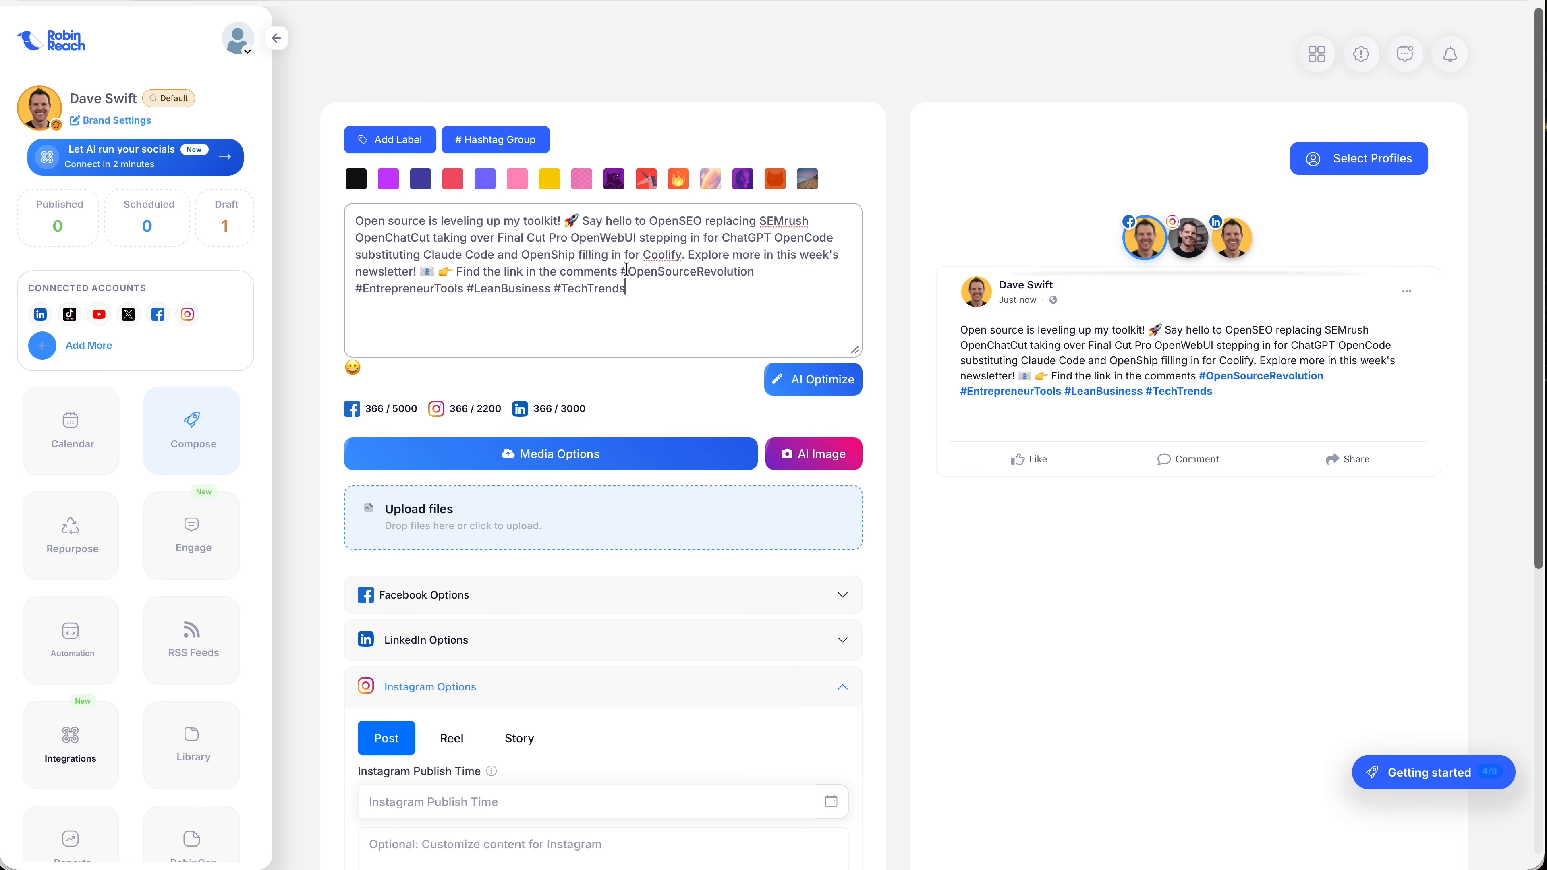
left_click_drag(627, 271, 637, 290)
key("BackSpace")
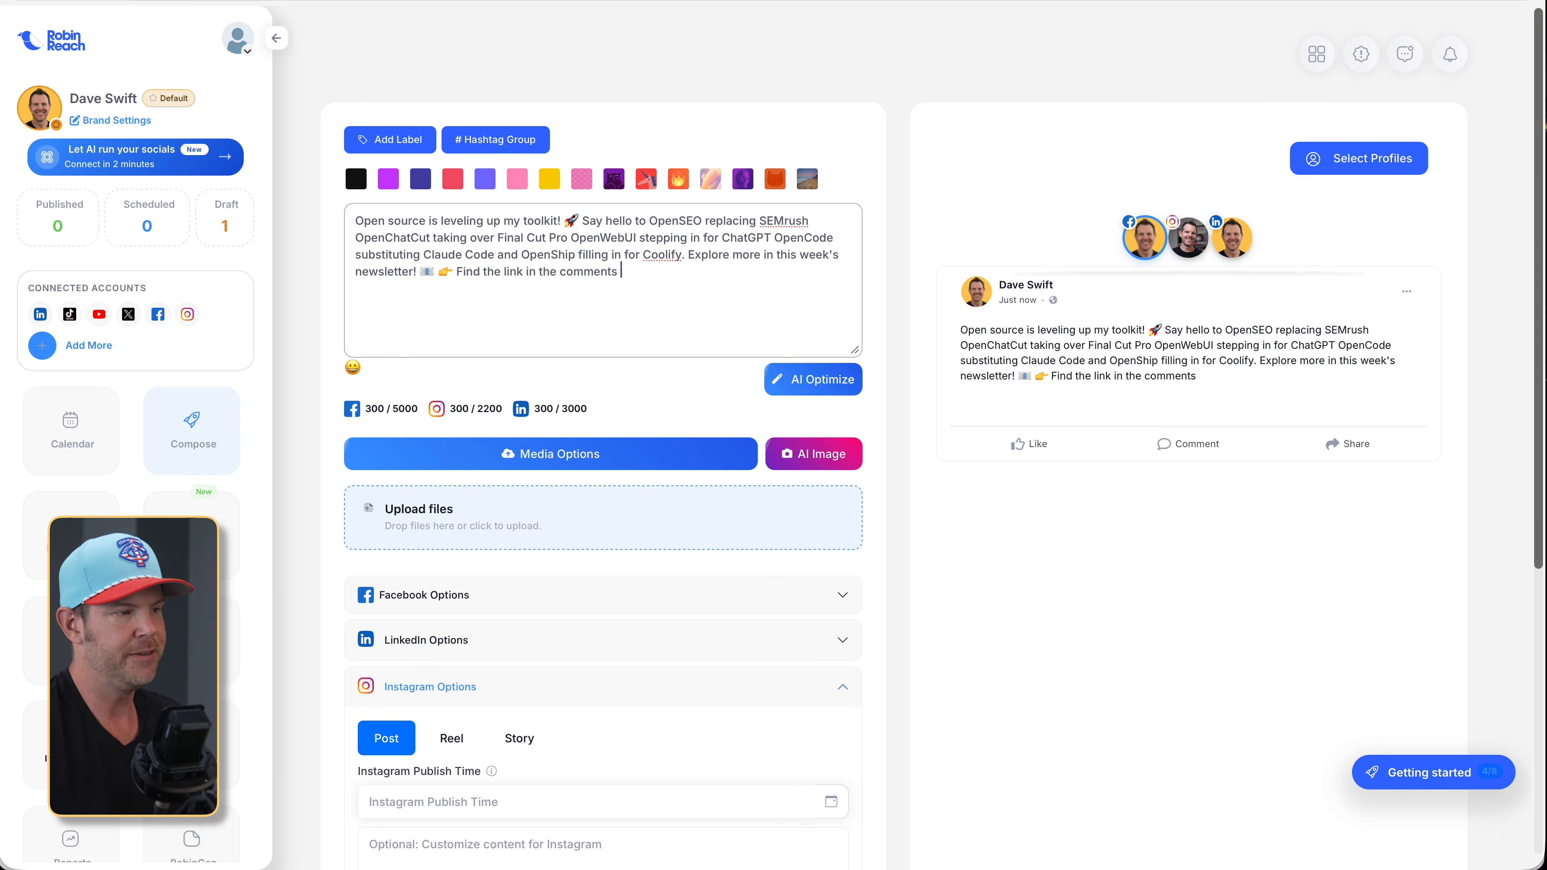
Replace the post text with the "Open source is truly transforming my toolkit!" version without hashtags, ending with "Link below ⬇️".
key("super+a")
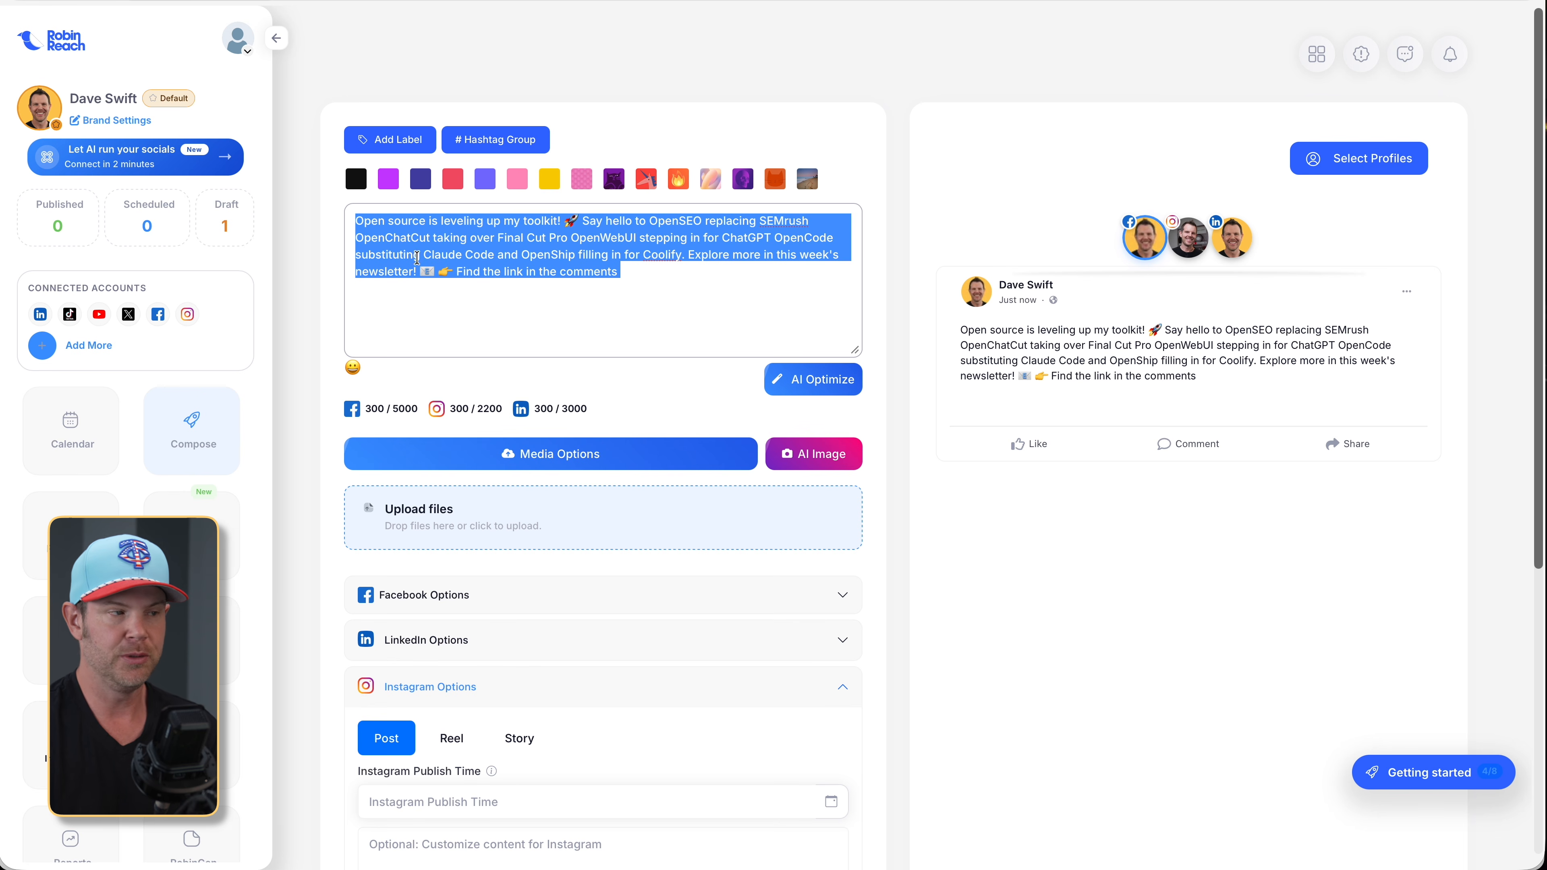
type("Open source is truly transforming my toolkit! 🚀  OpenSEO is stepping in for SEMrush, OpenChatCut for Final Cut Pro, OpenWebUI for ChatGPT, OpenCode for Claude Code, and OpenShip for Coolify.  Discover more in this week's newsletter! 📧 👉 [link]  #OpenSource #TechInnovation #BusinessGrowth #StayAhead")
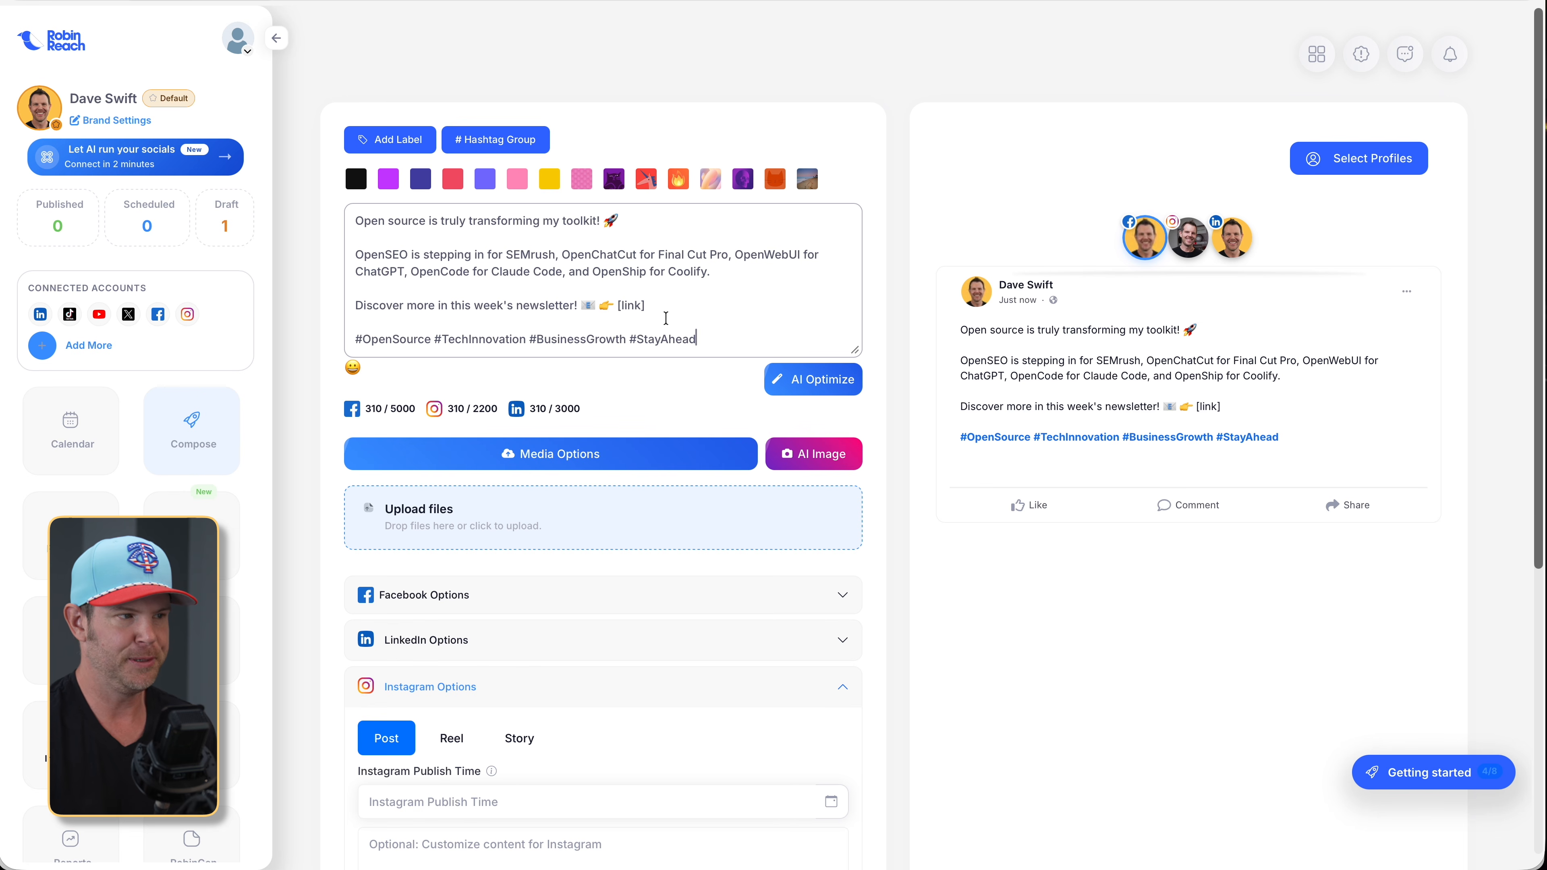
left_click_drag(665, 320, 735, 373)
key("BackSpace")
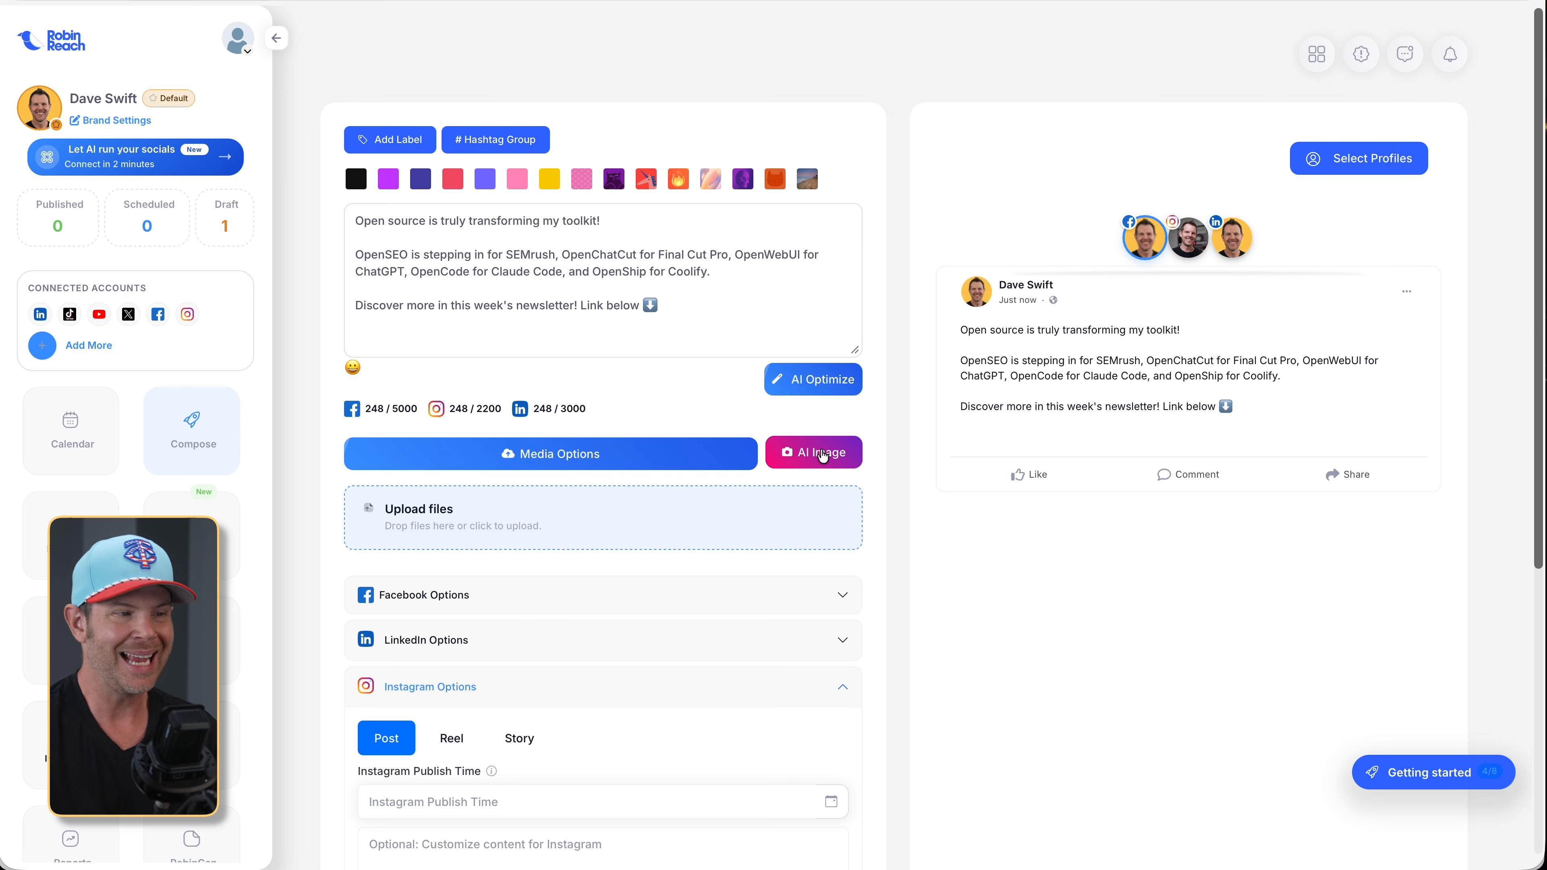
Review the sources available for creating or attaching media and locate the media library.
left_click(680, 456)
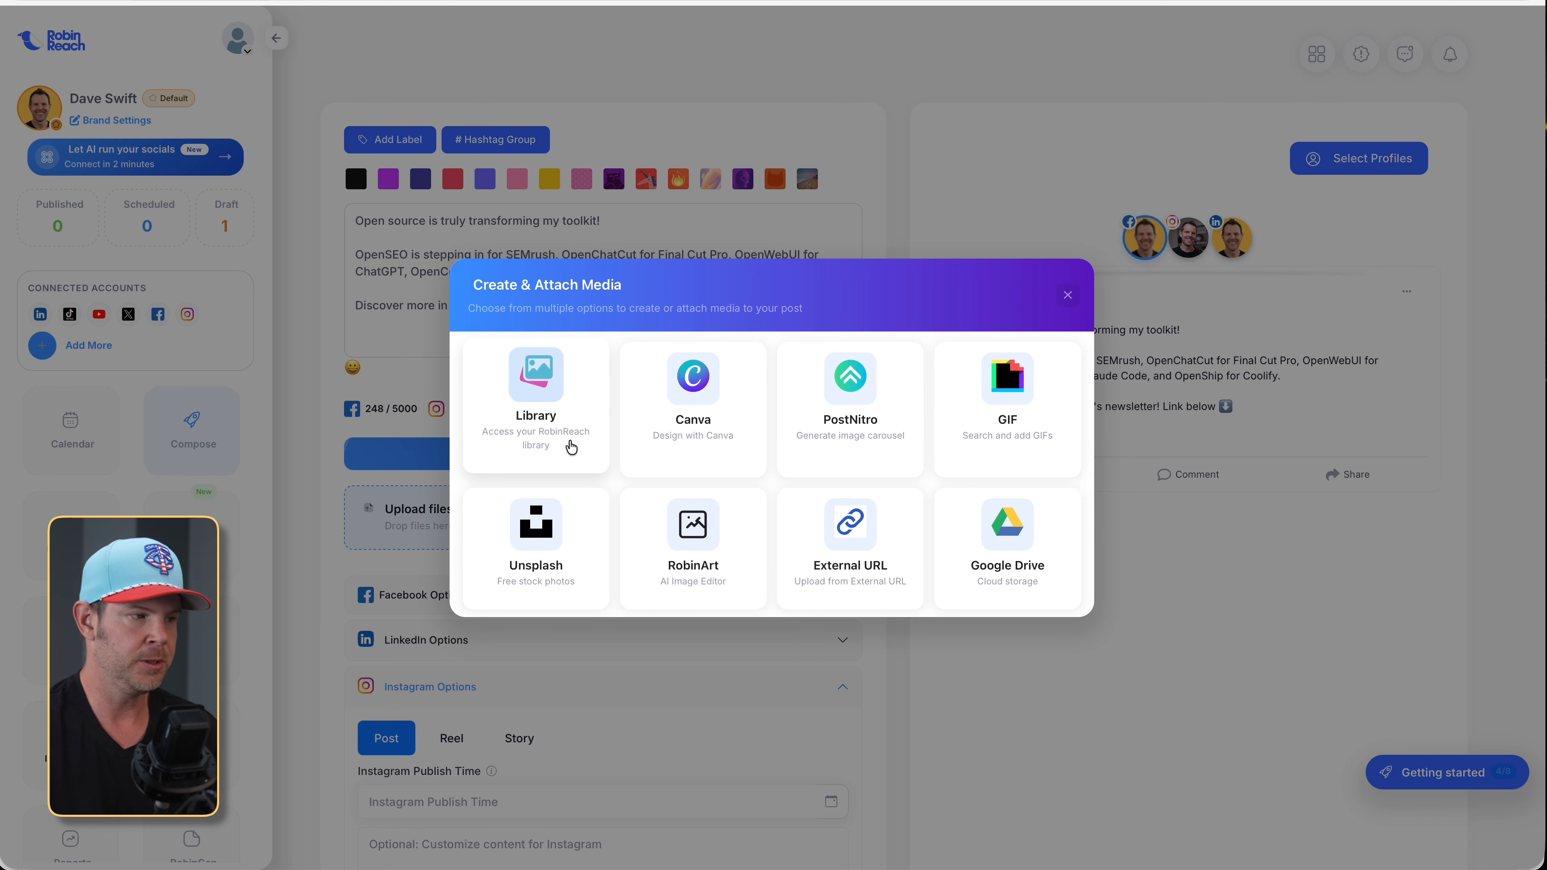
left_click(700, 195)
scroll(175, 607, "down", 3)
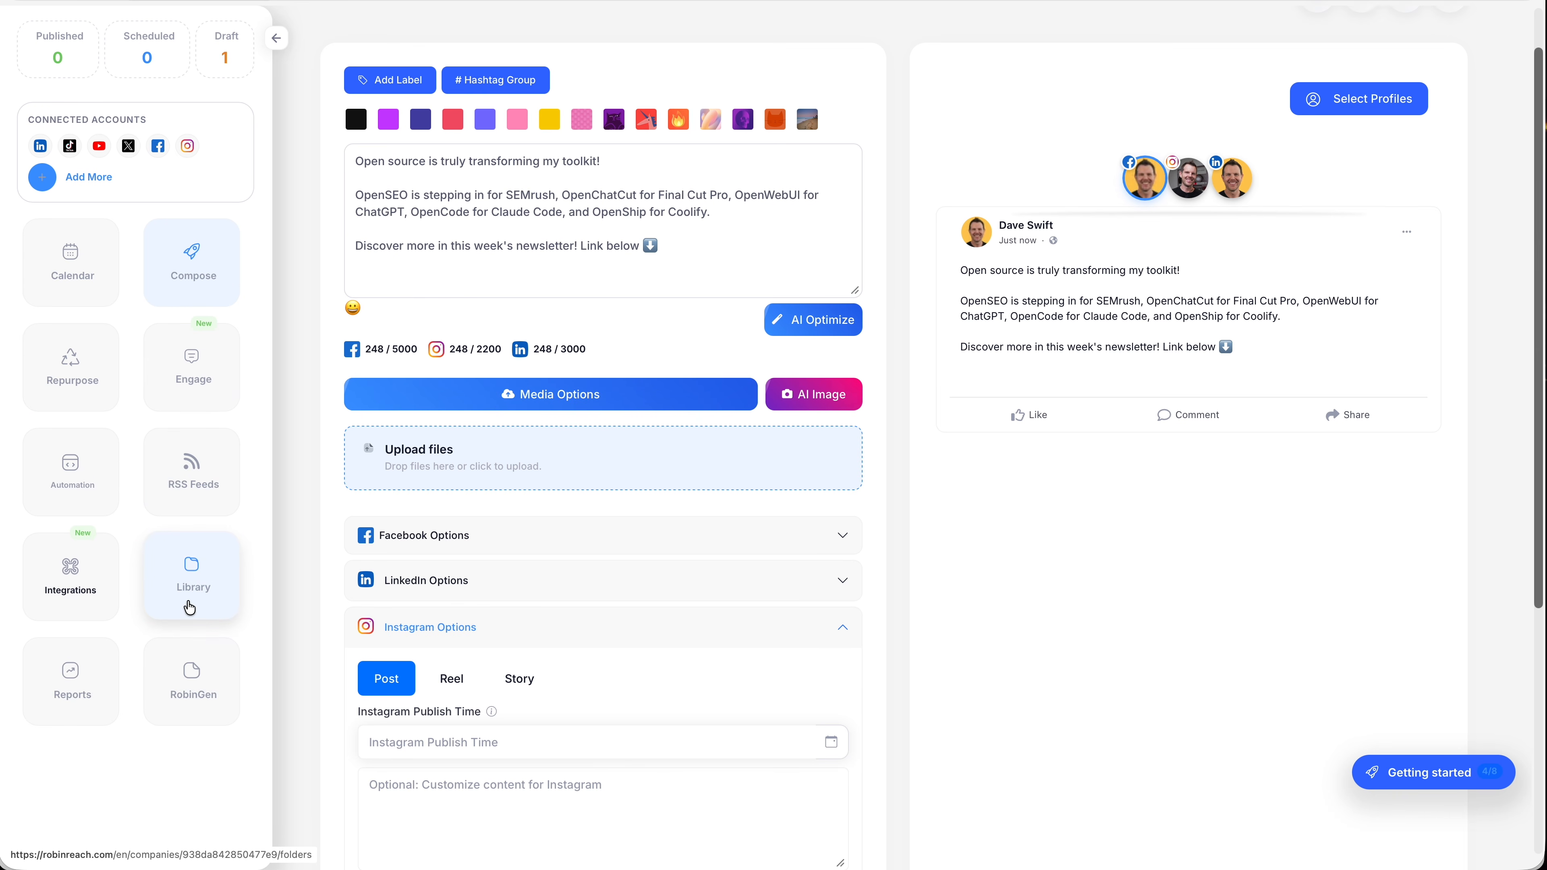
scroll(256, 585, "up", 3)
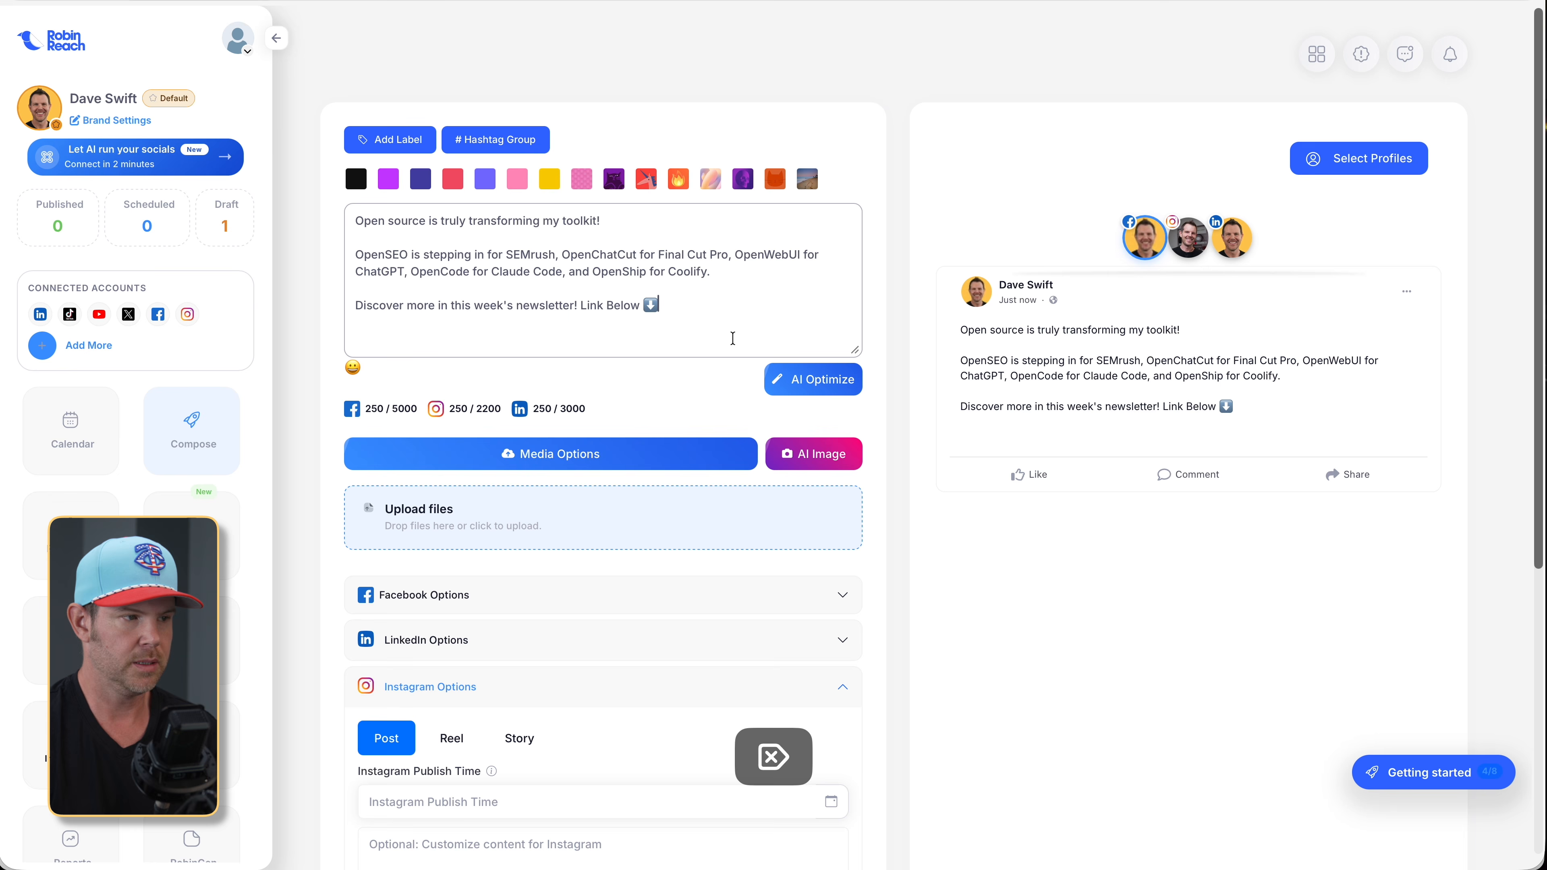
Attach the Dave's Toolbox banner image dated July 21, 2026 to the post and try to submit it.
left_click(825, 460)
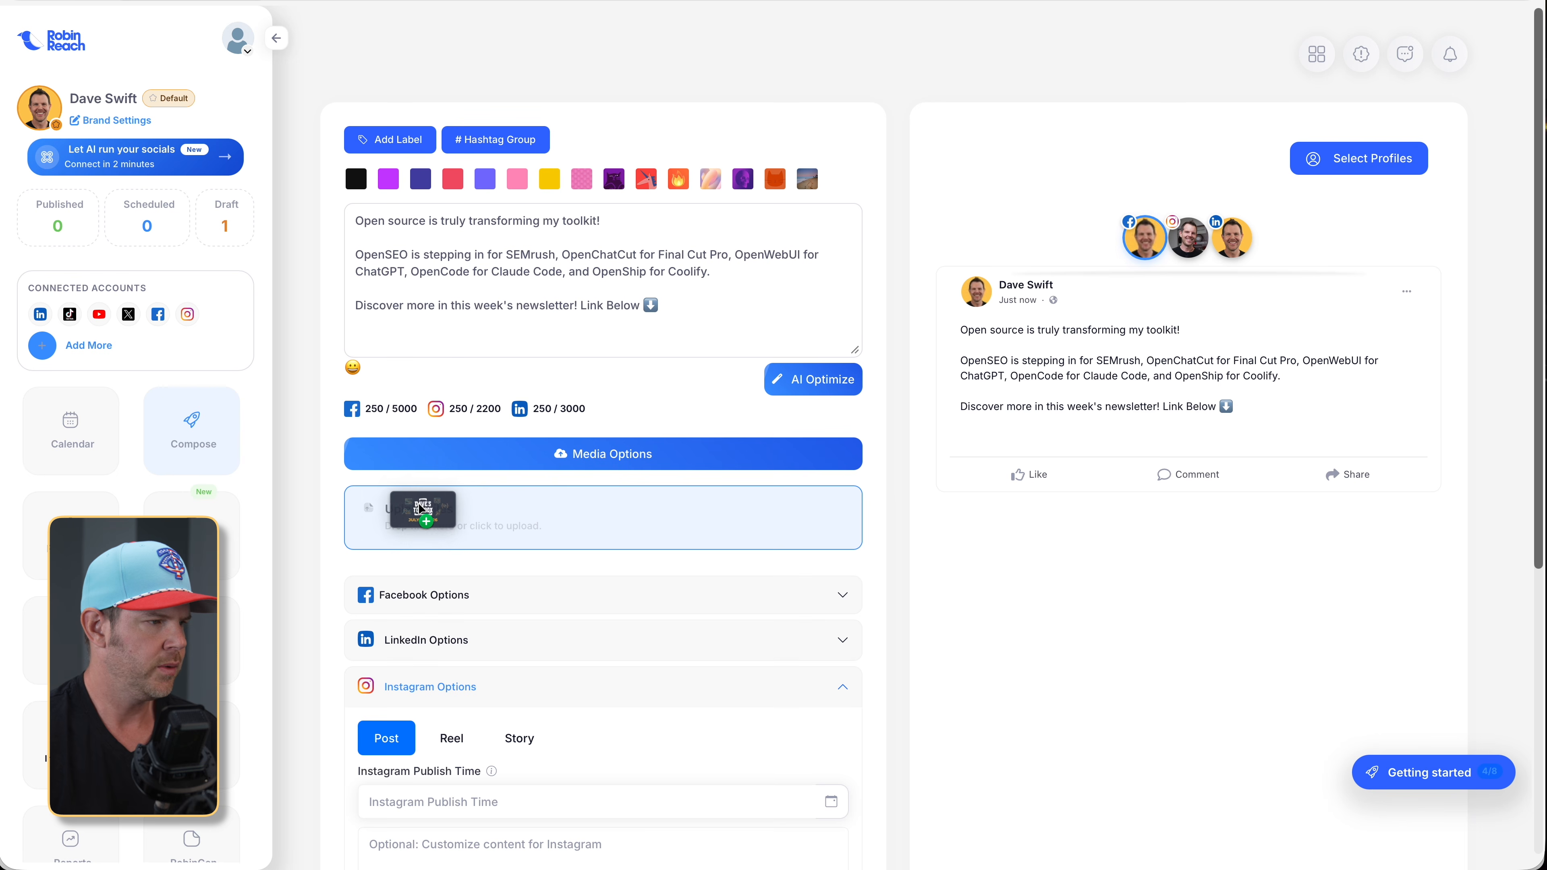
left_click_drag(414, 503, 457, 518)
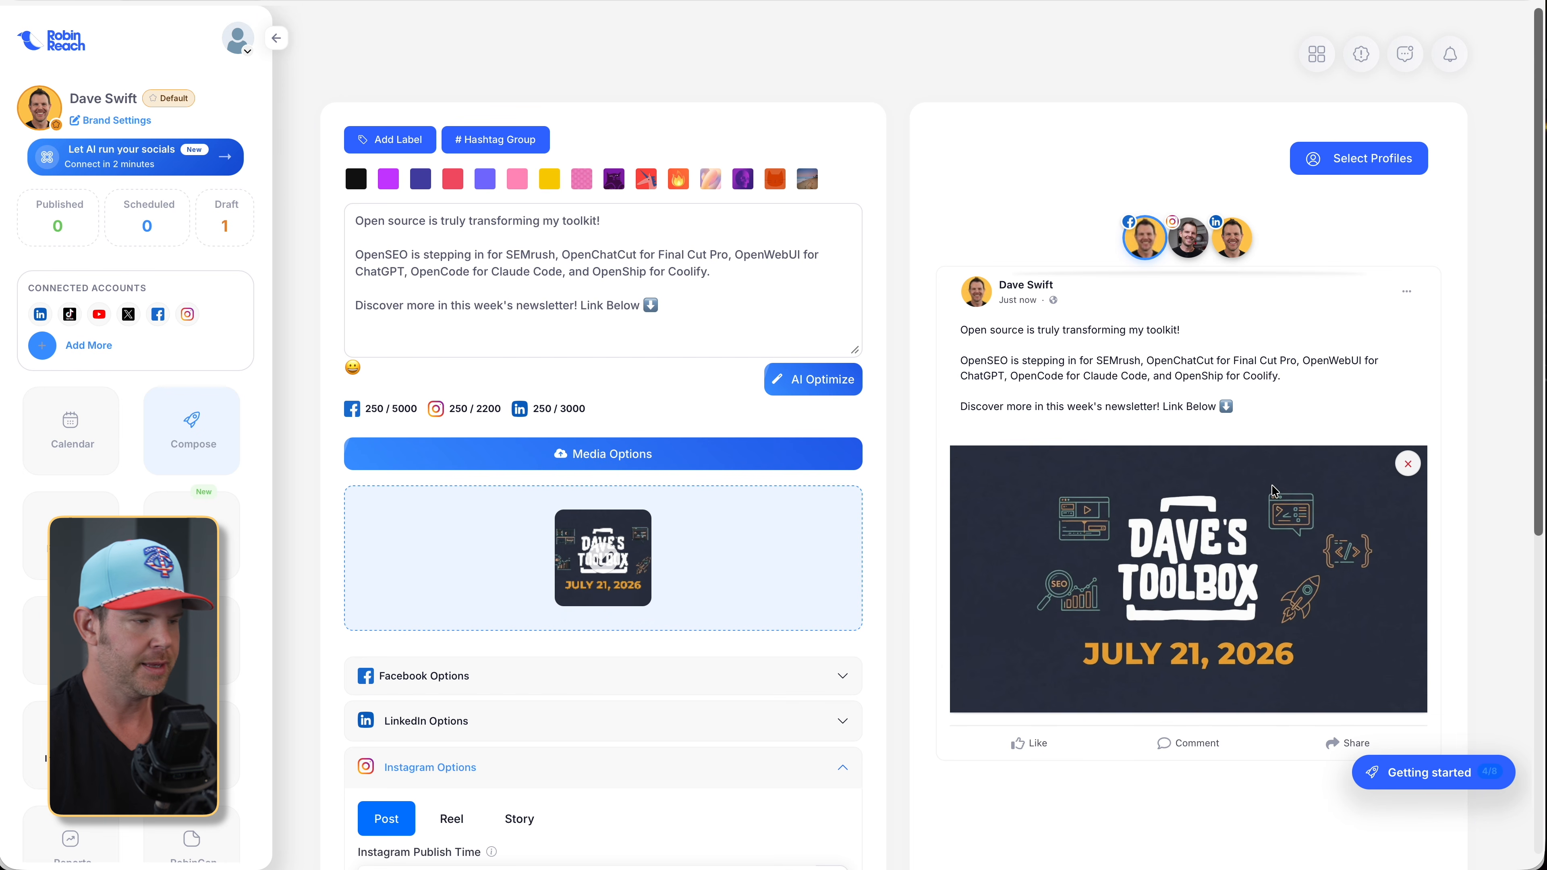
scroll(1033, 739, "down", 1)
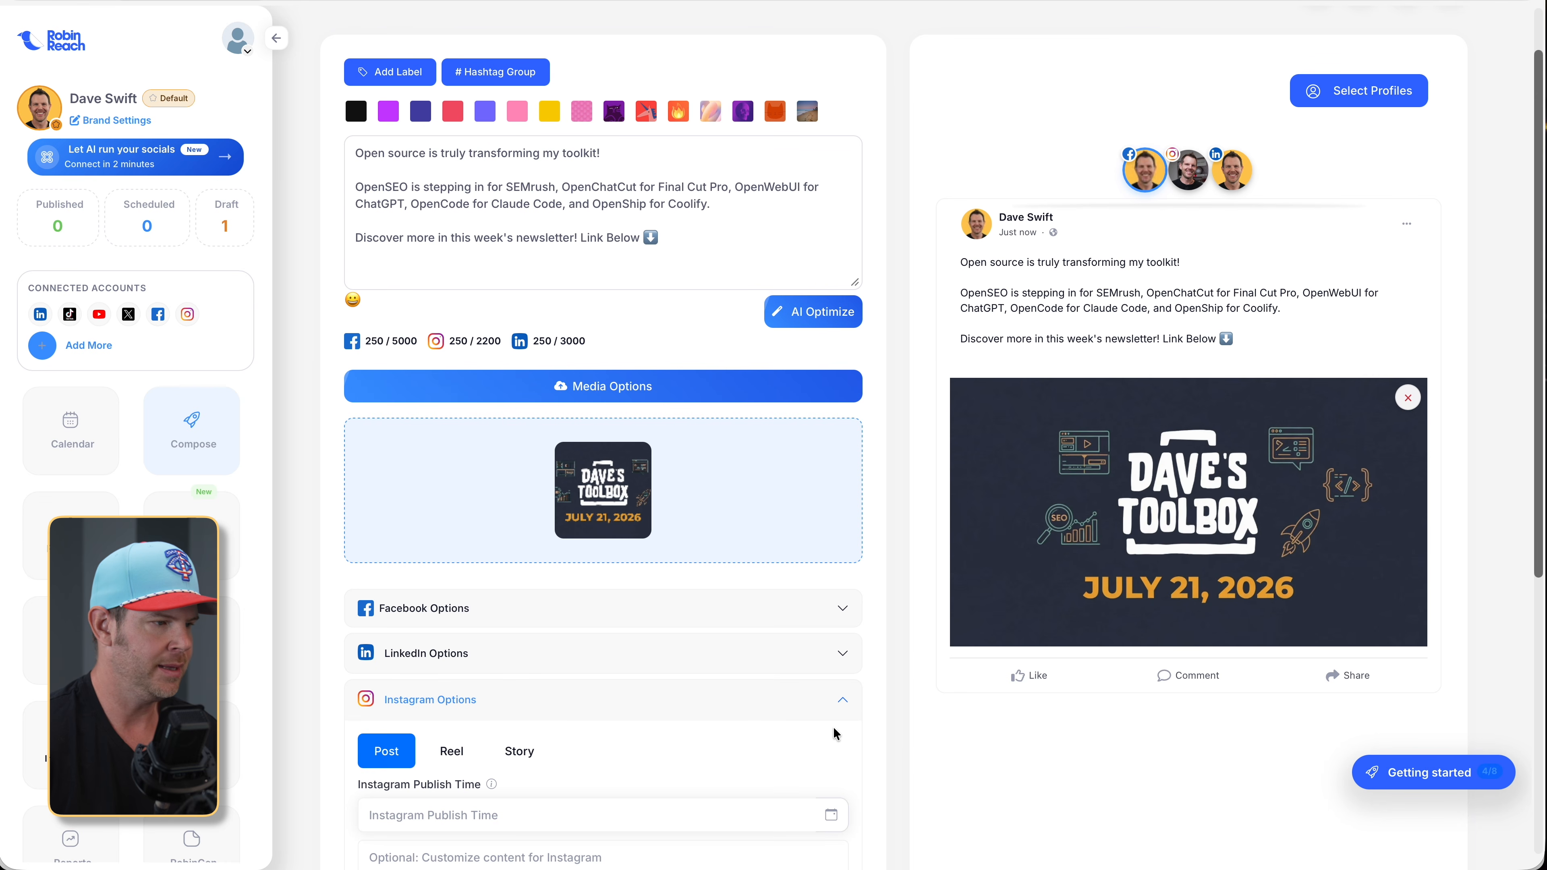
scroll(840, 727, "down", 7)
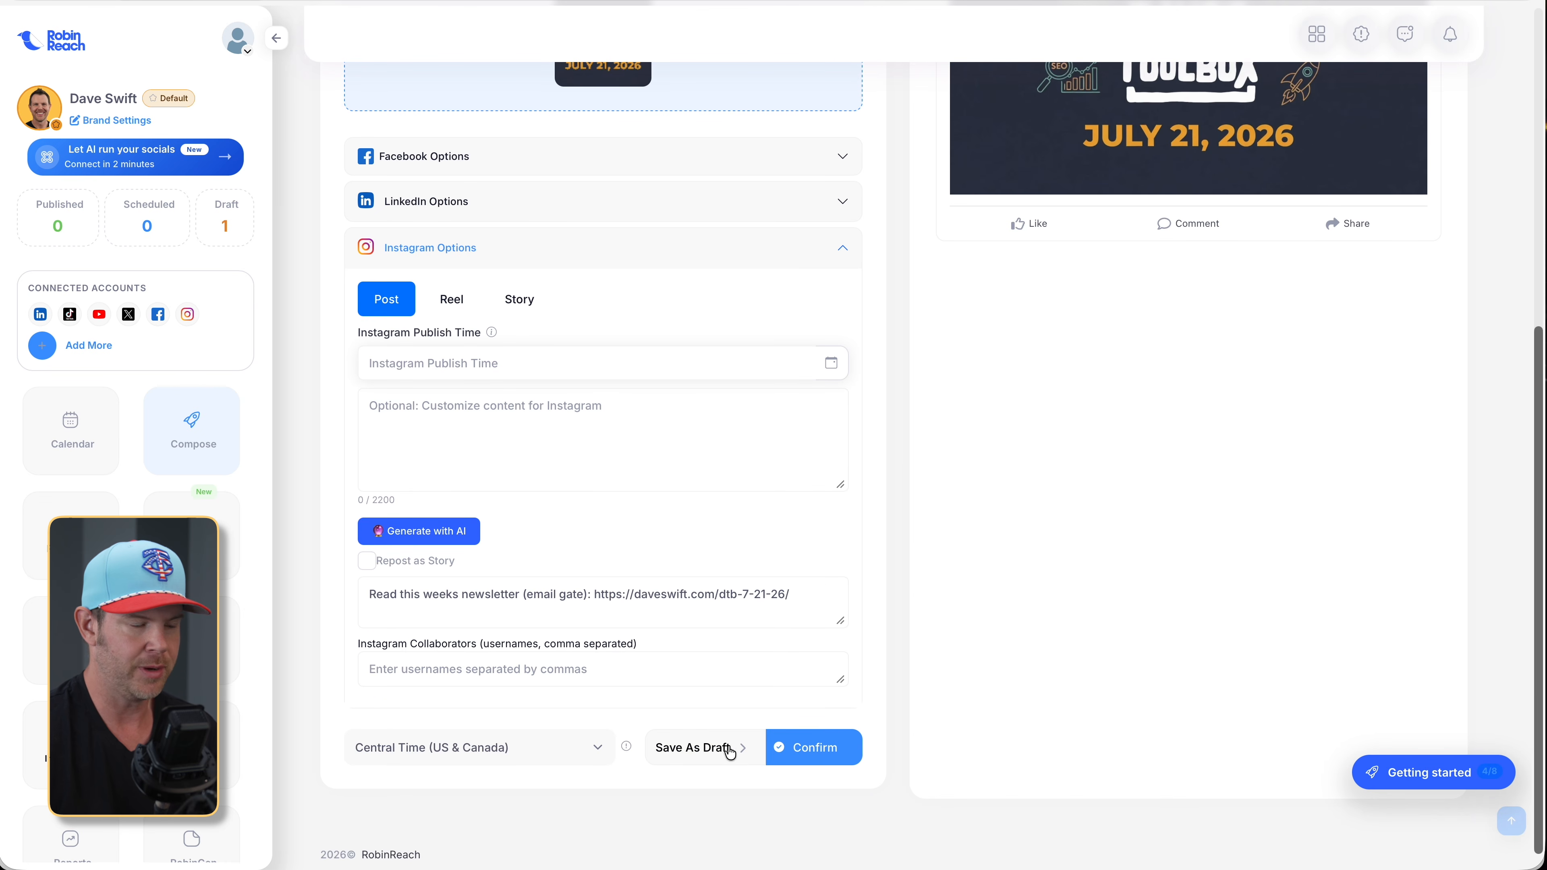
left_click(828, 751)
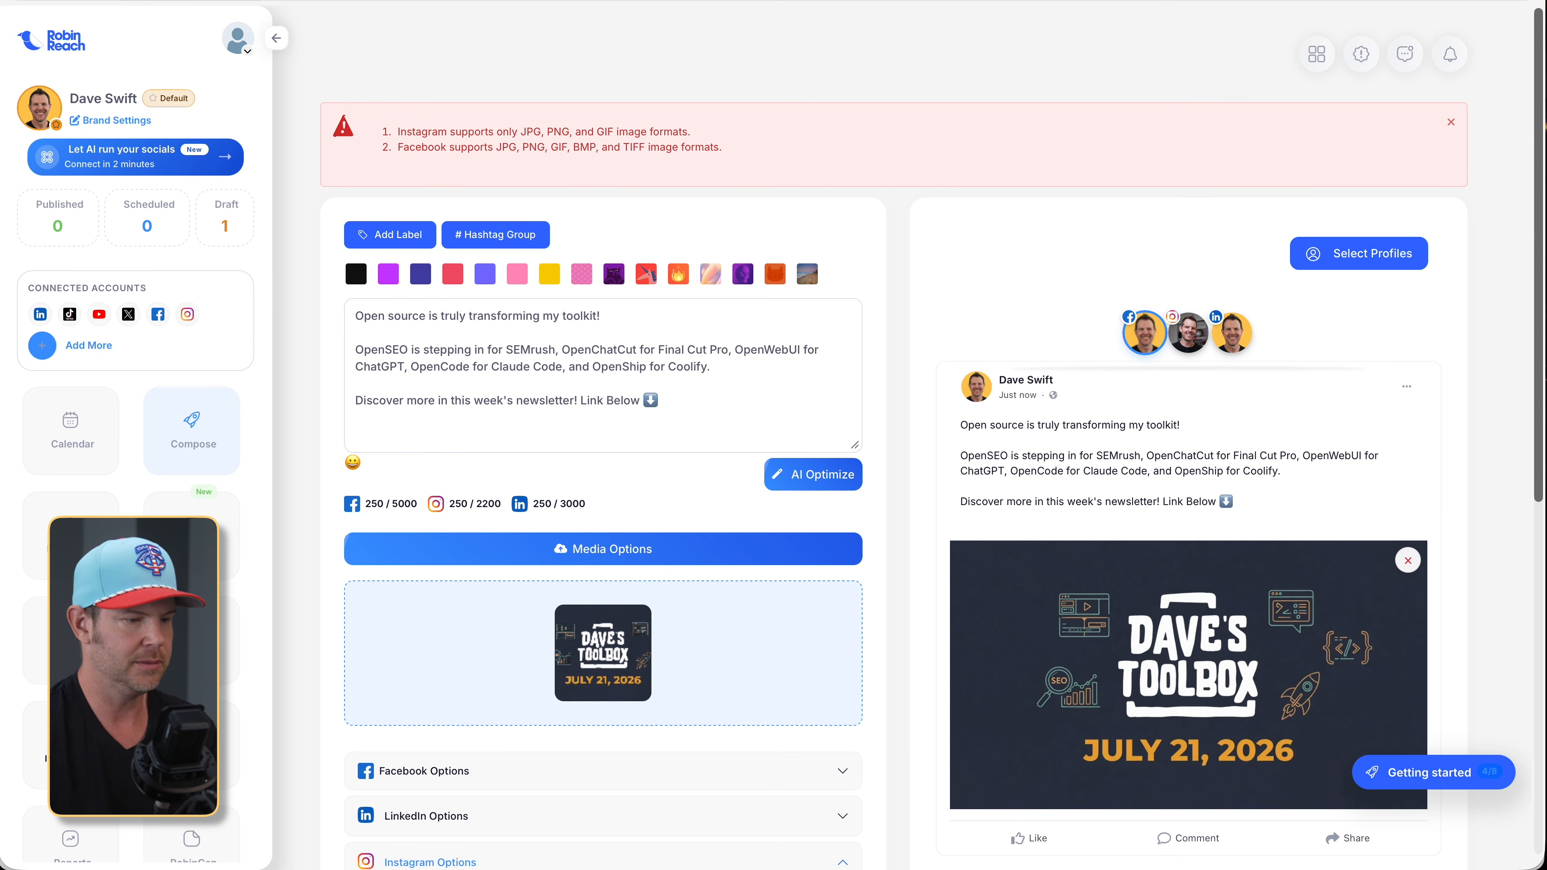
Check how the post with its image looks in the LinkedIn, Instagram and Facebook previews.
scroll(1192, 223, "down", 2)
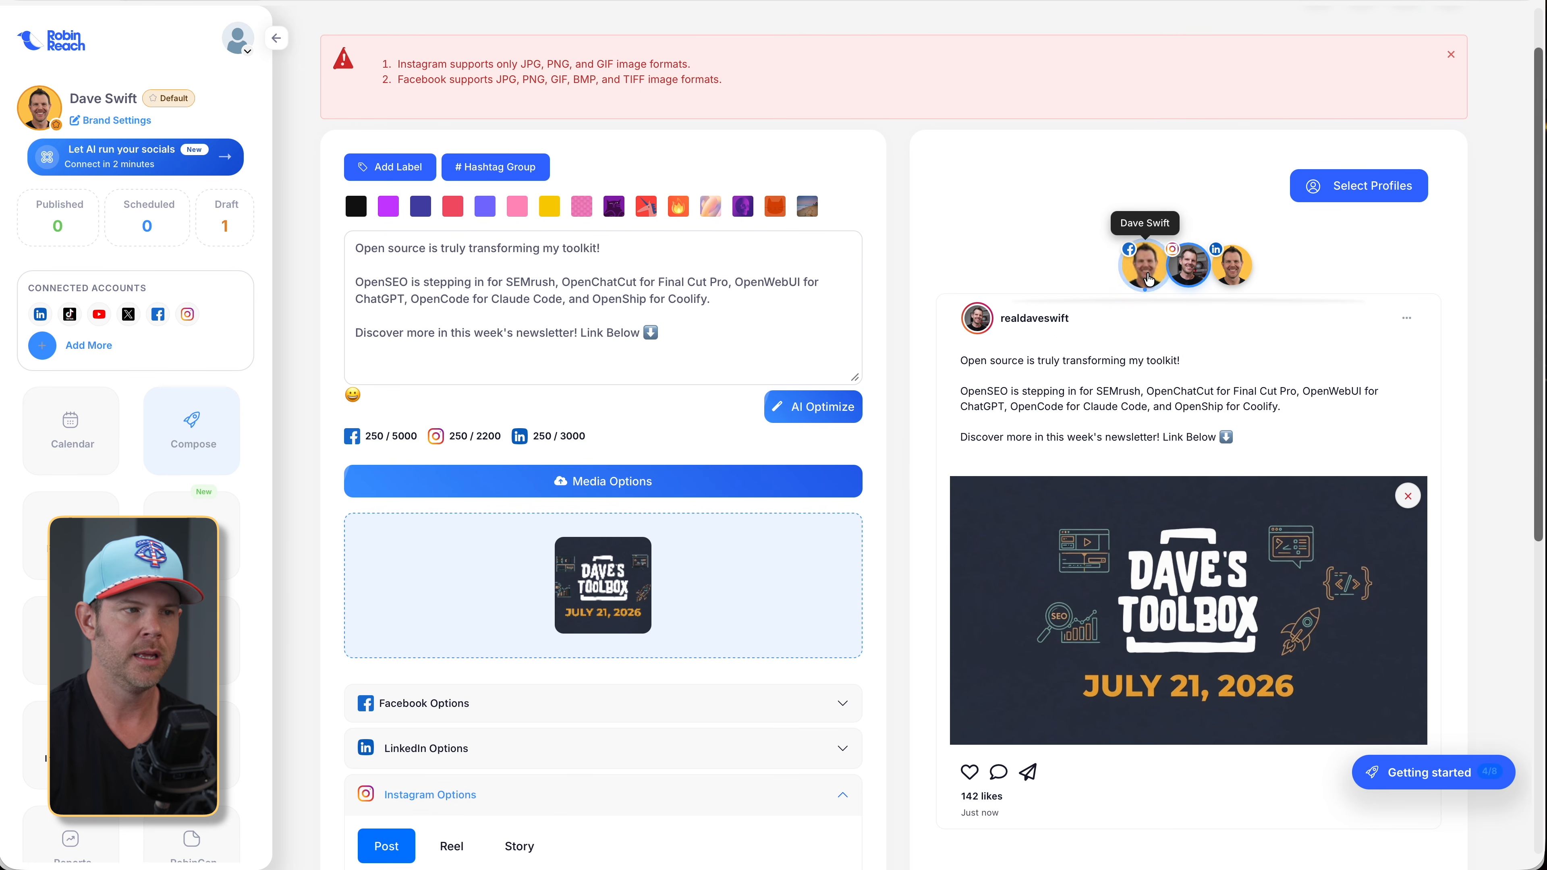
left_click(1231, 265)
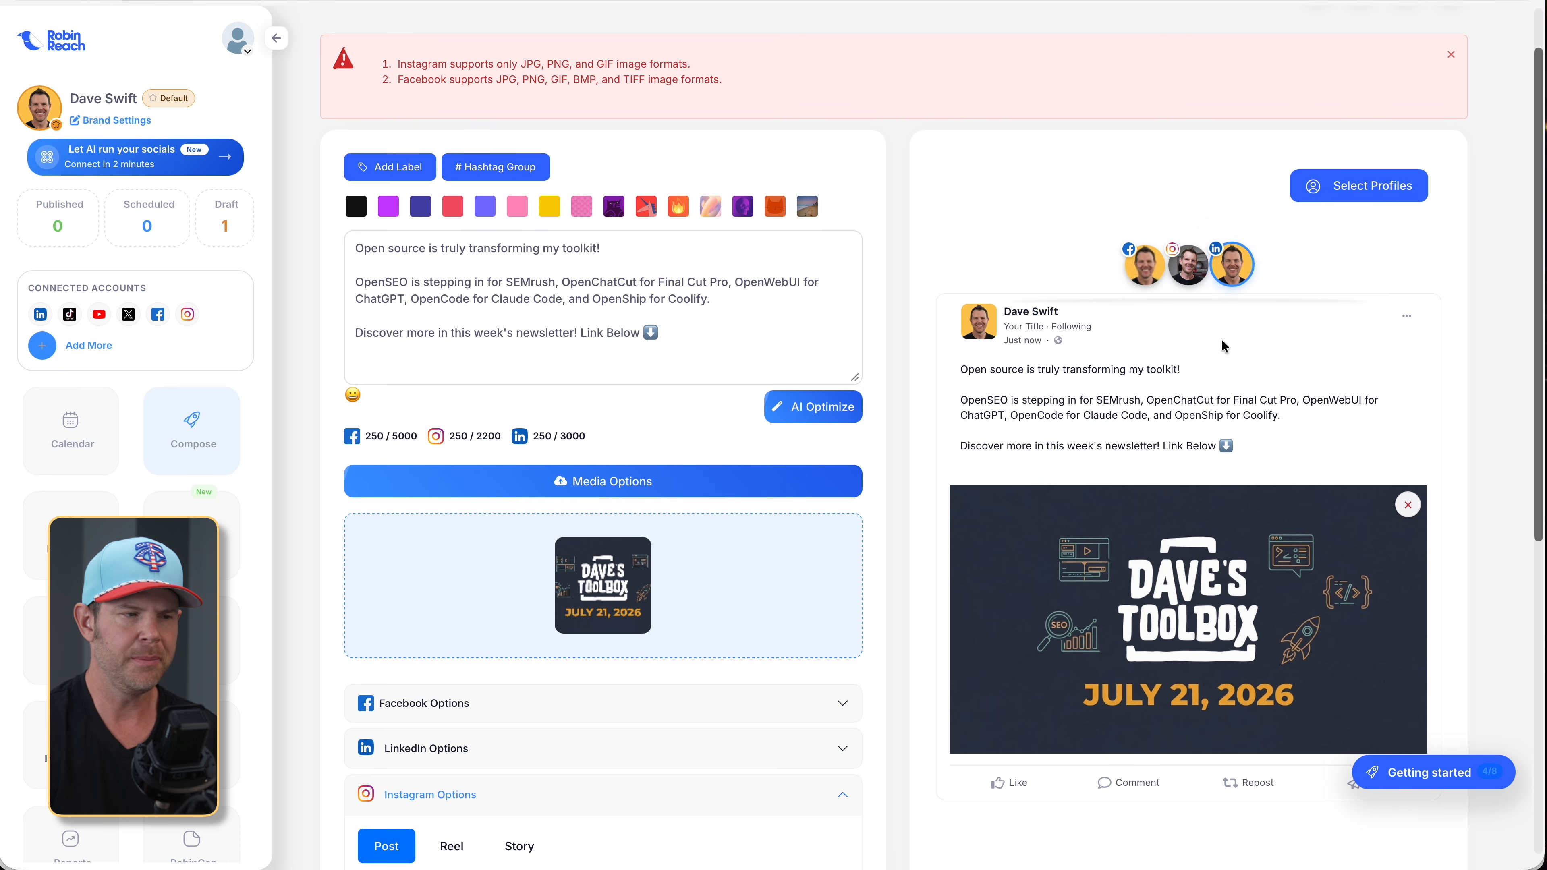
scroll(1186, 527, "down", 1)
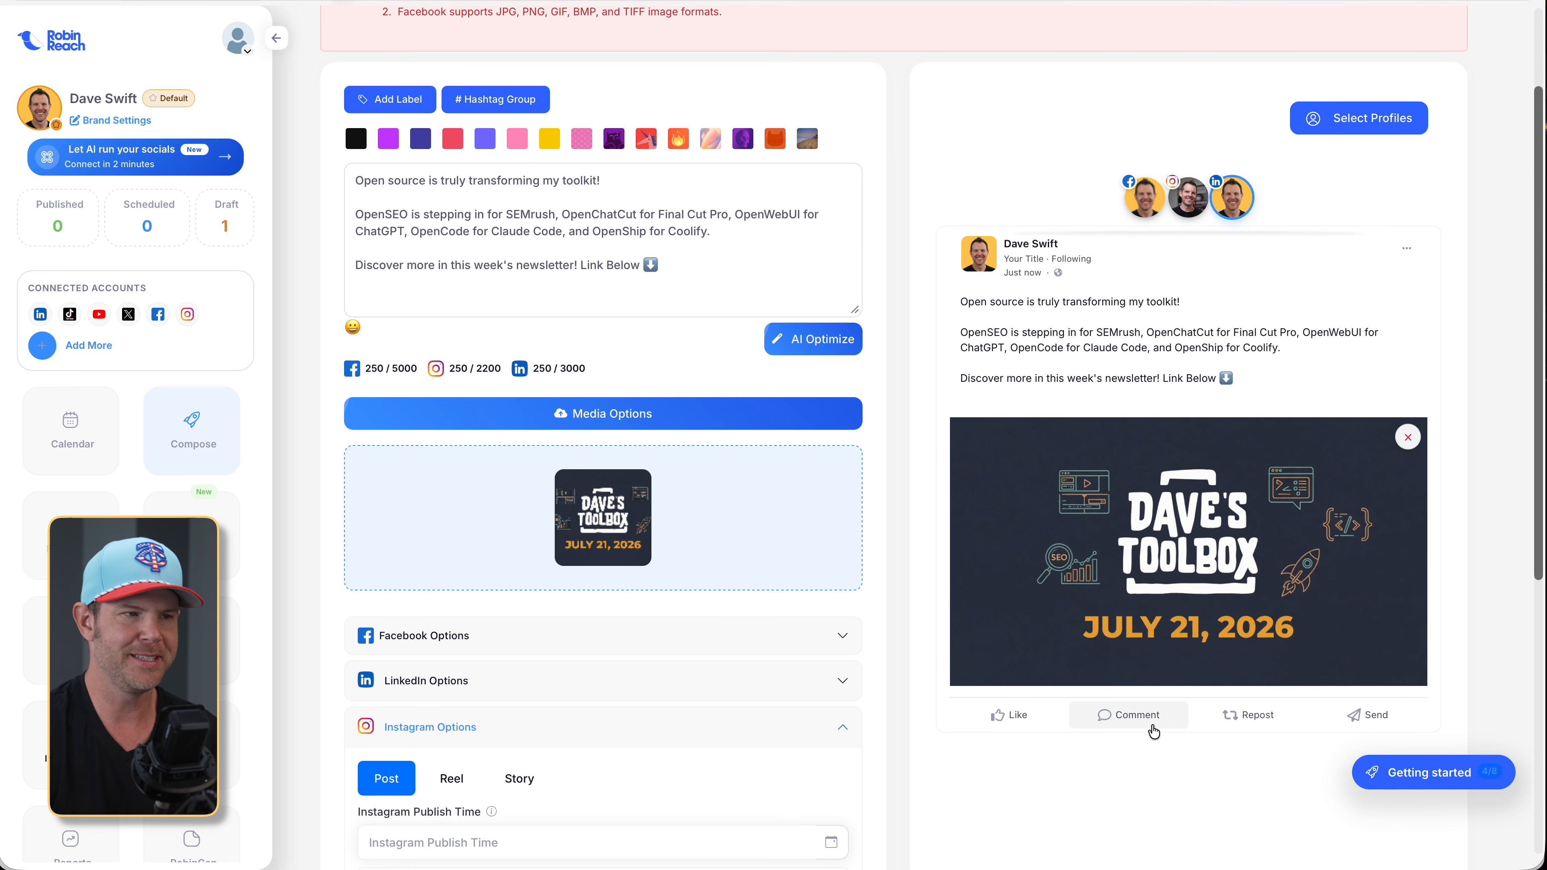
left_click(1189, 207)
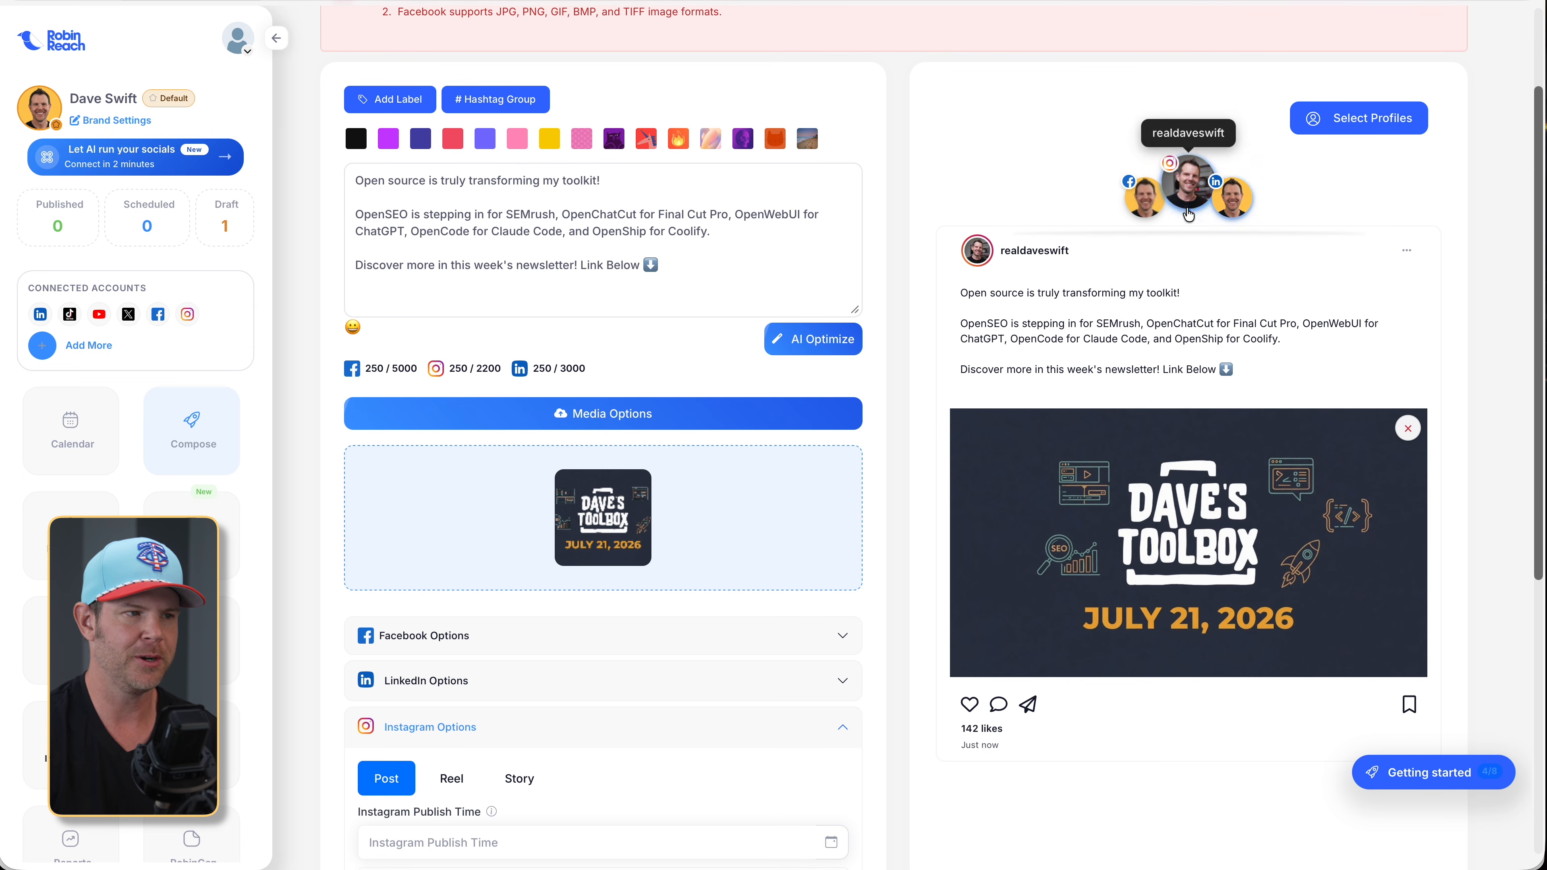
left_click(1139, 208)
Submit the post again and publish it immediately from its calendar entry.
scroll(670, 610, "down", 7)
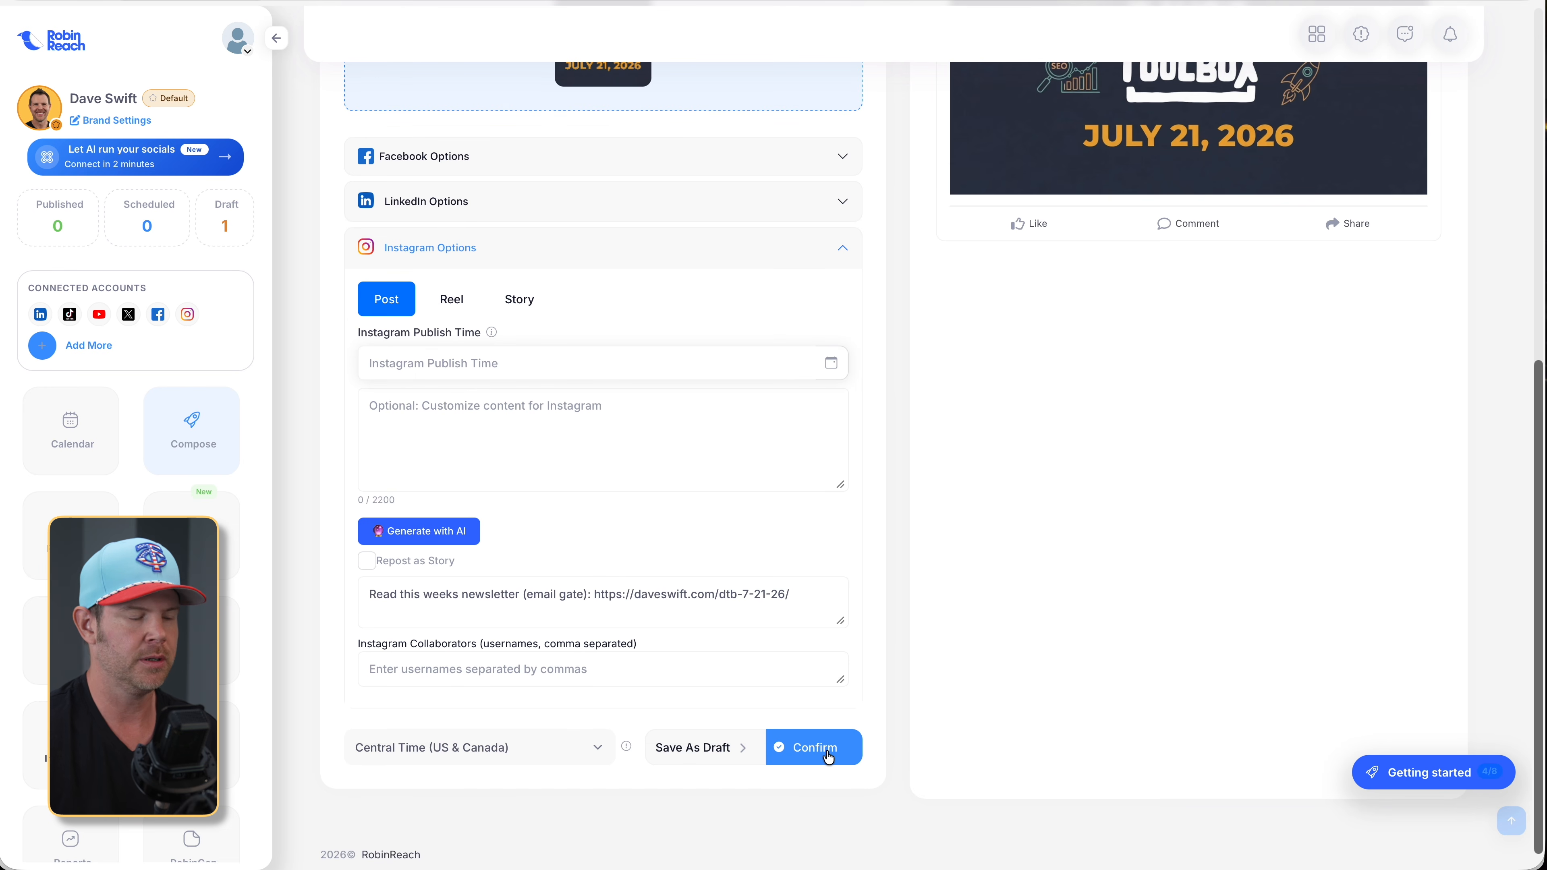
scroll(1099, 675, "up", 1)
left_click(828, 803)
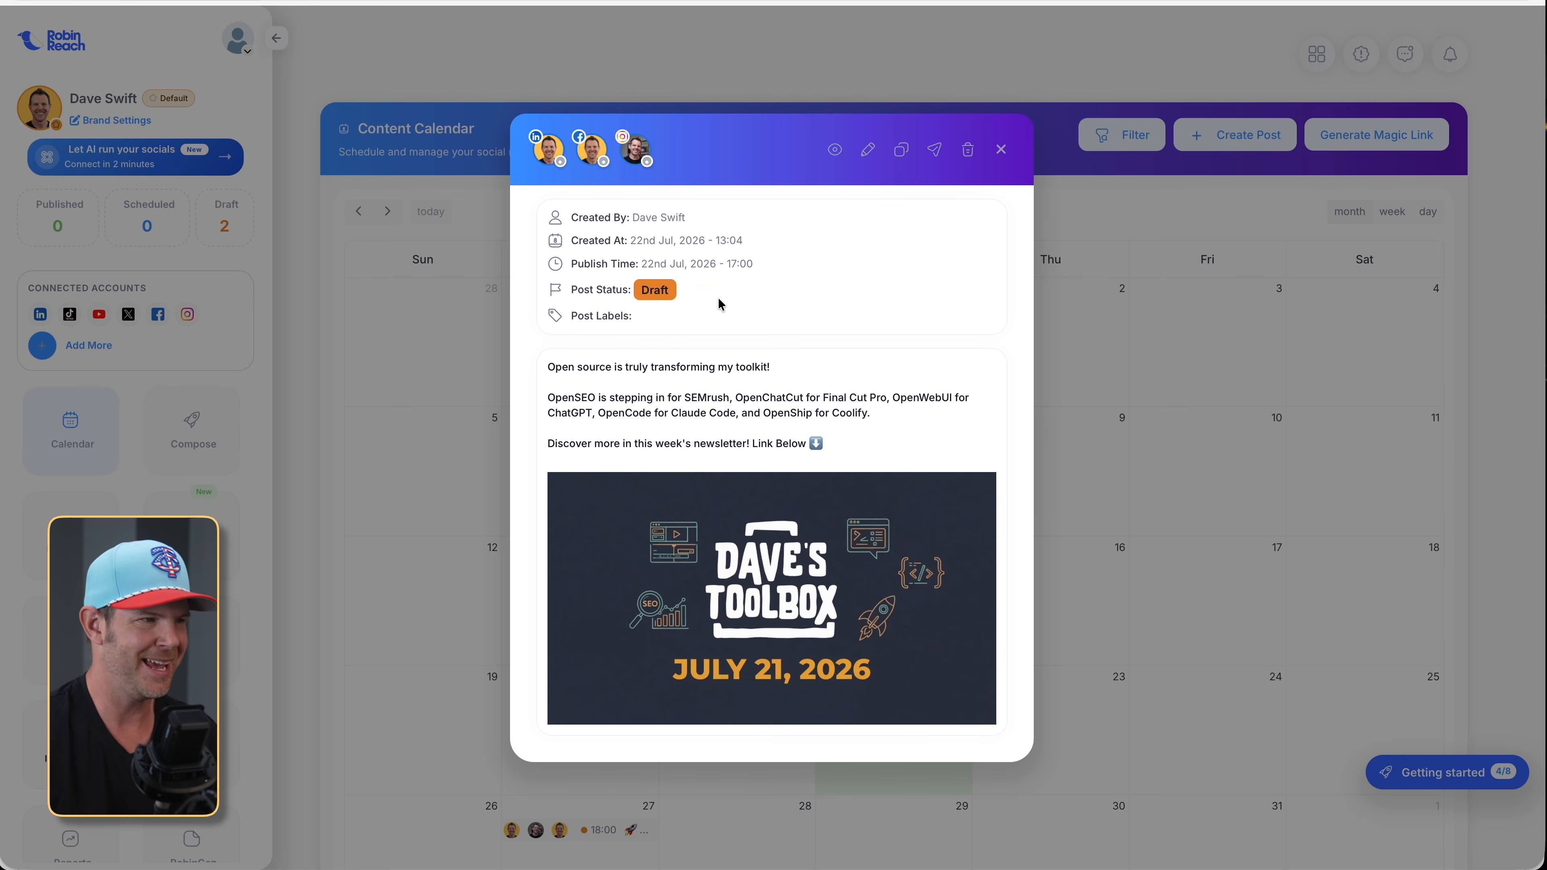
left_click(933, 155)
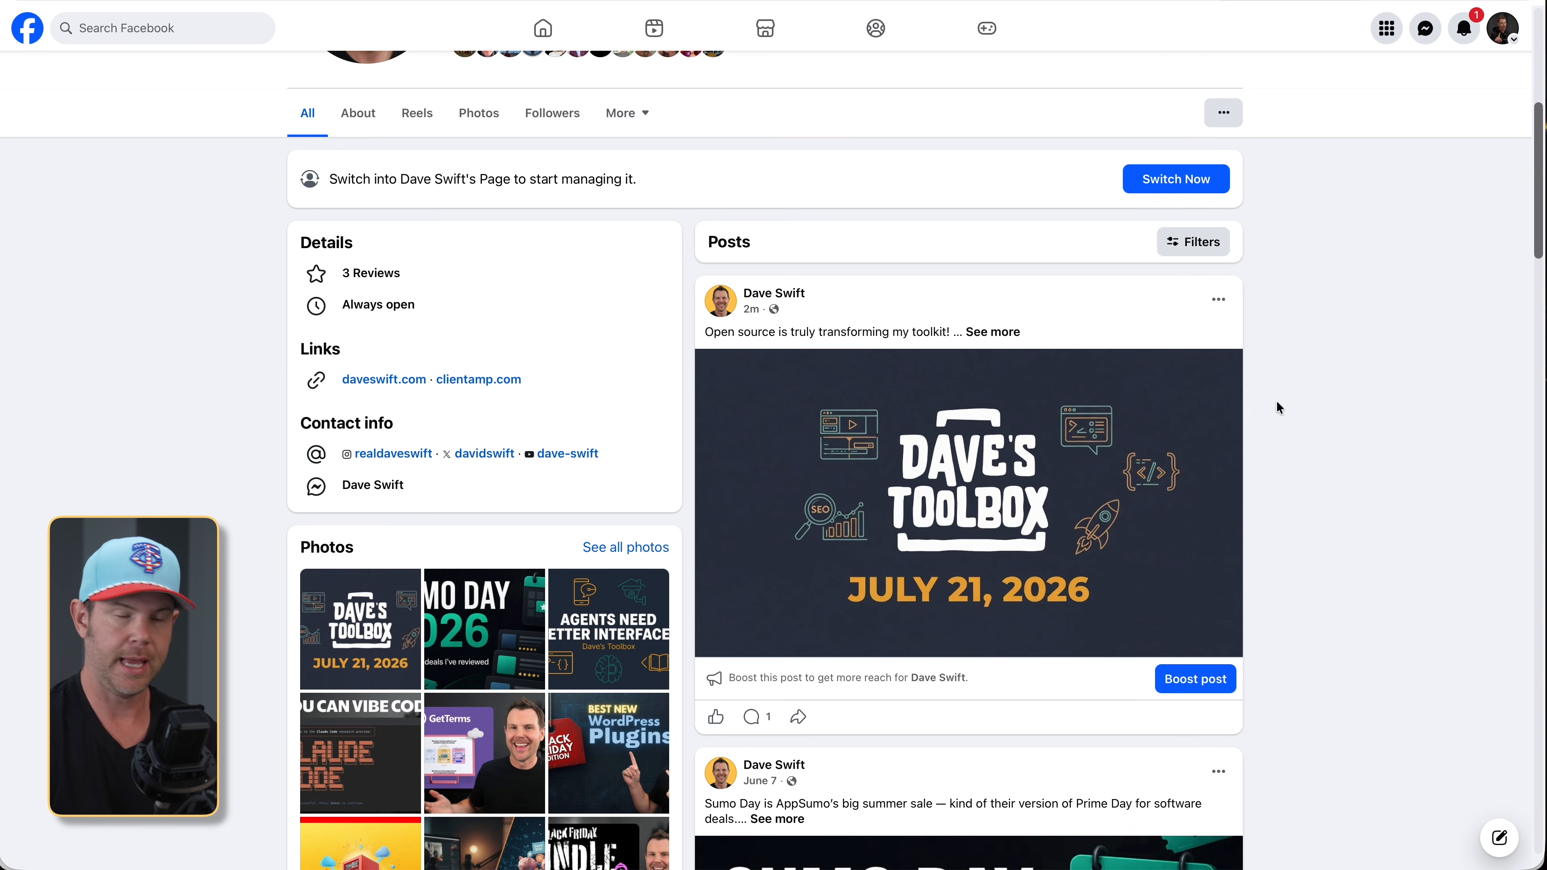
Examine the published post's full text and comments on the Facebook page and on the Instagram profile.
left_click(993, 332)
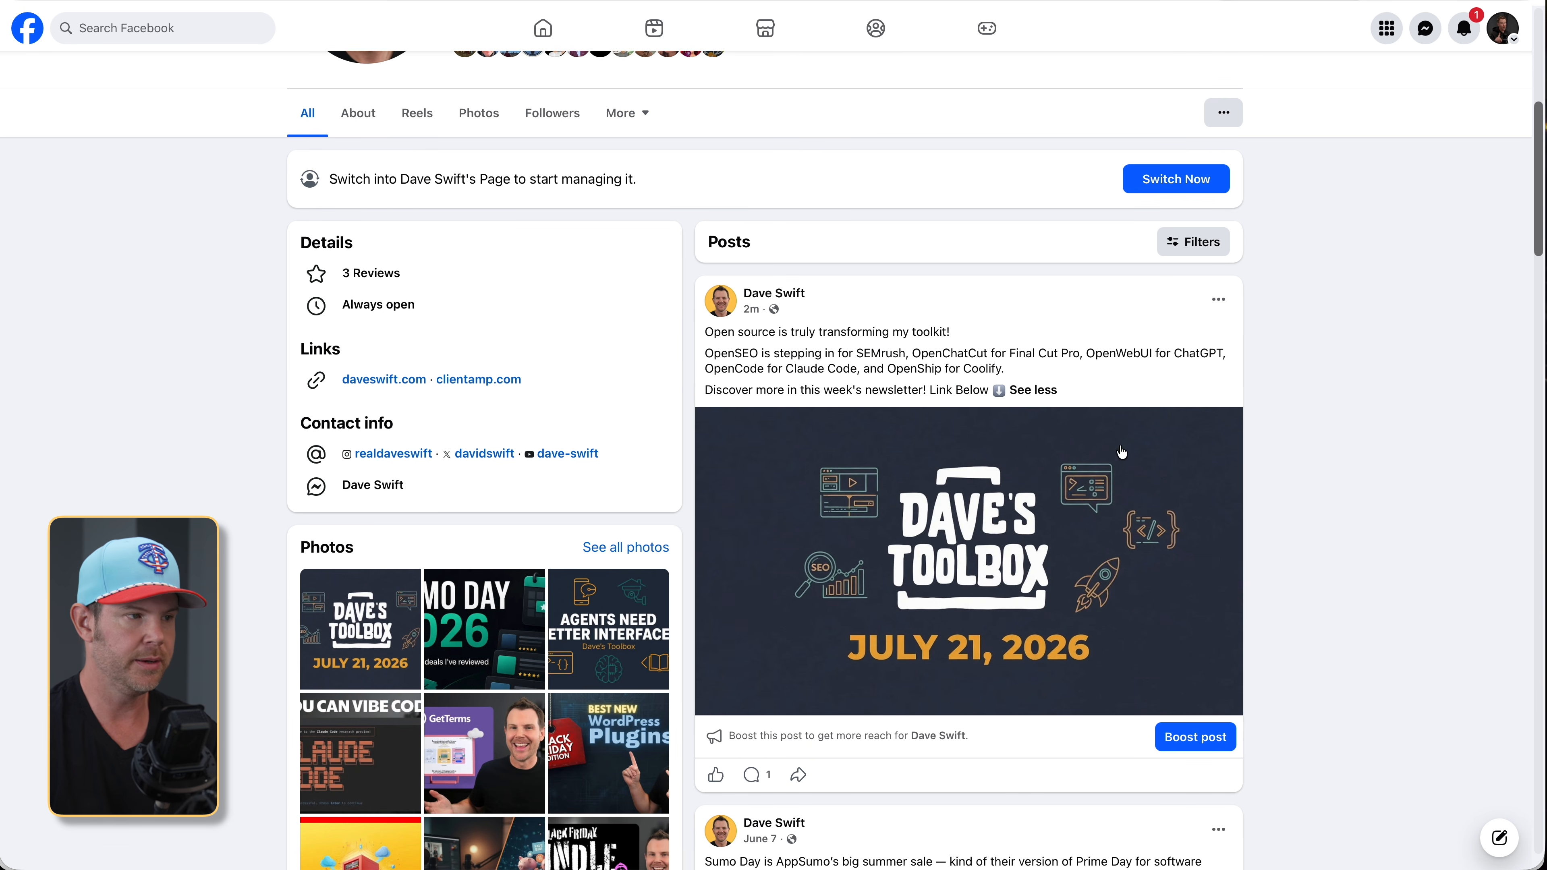
scroll(1155, 540, "down", 1)
left_click(756, 699)
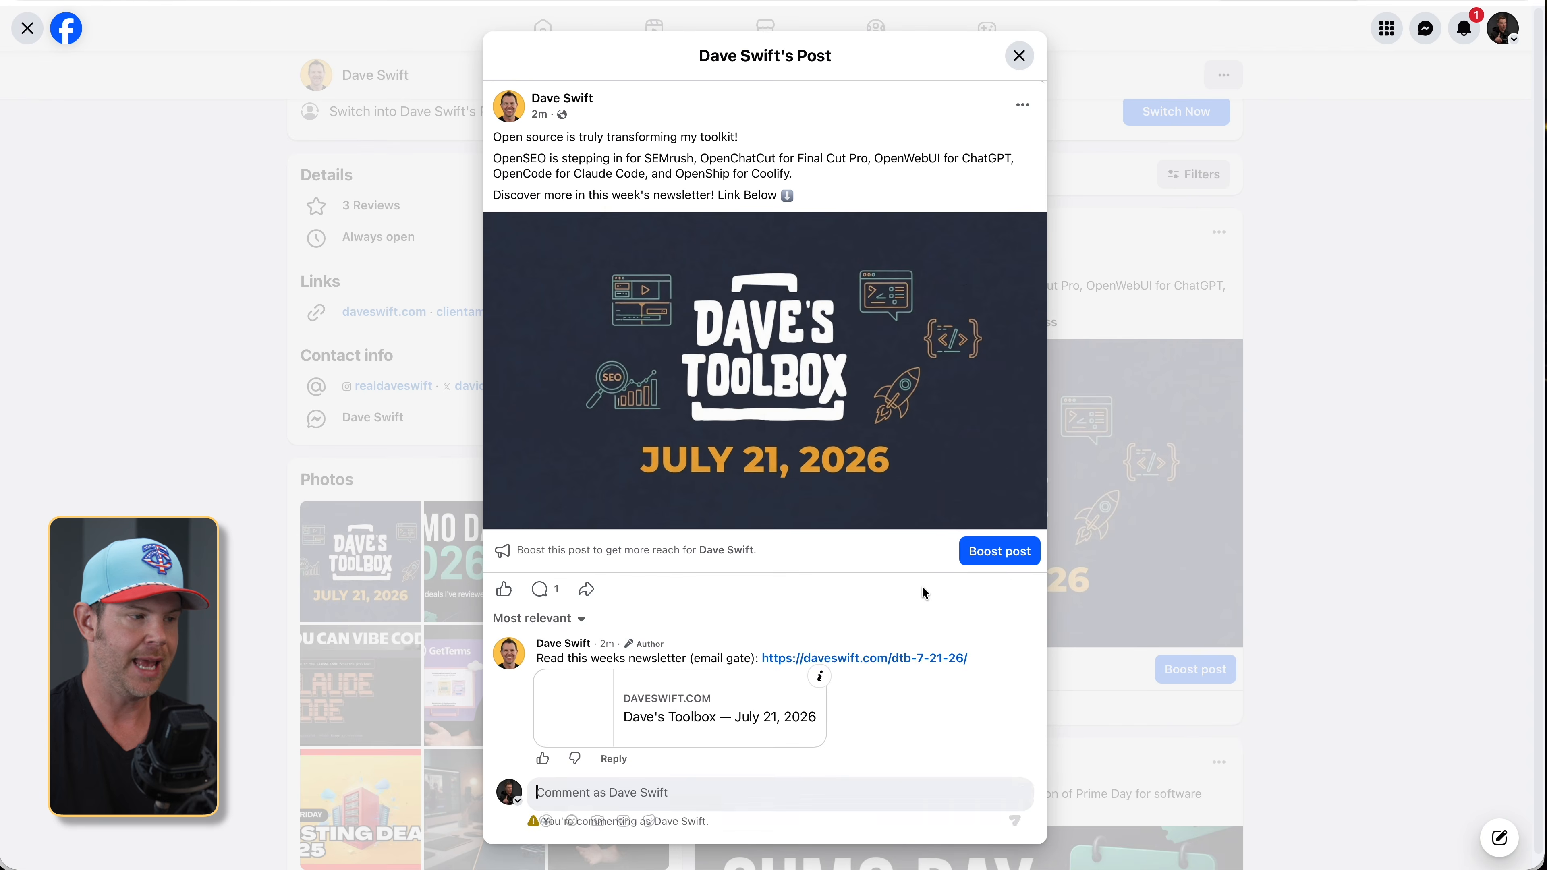
scroll(768, 704, "down", 1)
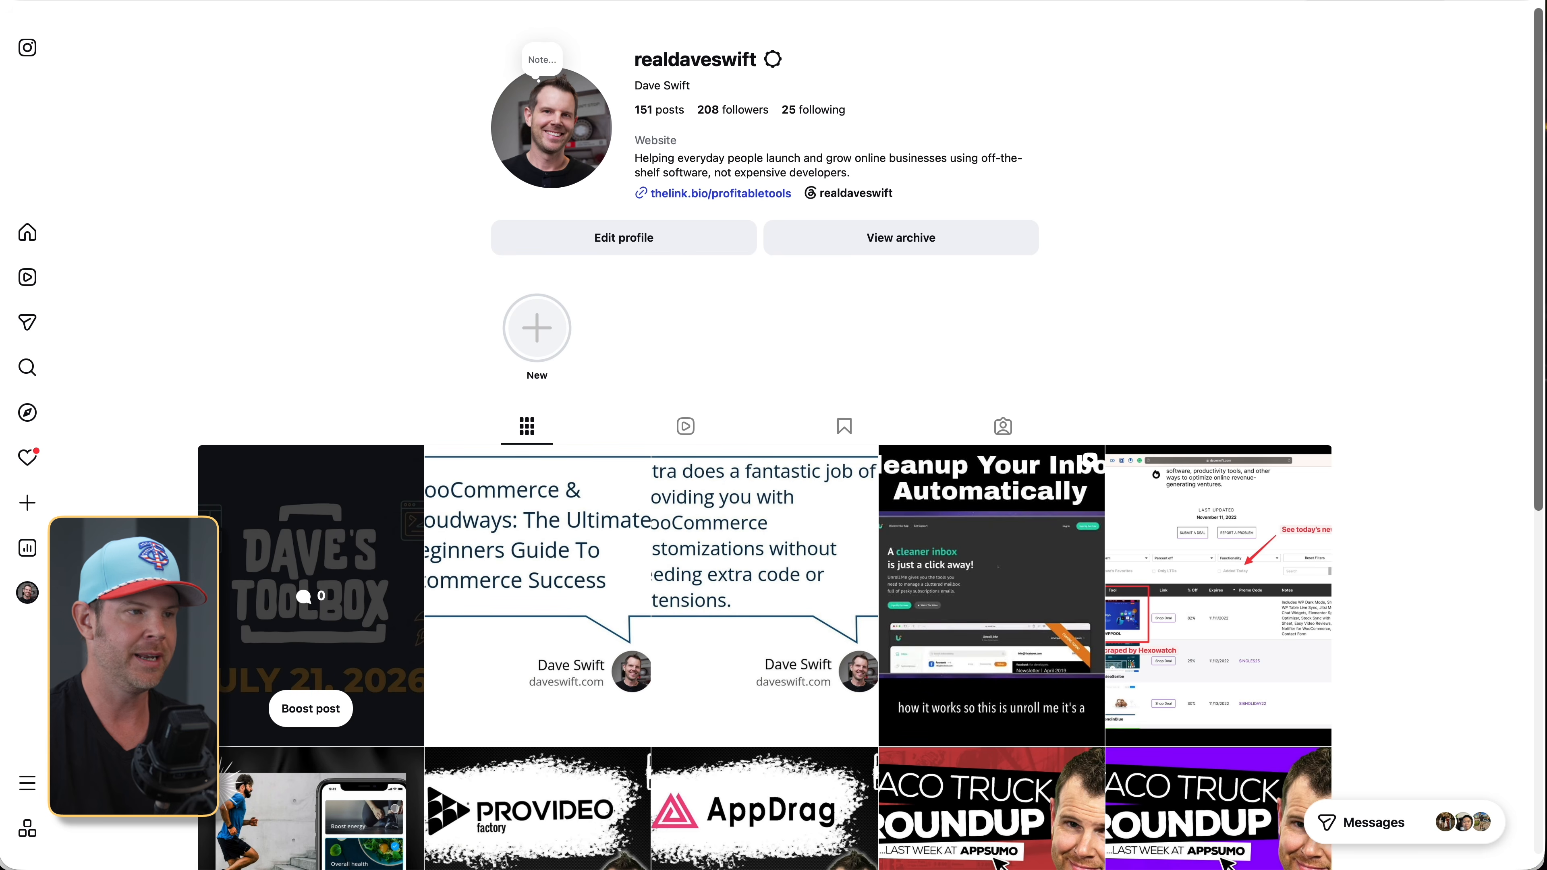
left_click(309, 573)
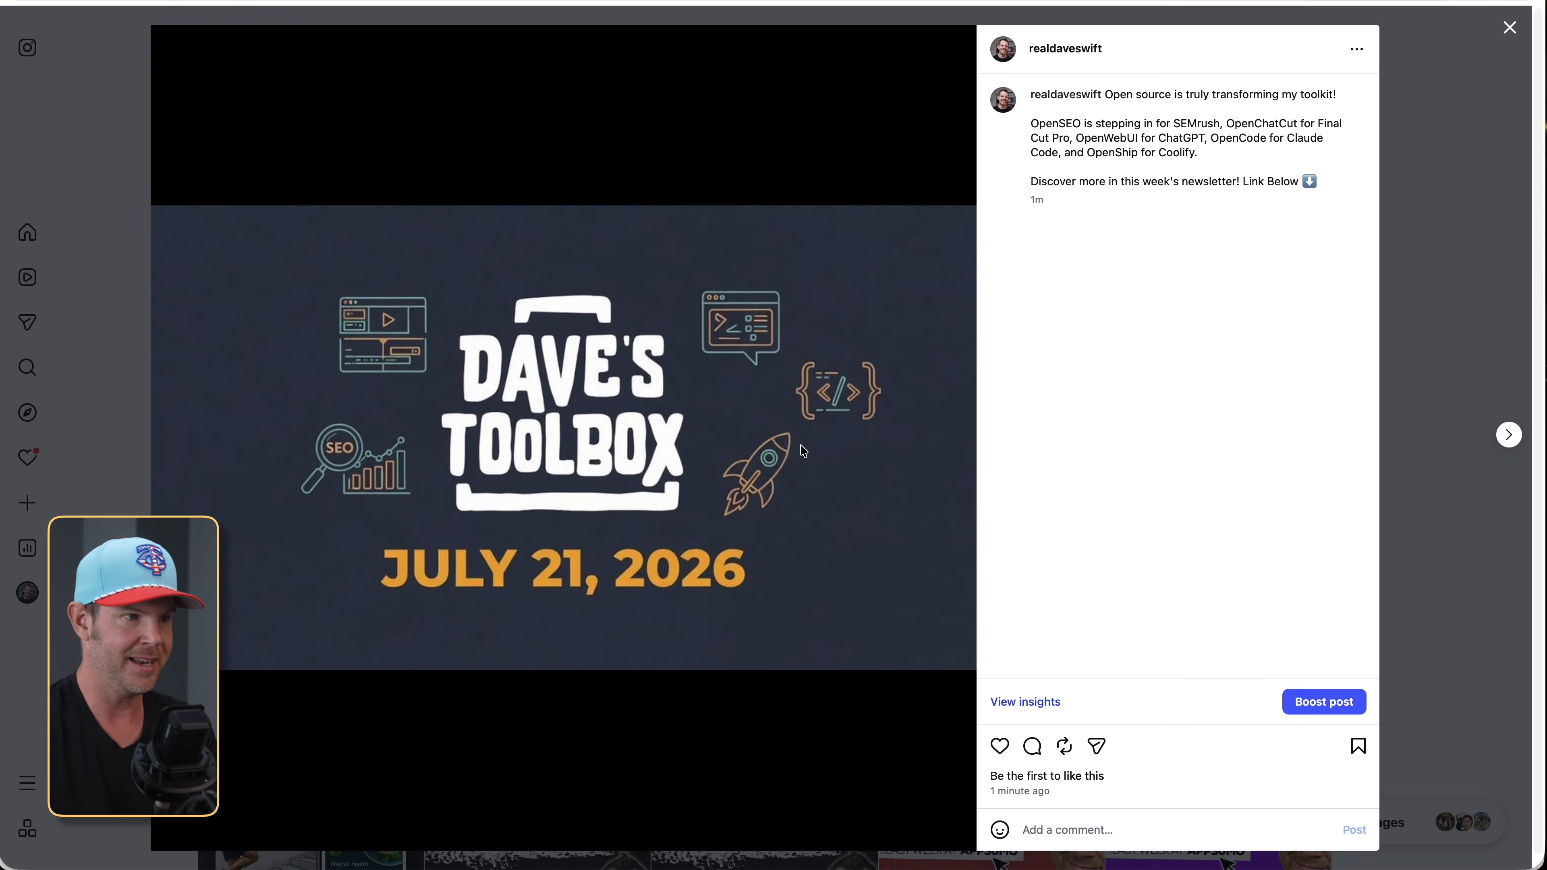
left_click(1509, 28)
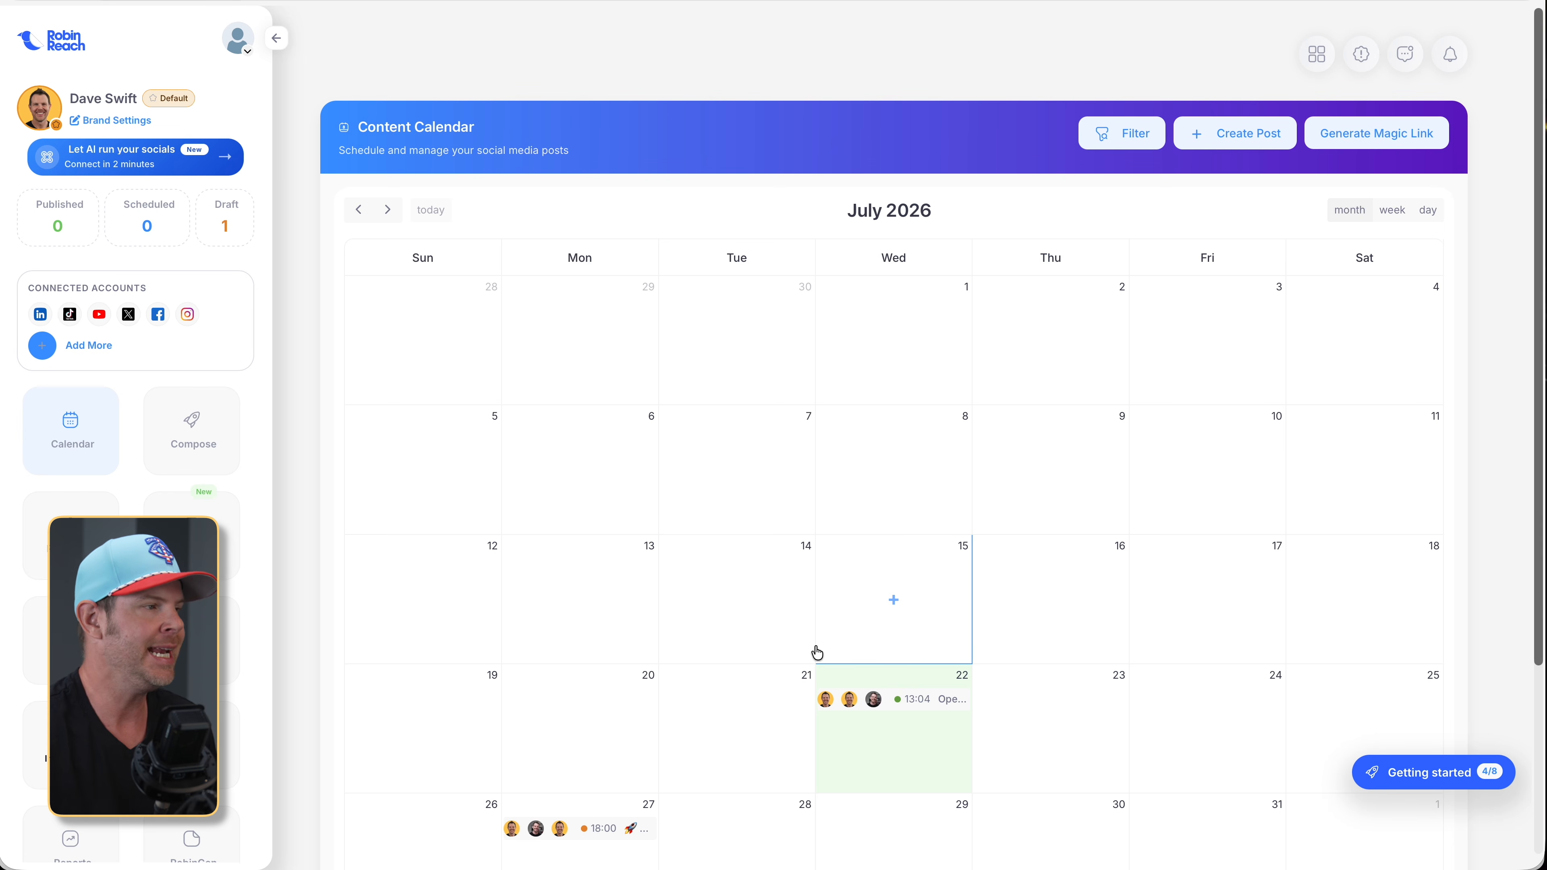
Open the brand settings, dismiss the getting-started checklist and review the posting, security, tone and mission settings.
left_click(118, 125)
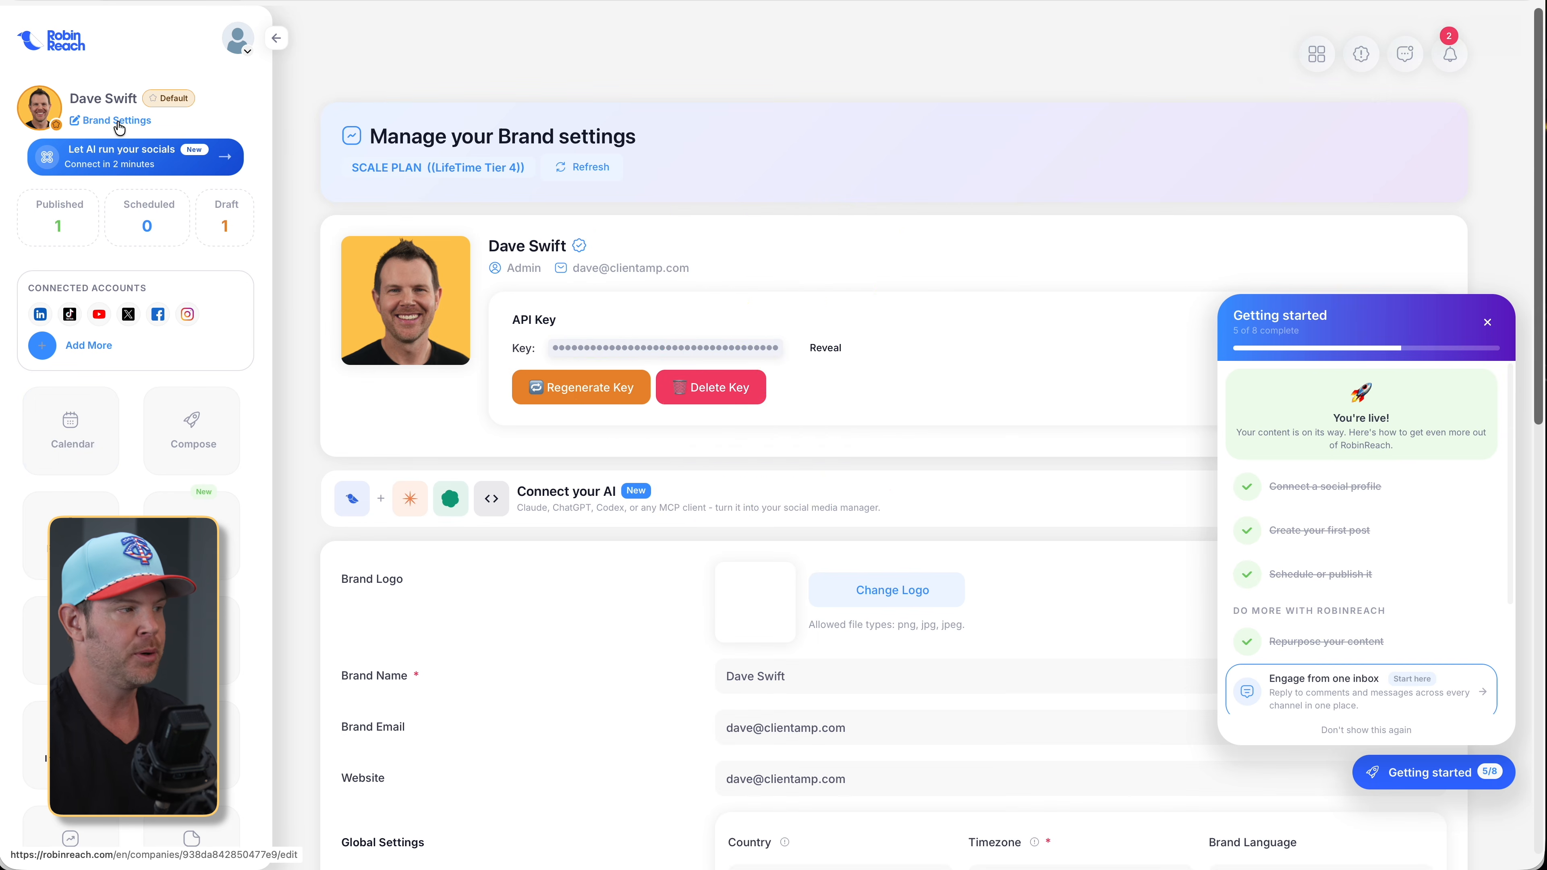
left_click(1486, 324)
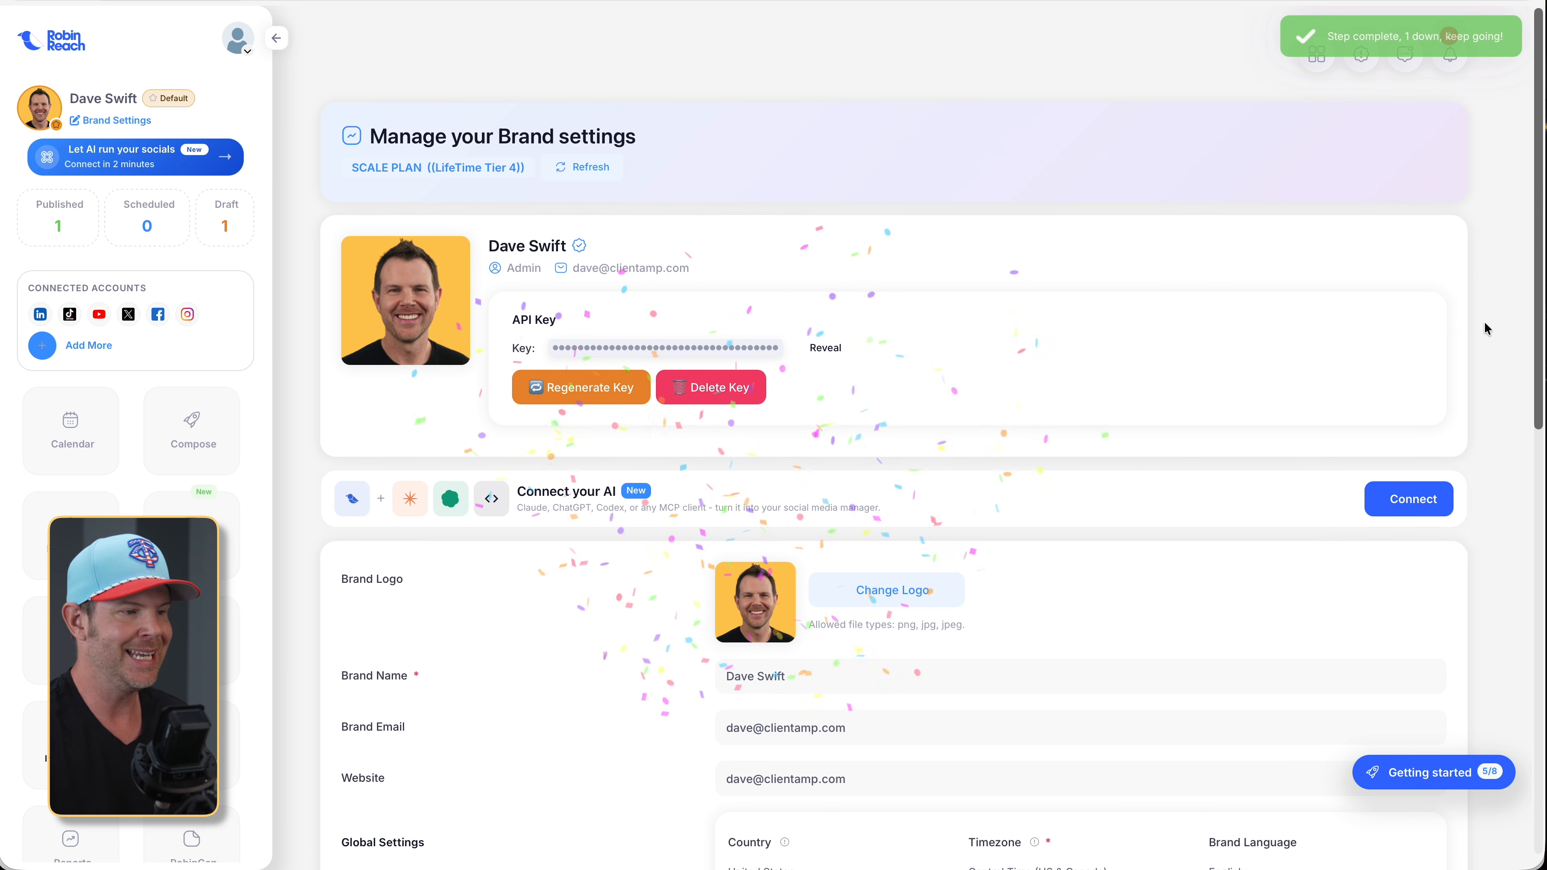
scroll(960, 701, "down", 5)
scroll(890, 466, "down", 4)
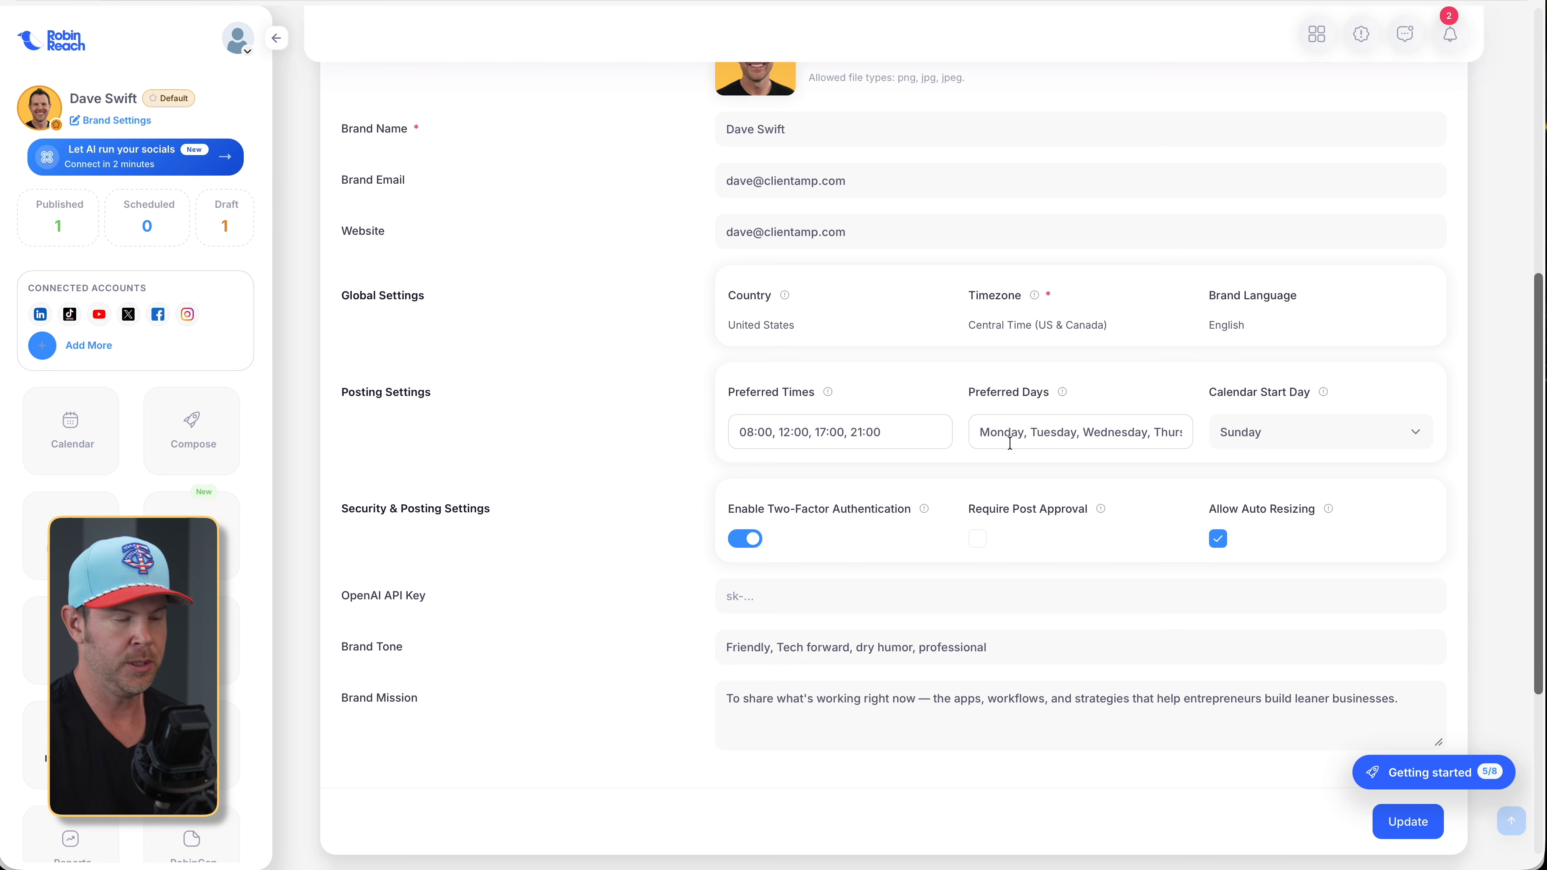
scroll(987, 544, "down", 1)
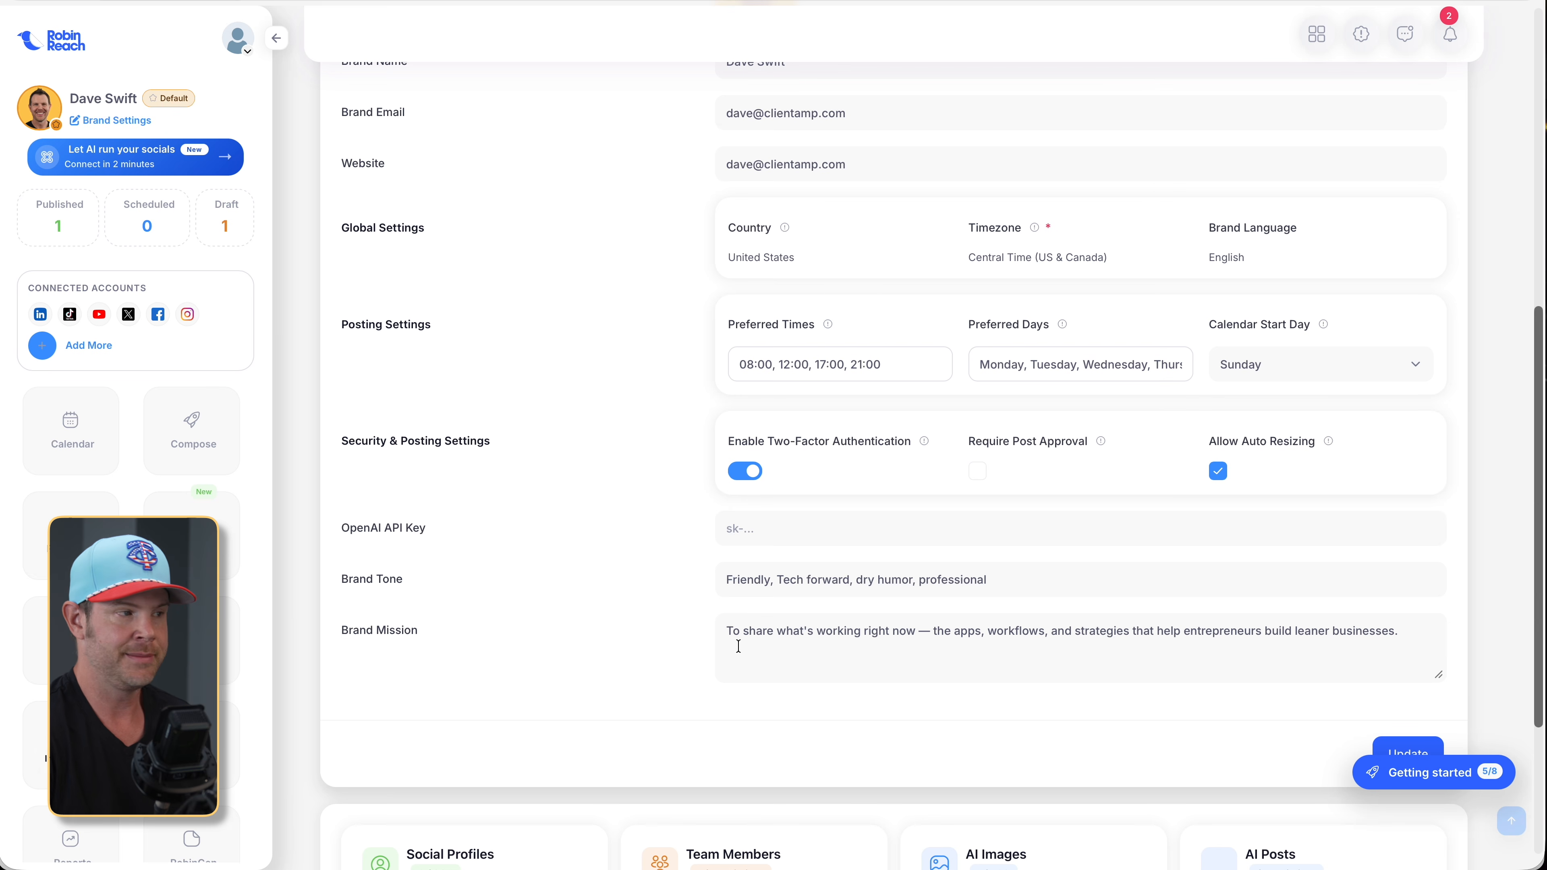
scroll(707, 640, "up", 8)
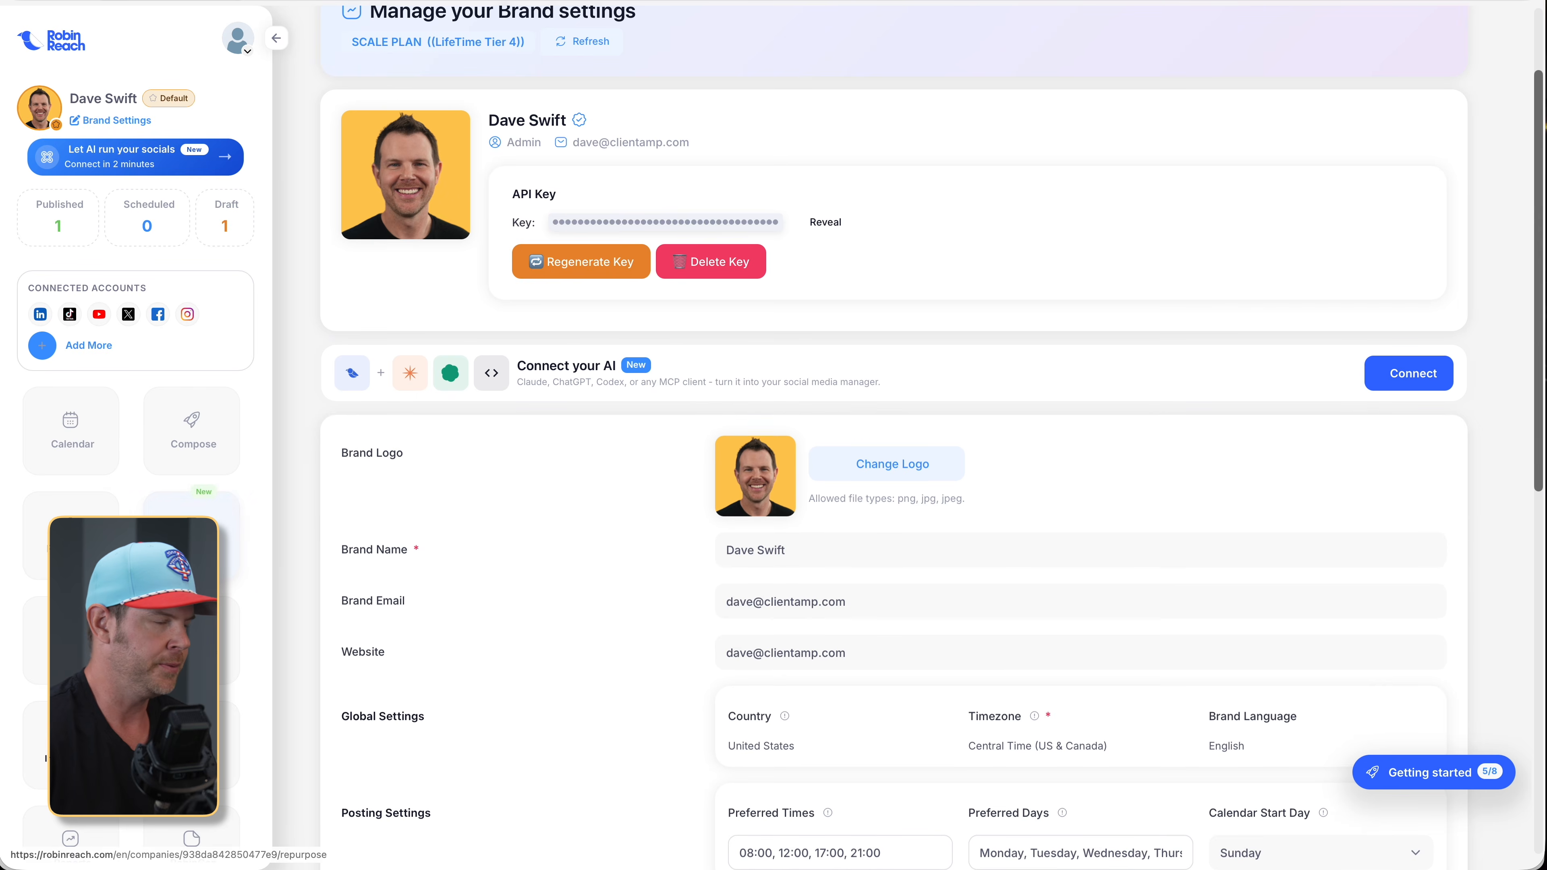
Go to the Repurpose section and start a new content repurposing task.
left_click(192, 430)
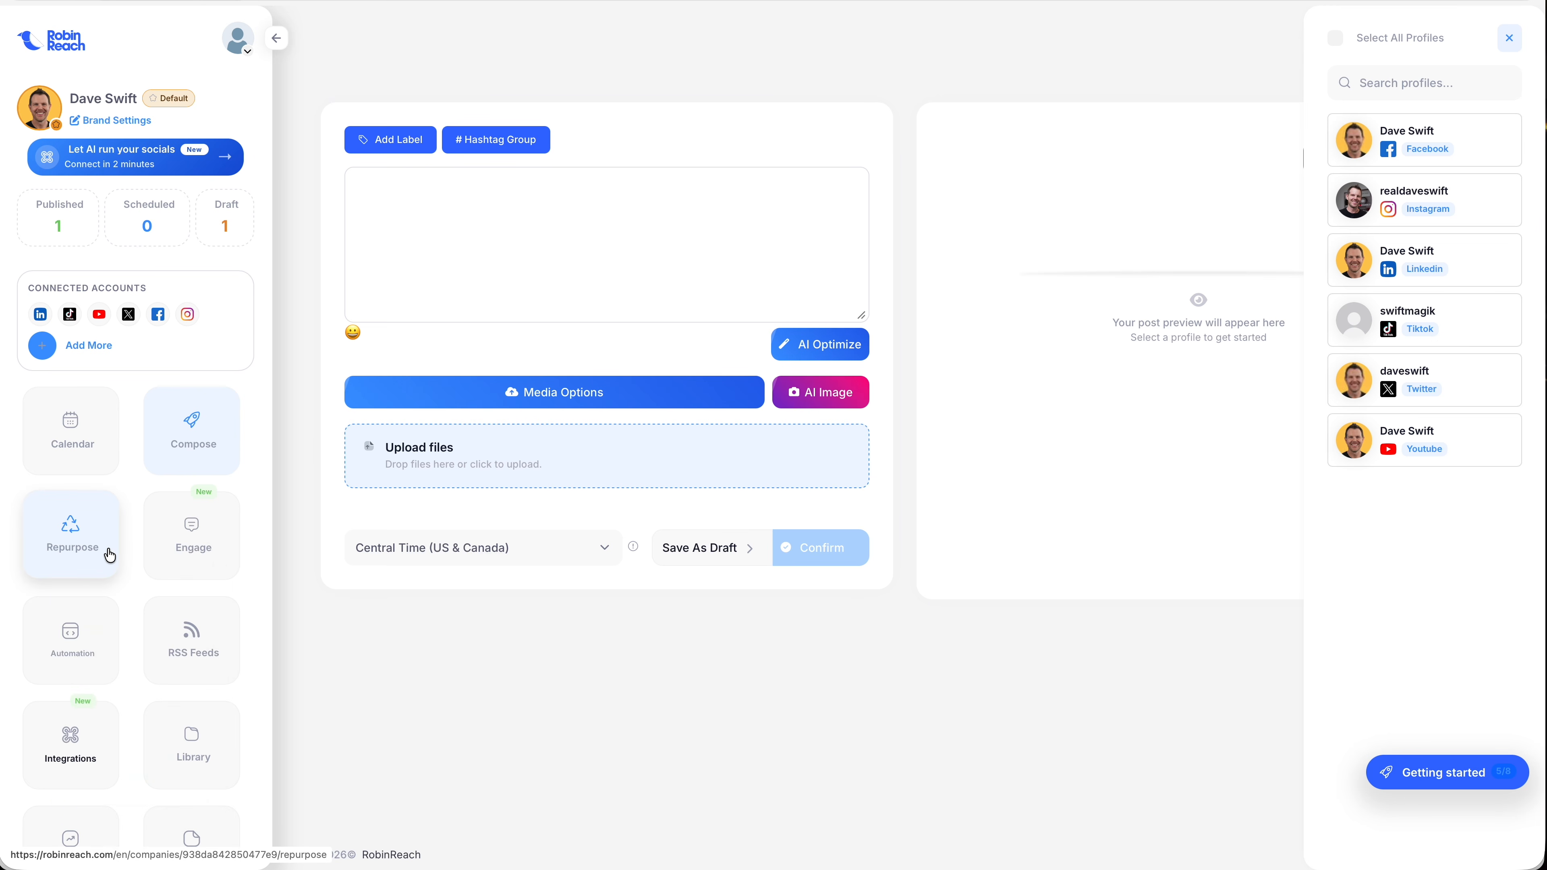
left_click(109, 554)
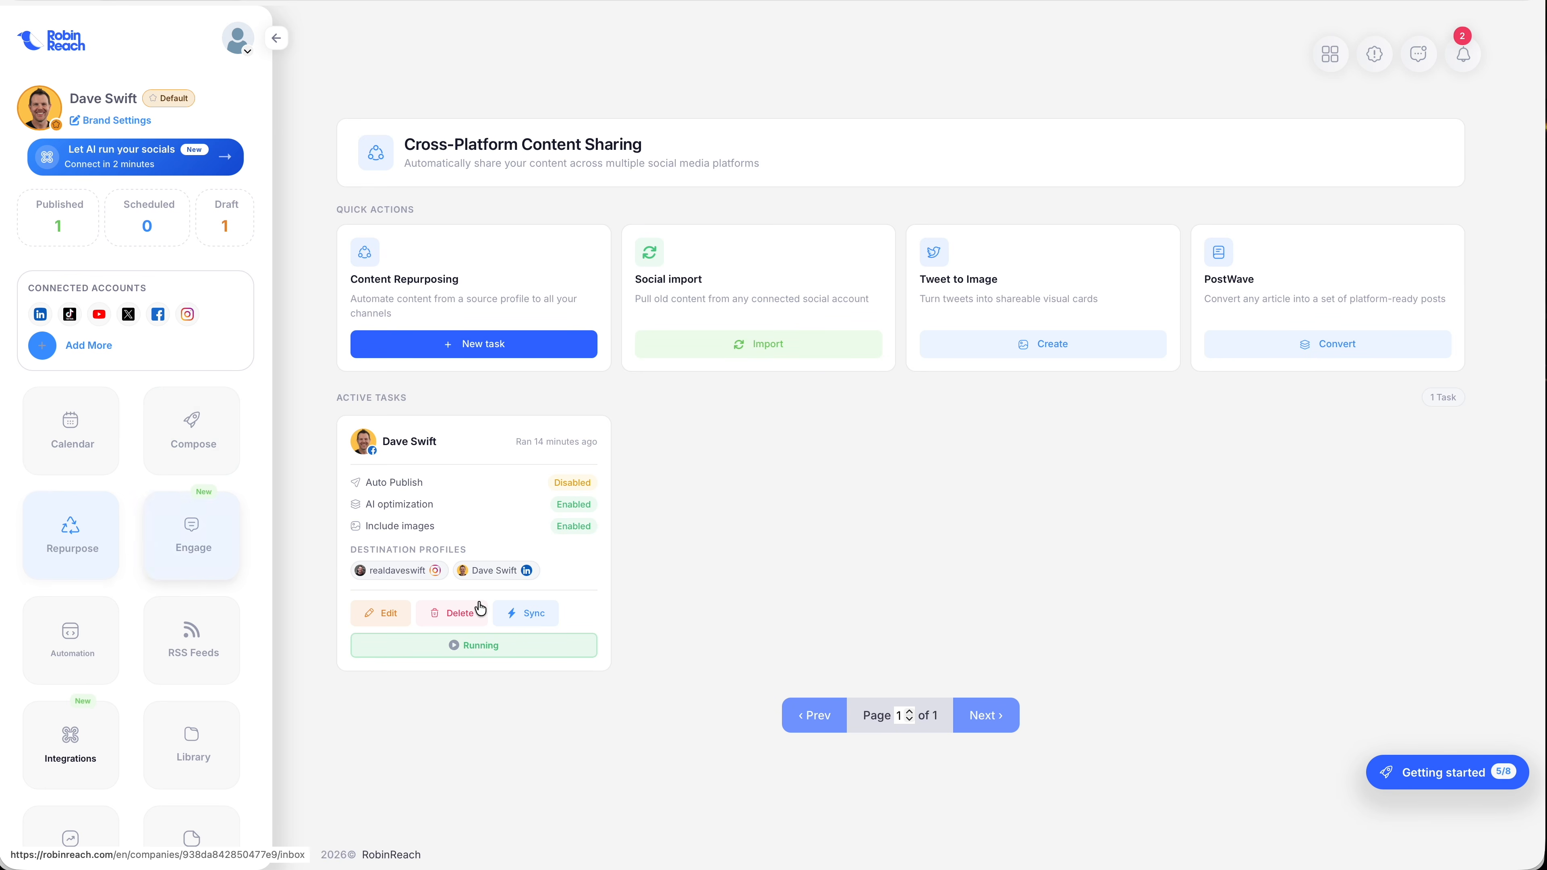
left_click(518, 351)
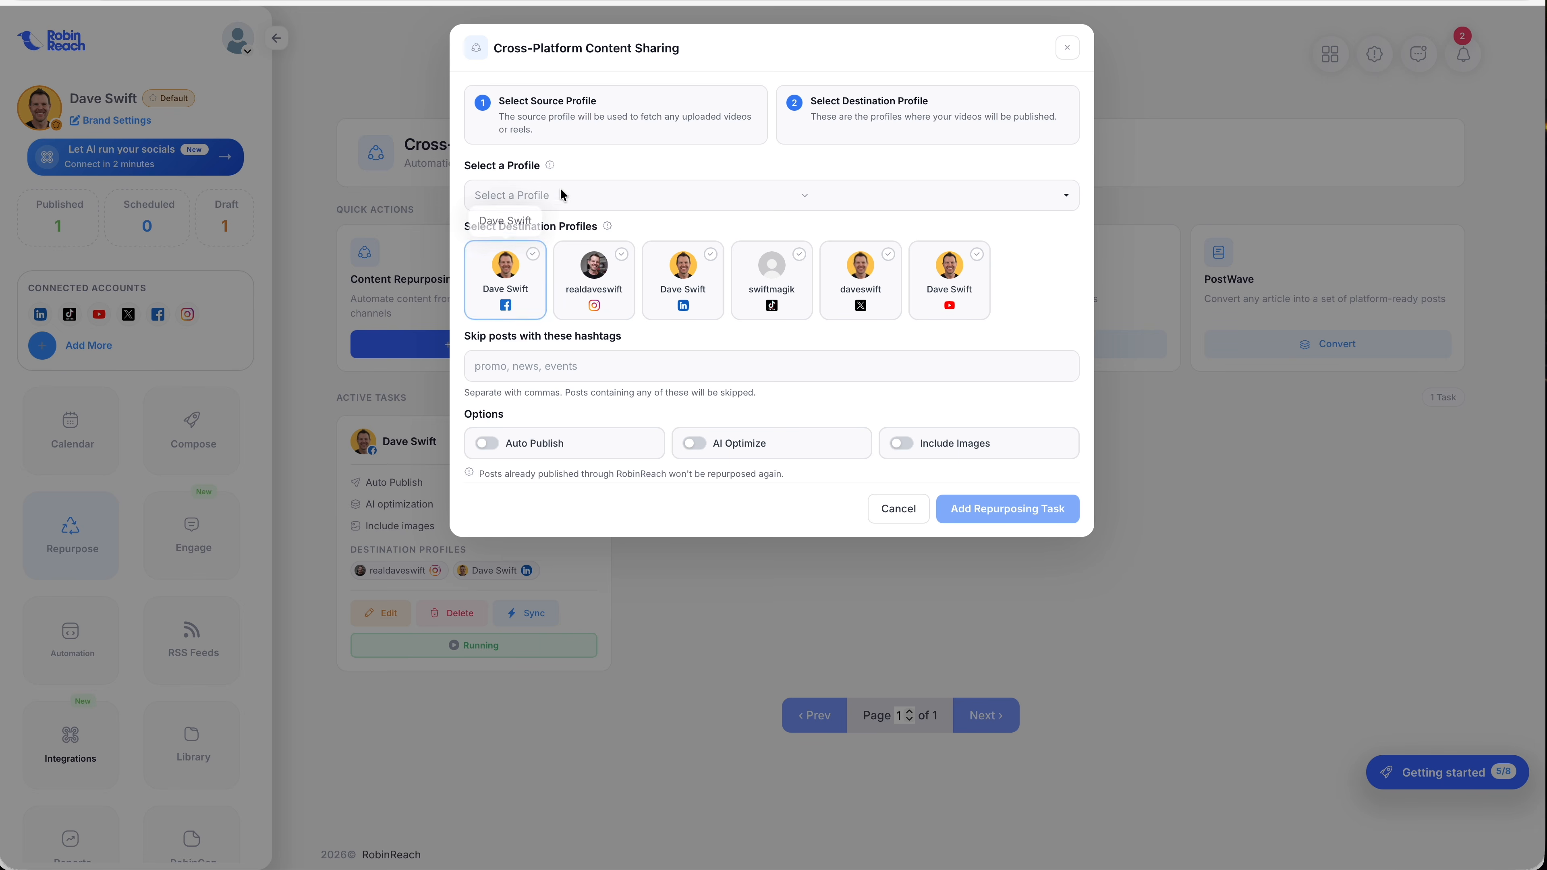
Set up repurposing from the Facebook profile to the Instagram, LinkedIn, TikTok, X and YouTube profiles, and cancel the task.
left_click(529, 198)
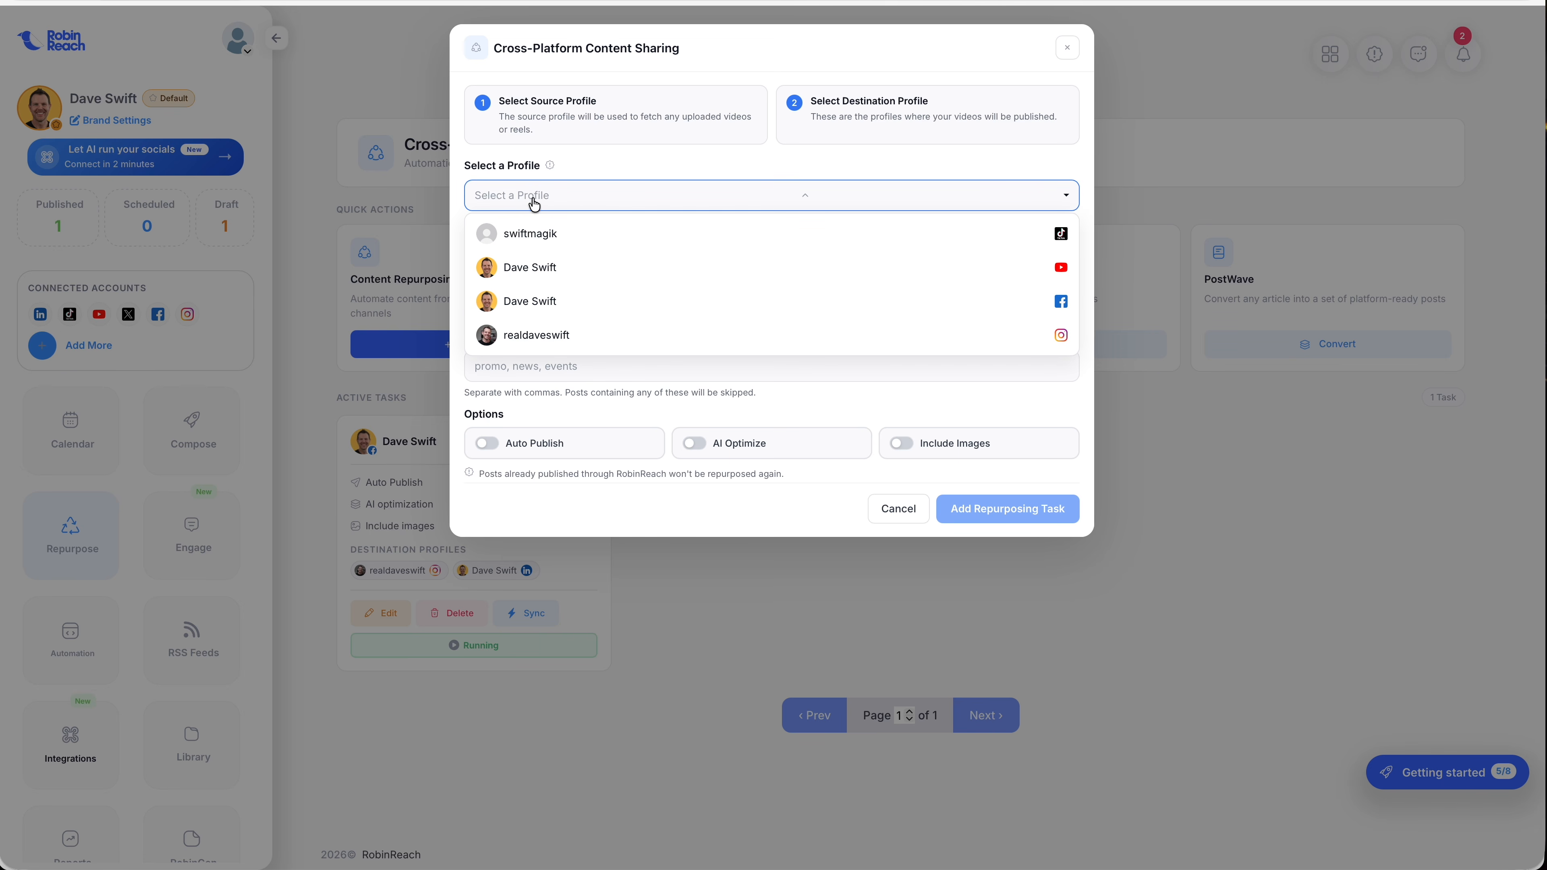
left_click(547, 300)
left_click(506, 287)
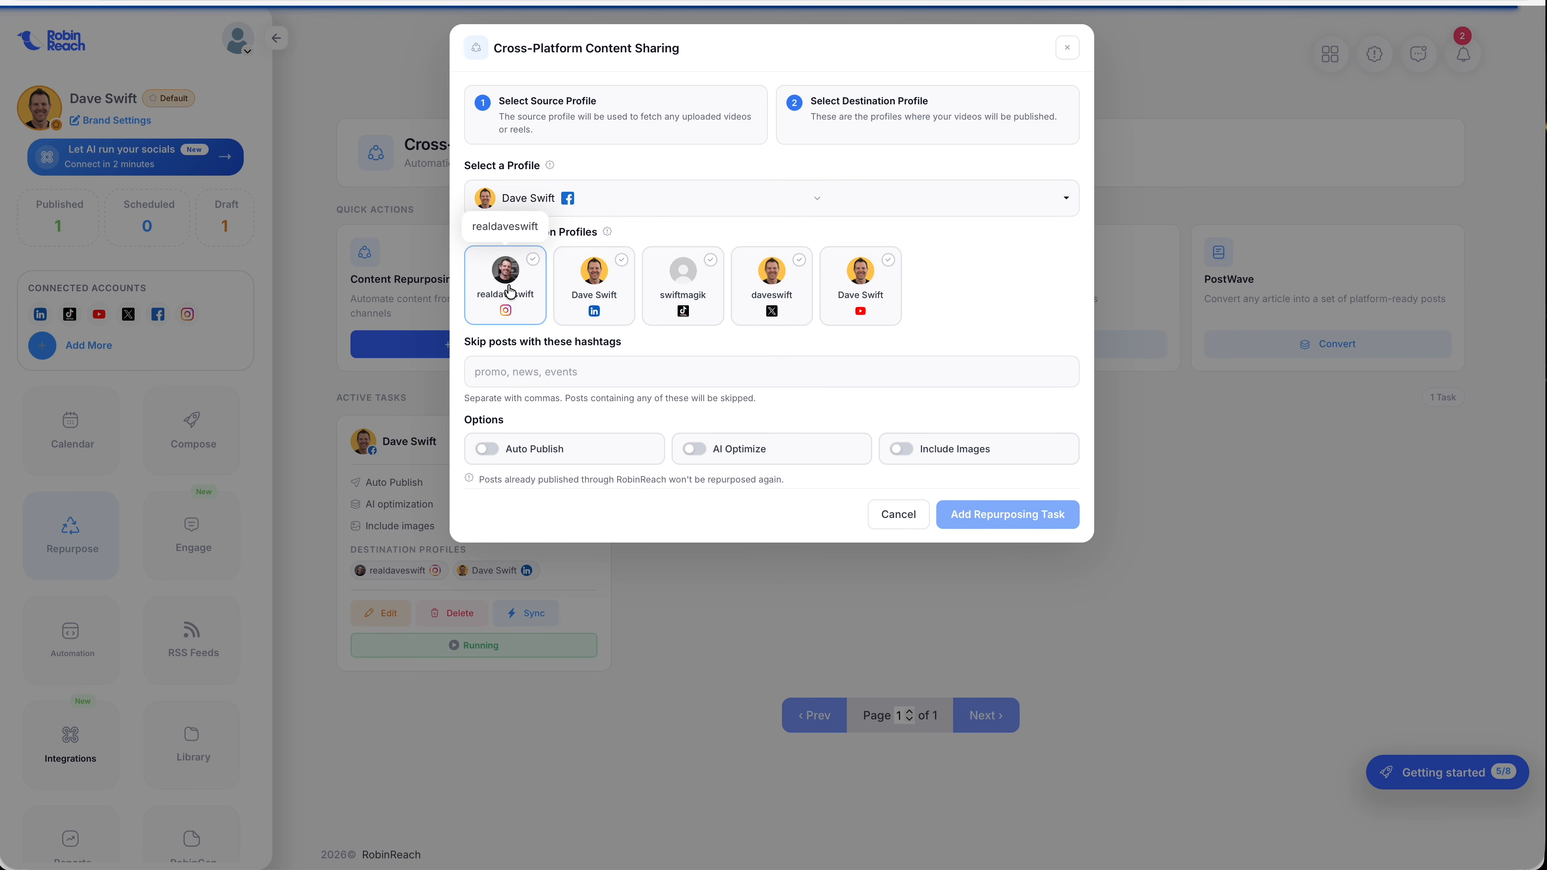
left_click(589, 289)
left_click(682, 287)
left_click(771, 286)
left_click(881, 299)
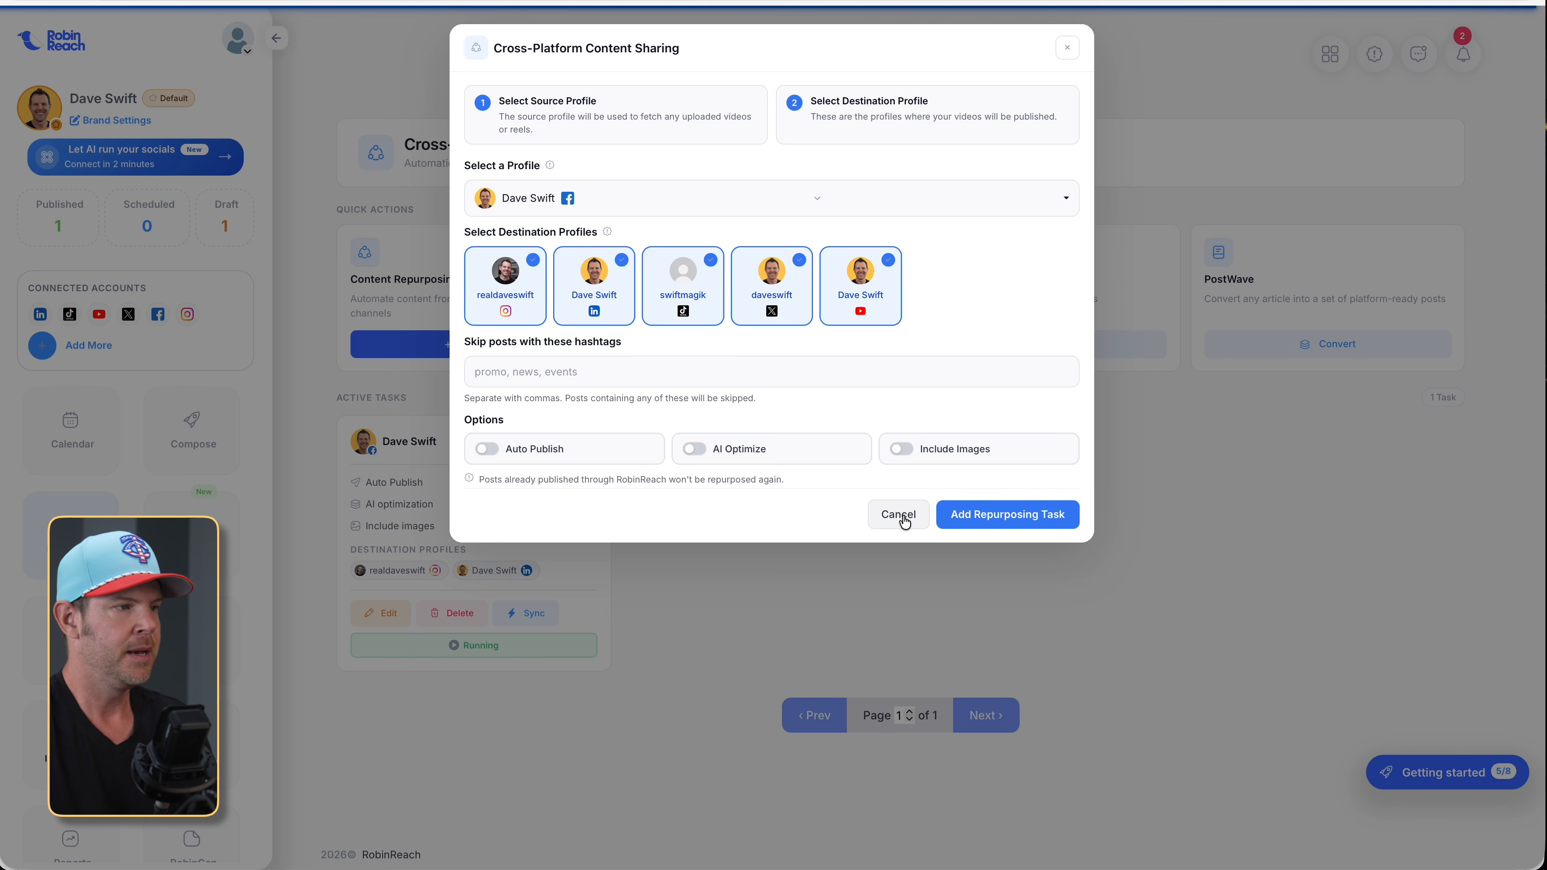
left_click(905, 521)
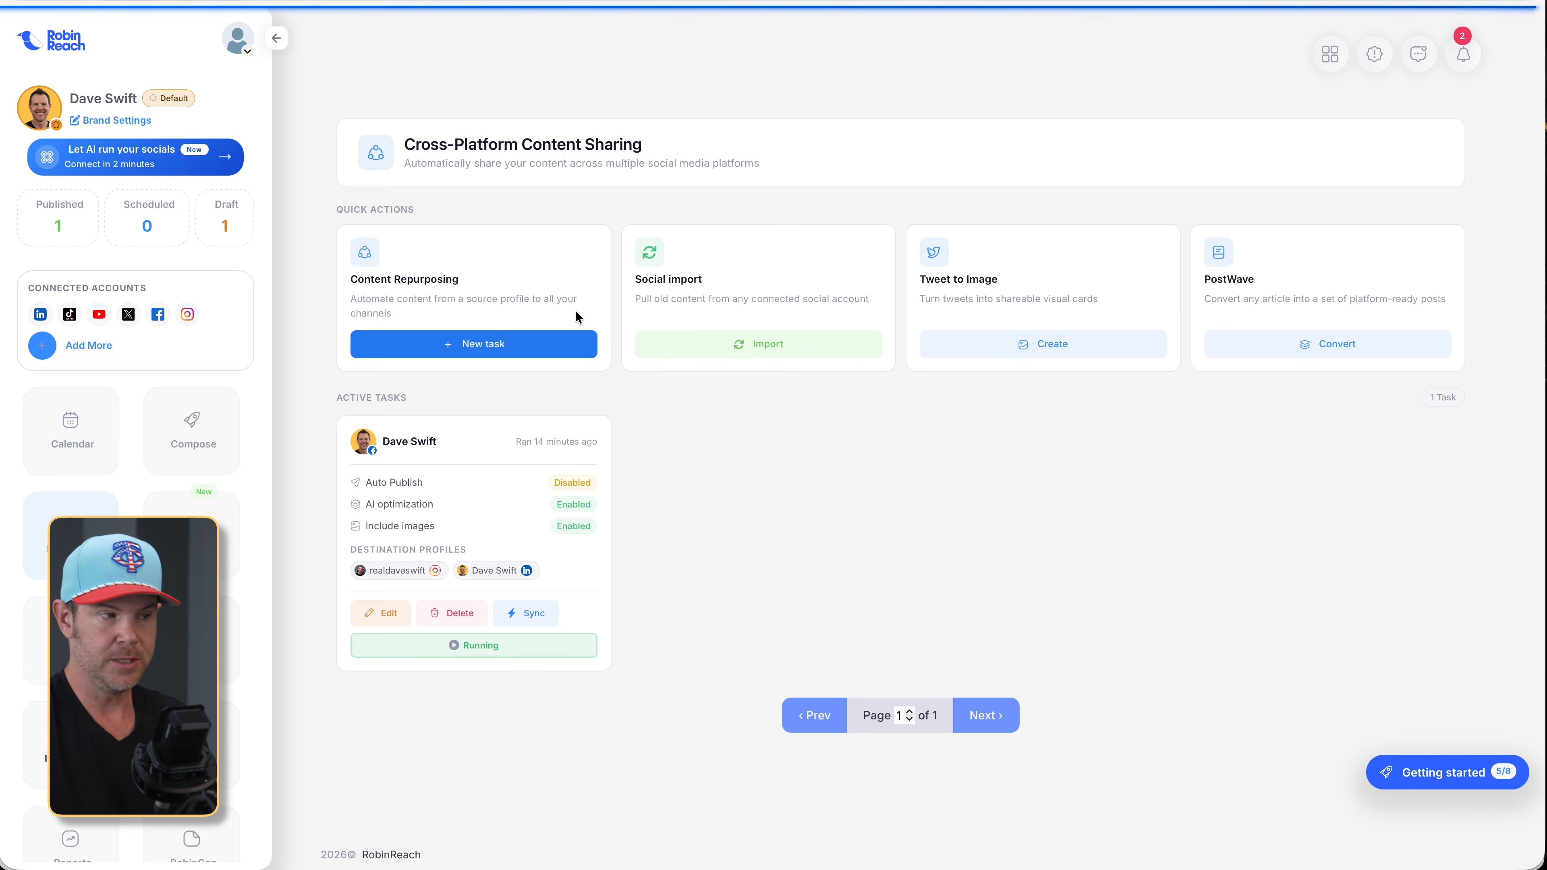
Review the source profile, date range and target profile options for importing old social content, and close without importing.
left_click(725, 347)
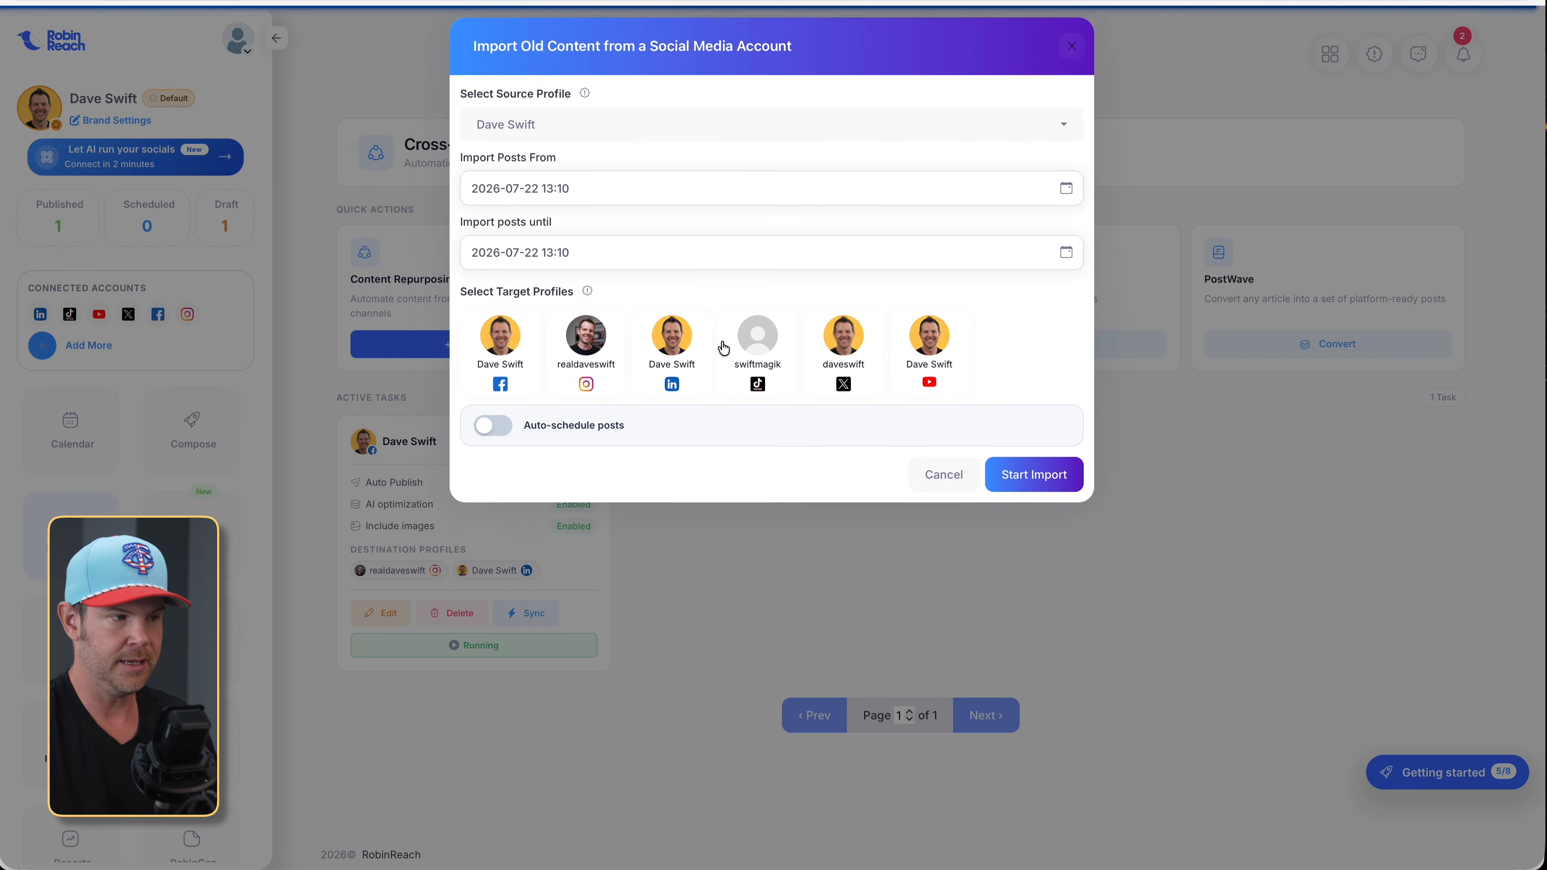
left_click(507, 137)
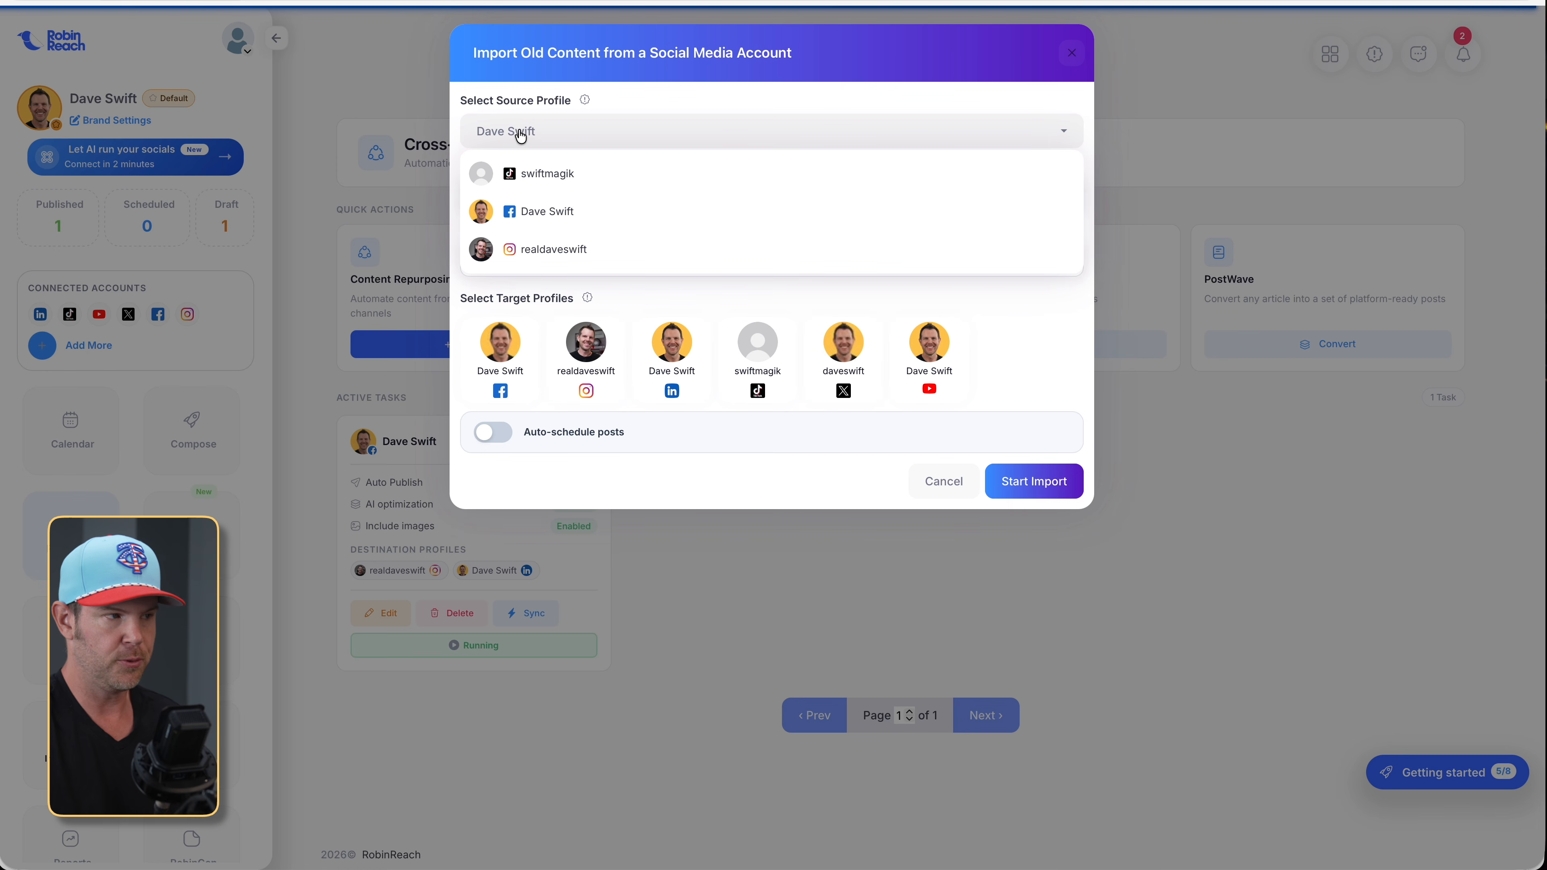
left_click(1035, 357)
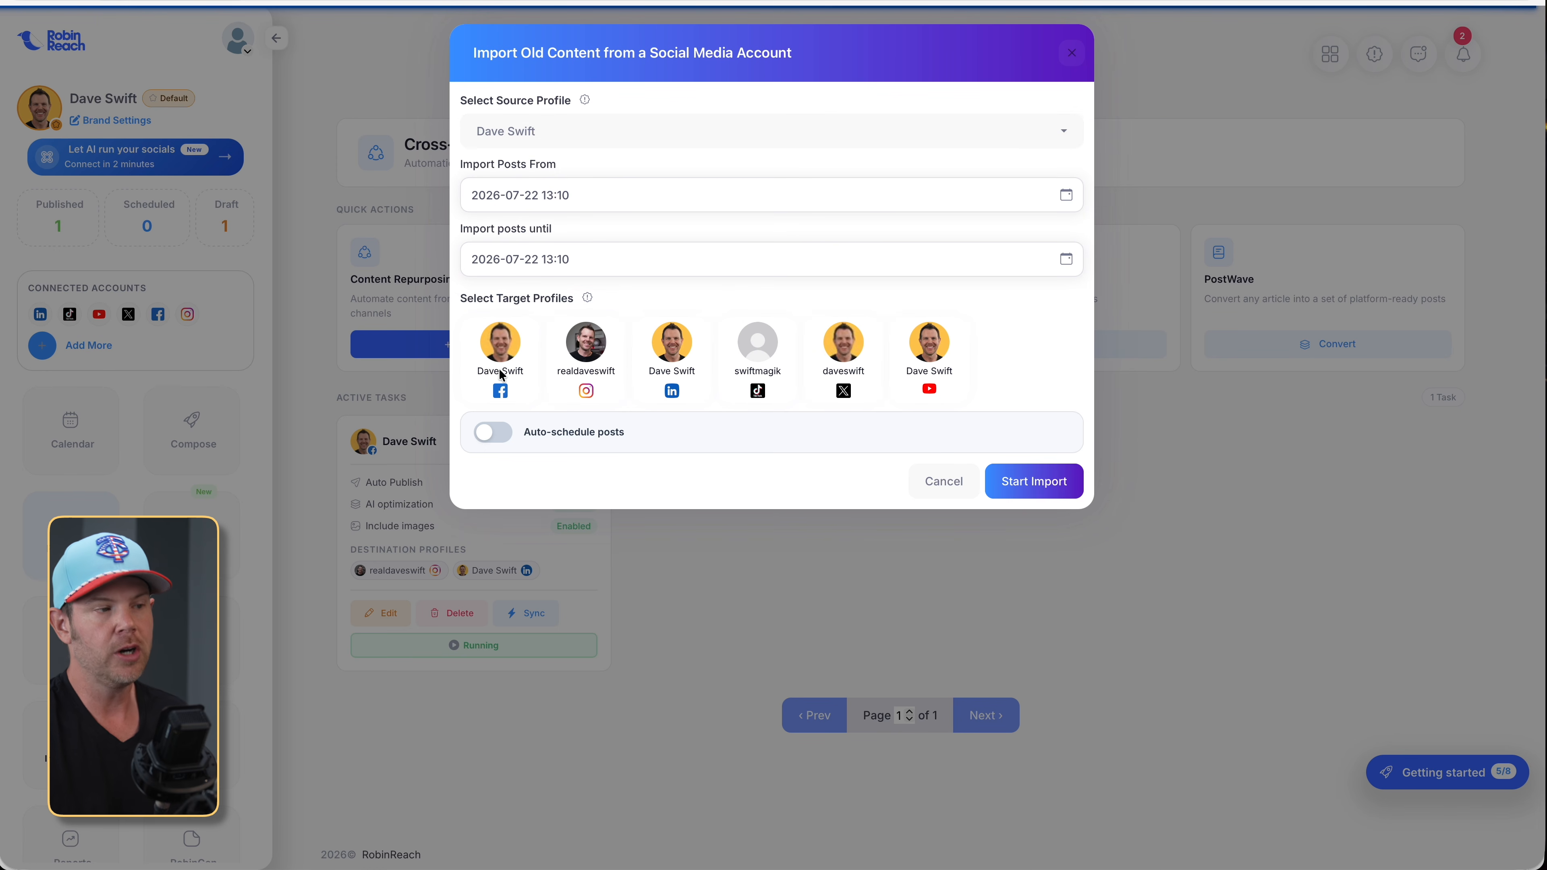
left_click(943, 481)
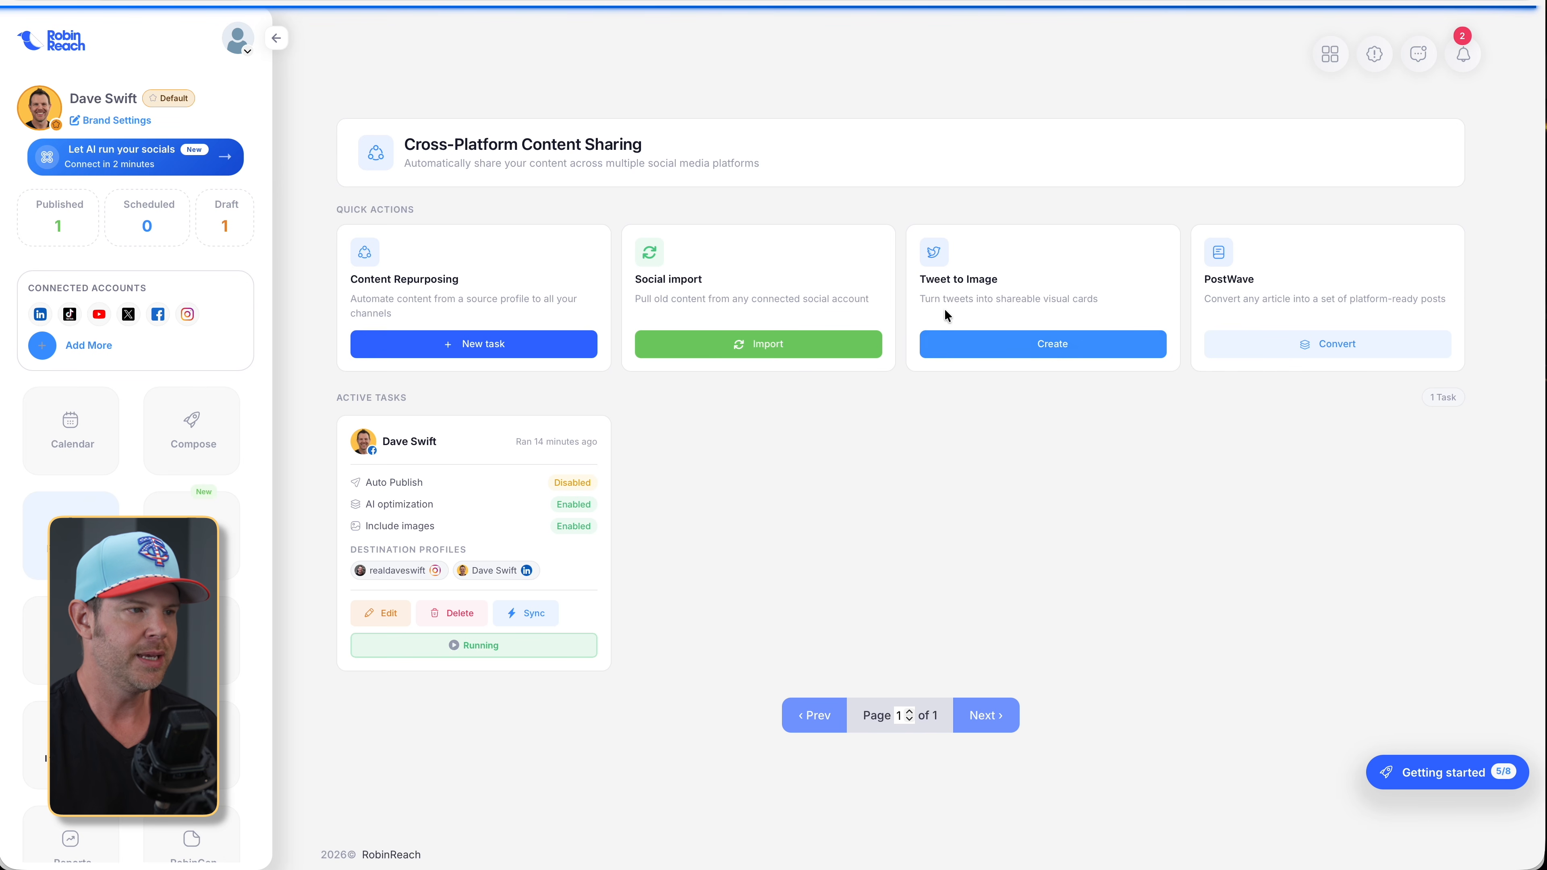
Convert the X post "AI agents need better interfaces than chat boxes" into an image with the Tweet to Image tool.
left_click(1038, 341)
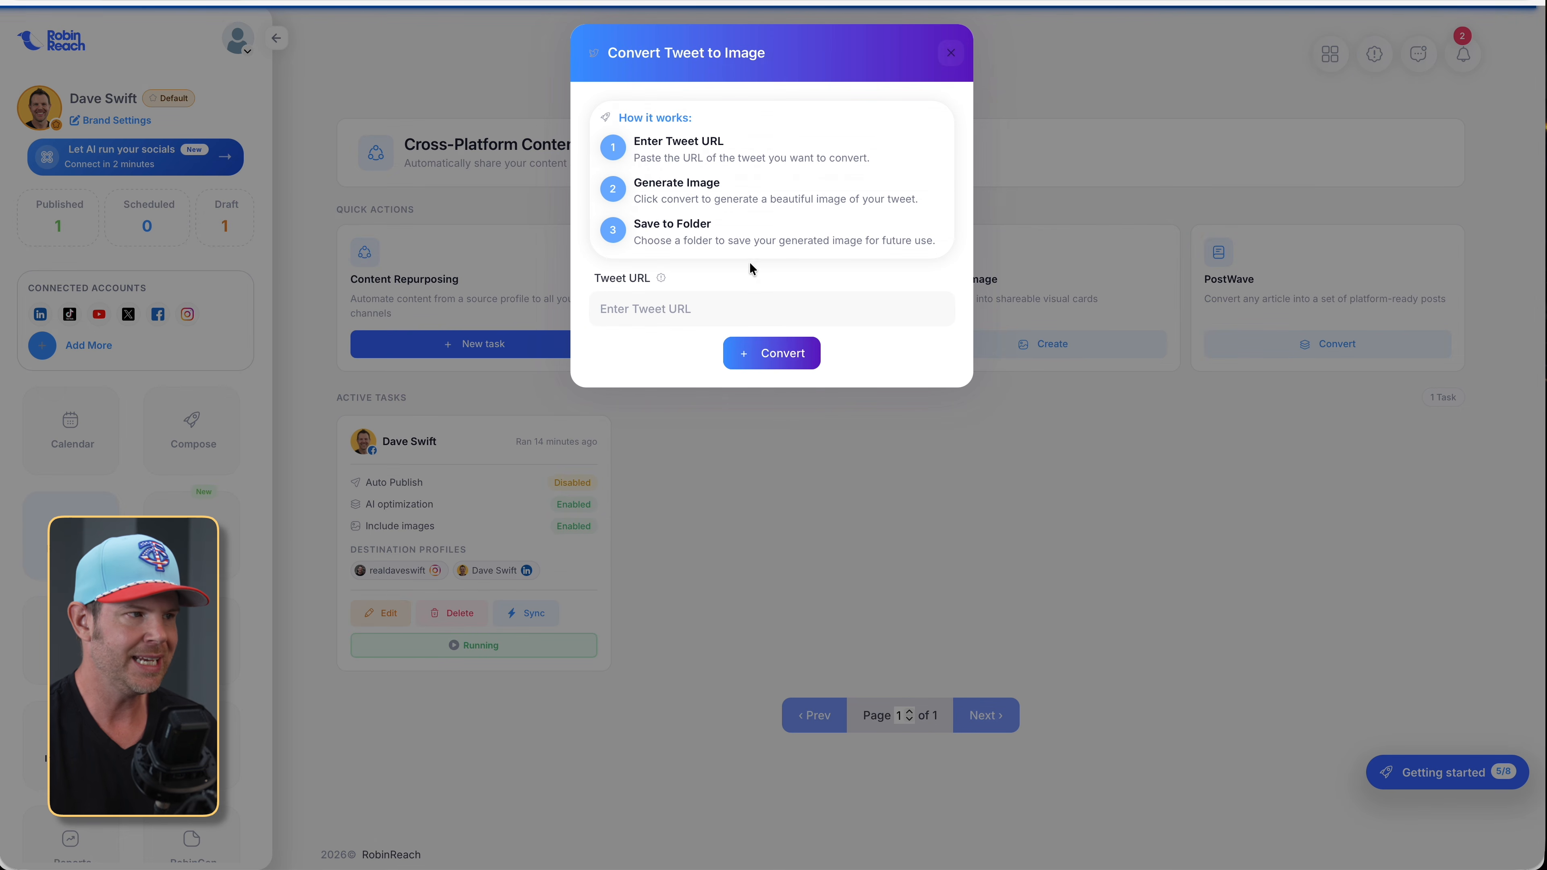
left_click(698, 309)
key("super+v")
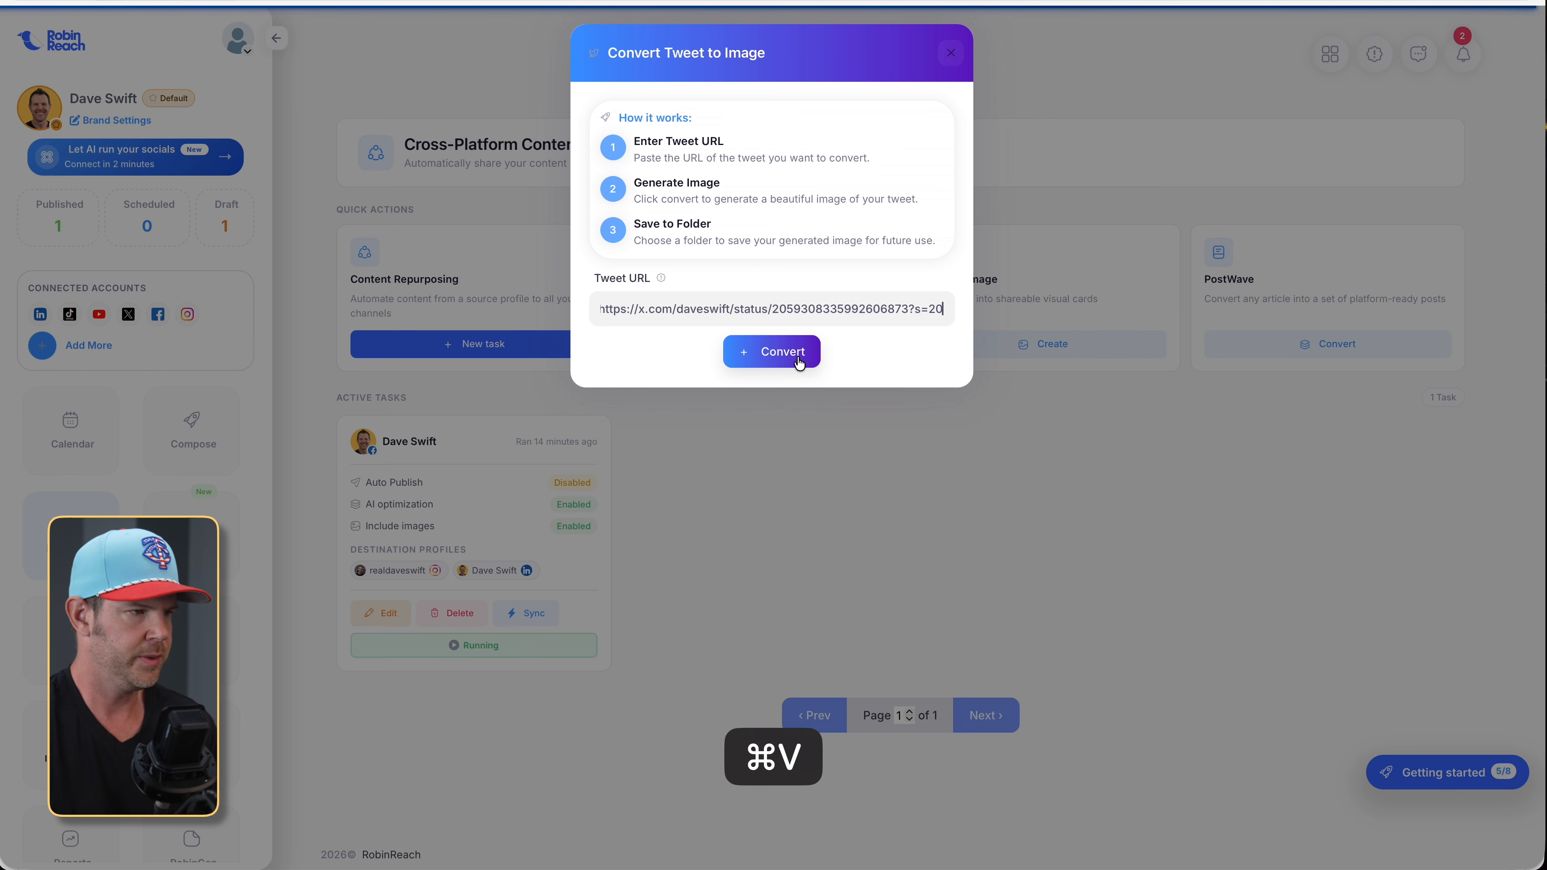
left_click(795, 352)
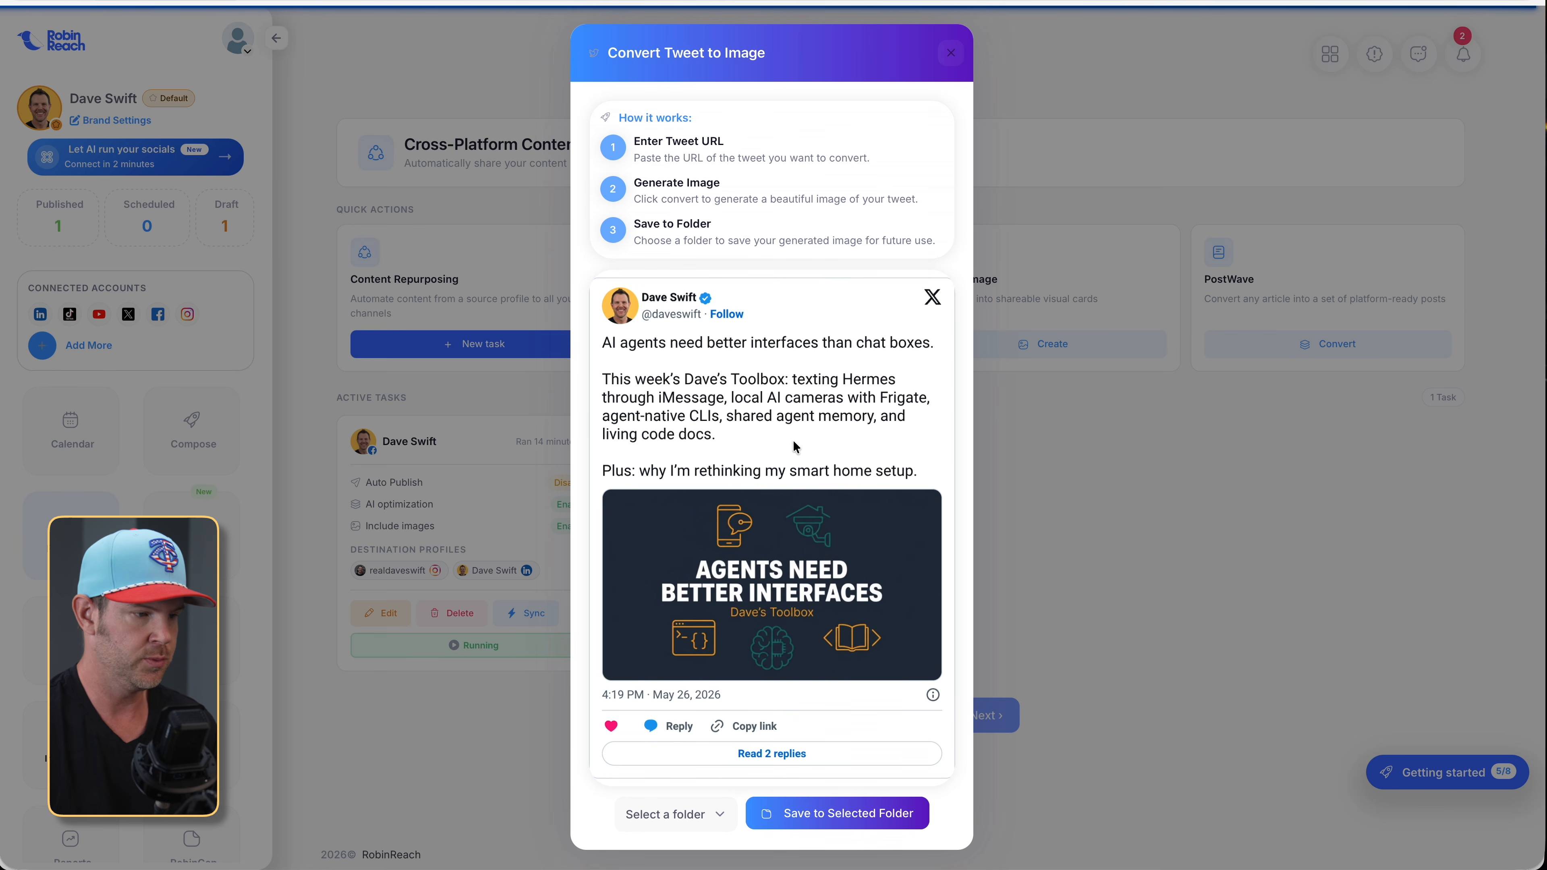
Save the generated tweet image to the Brand Assets folder.
left_click(682, 818)
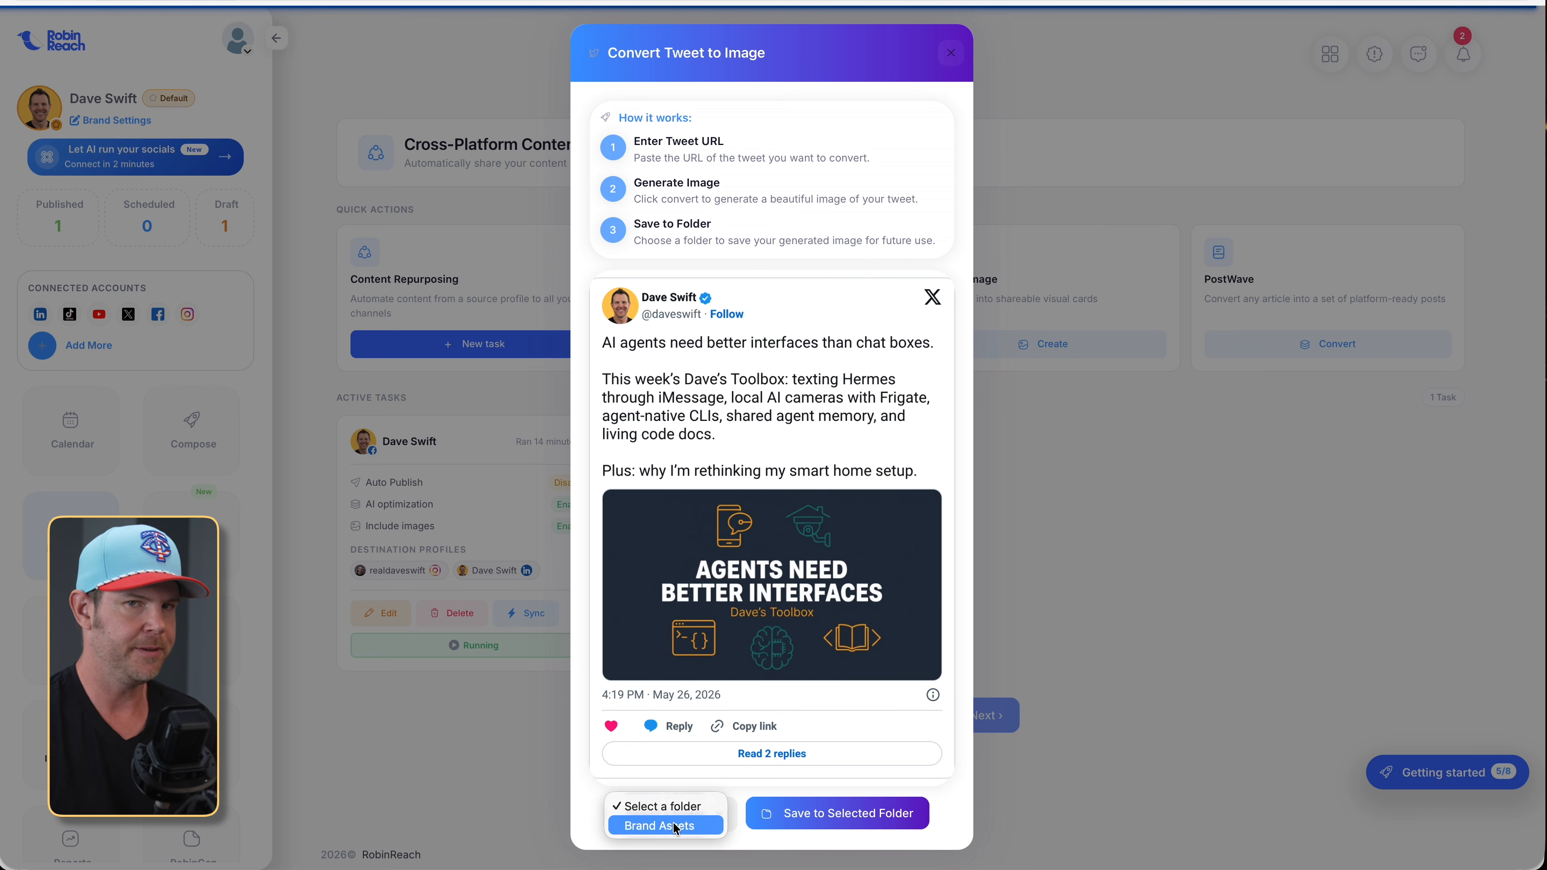
left_click(686, 826)
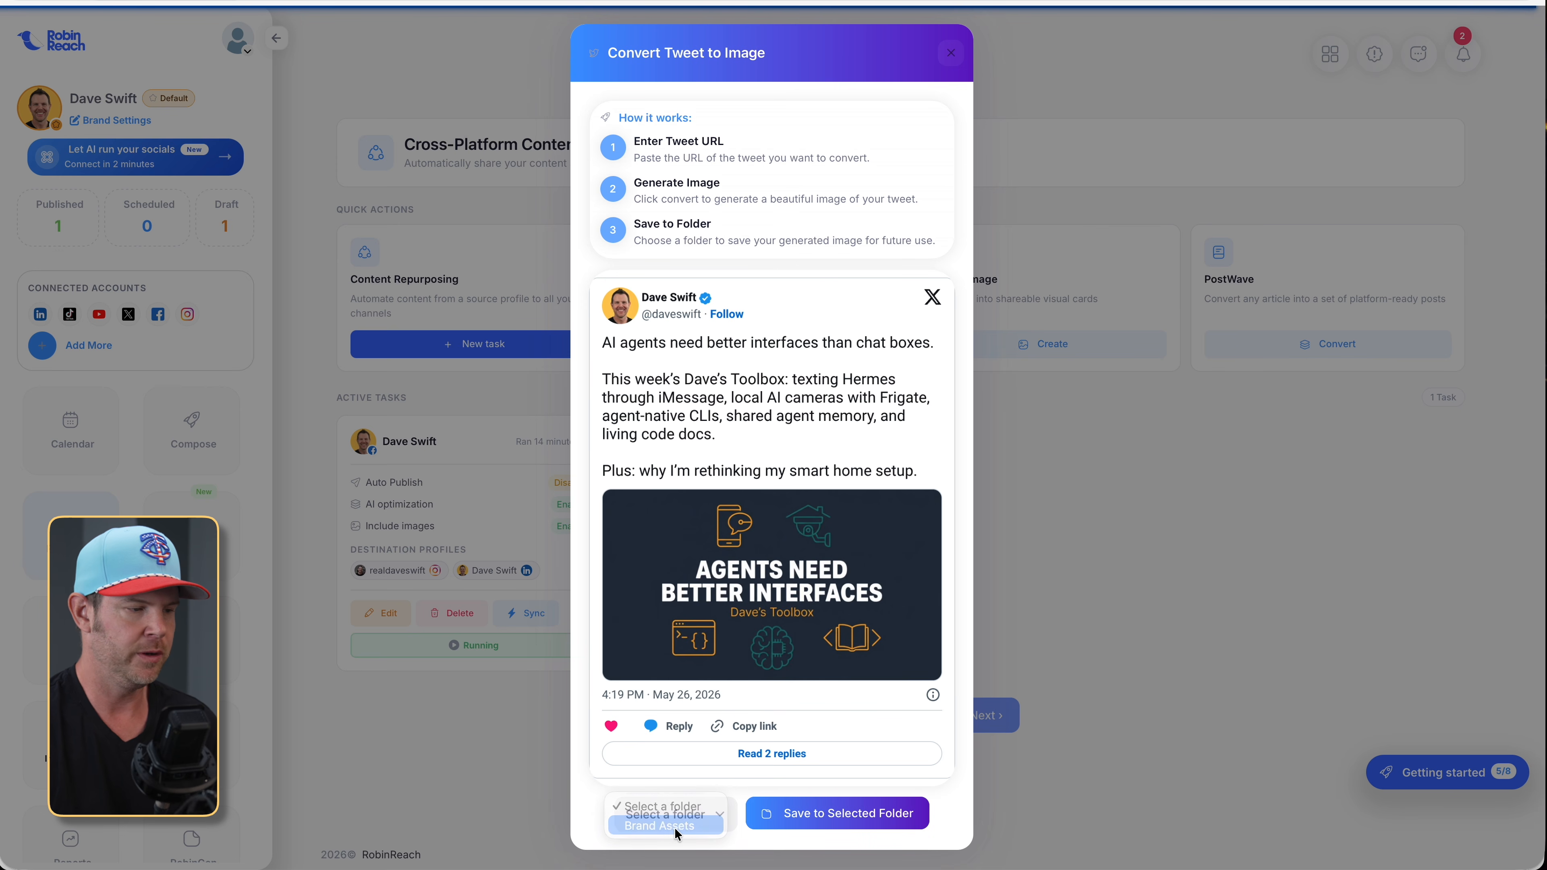
left_click(835, 817)
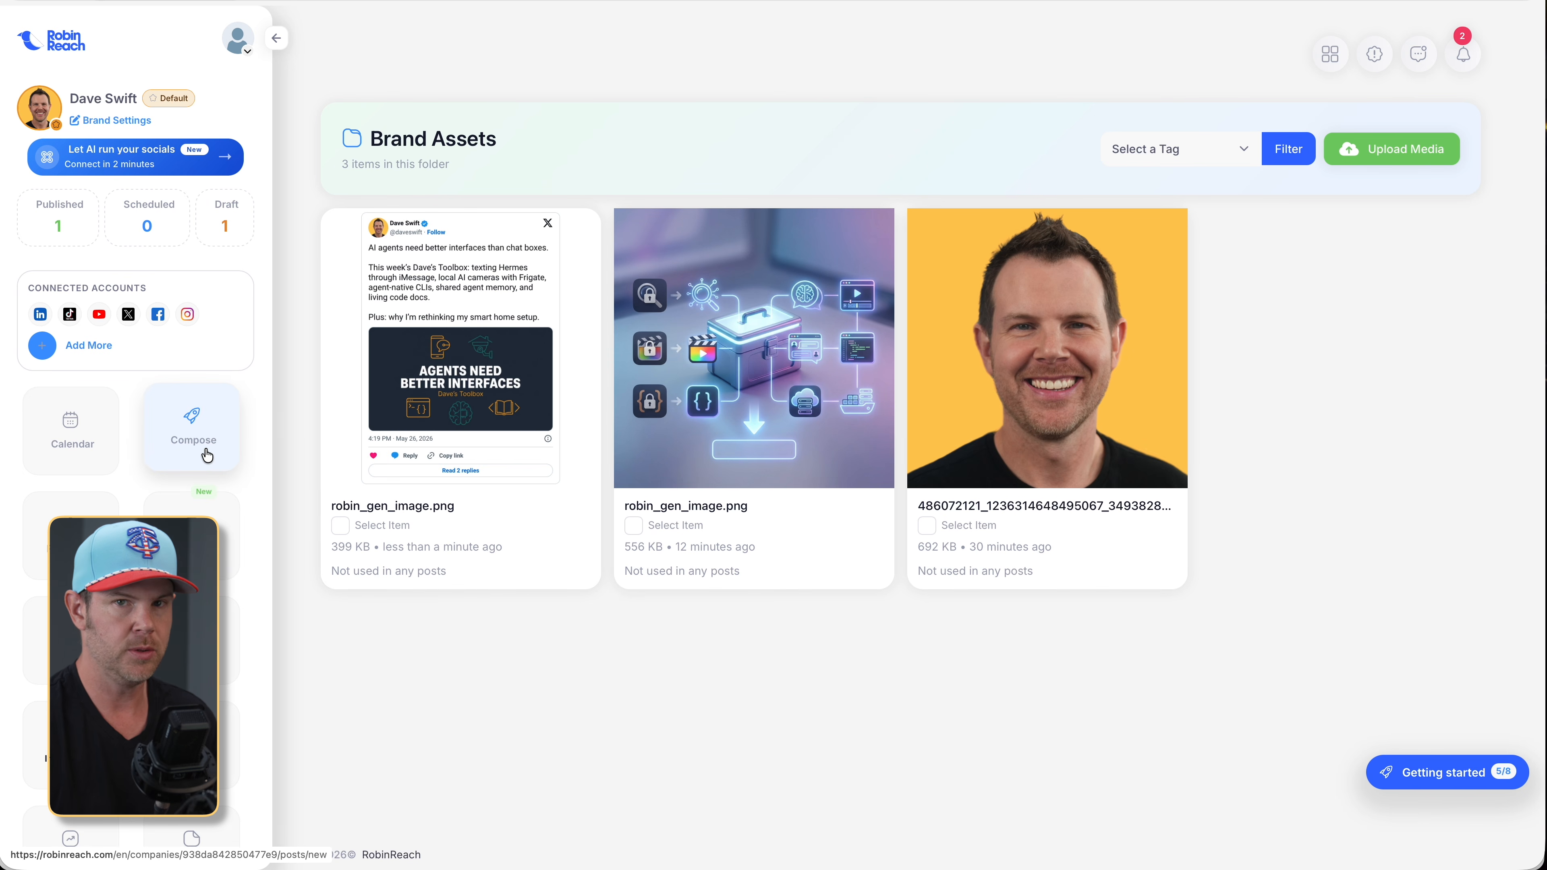
left_click(50, 515)
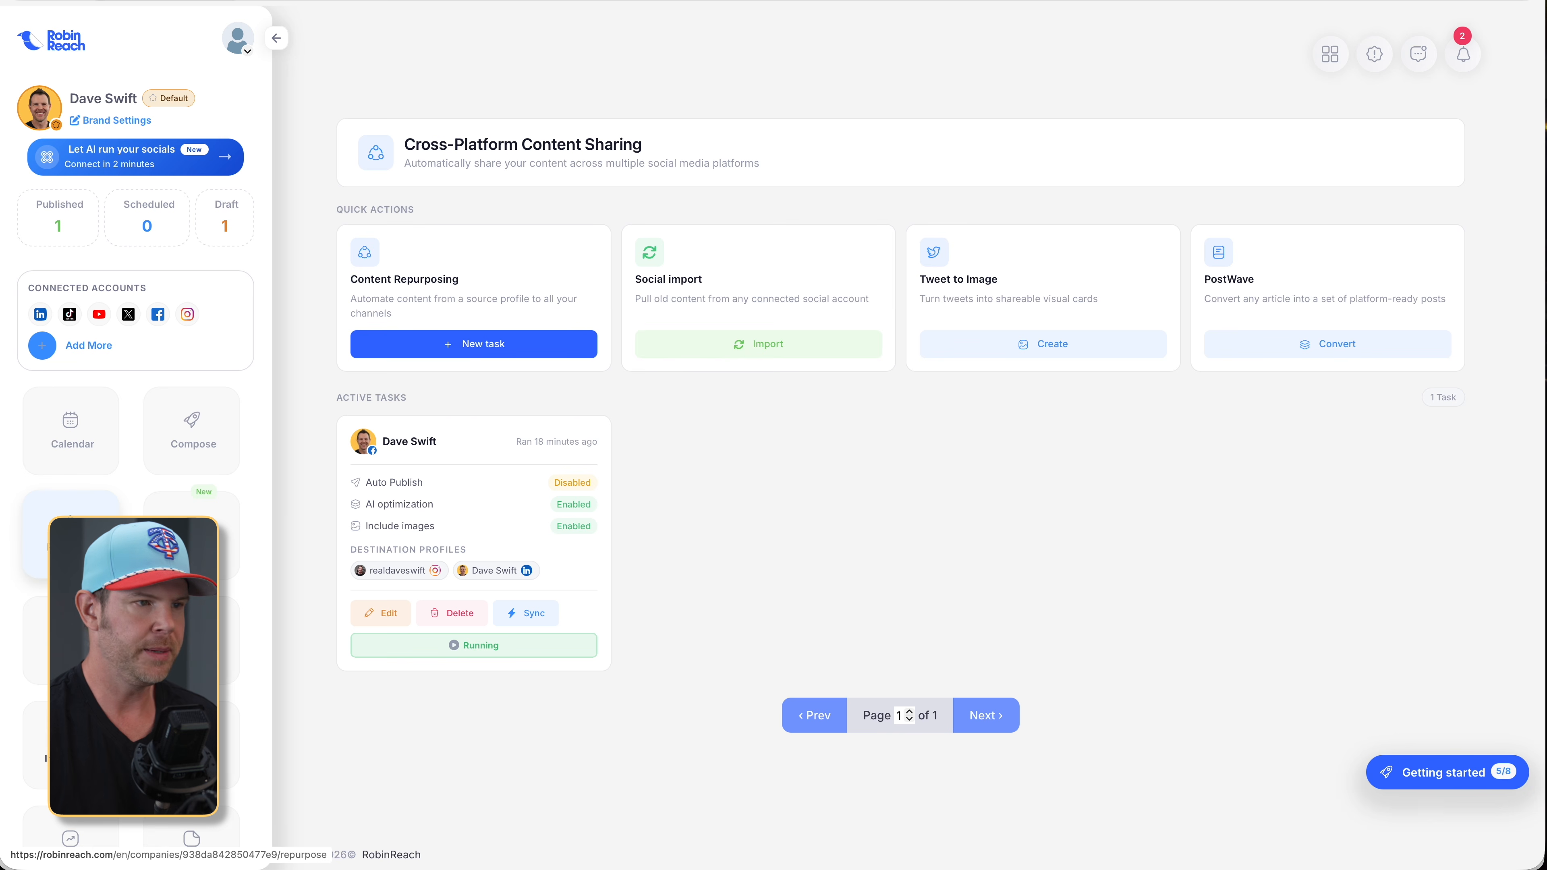
left_click(1325, 347)
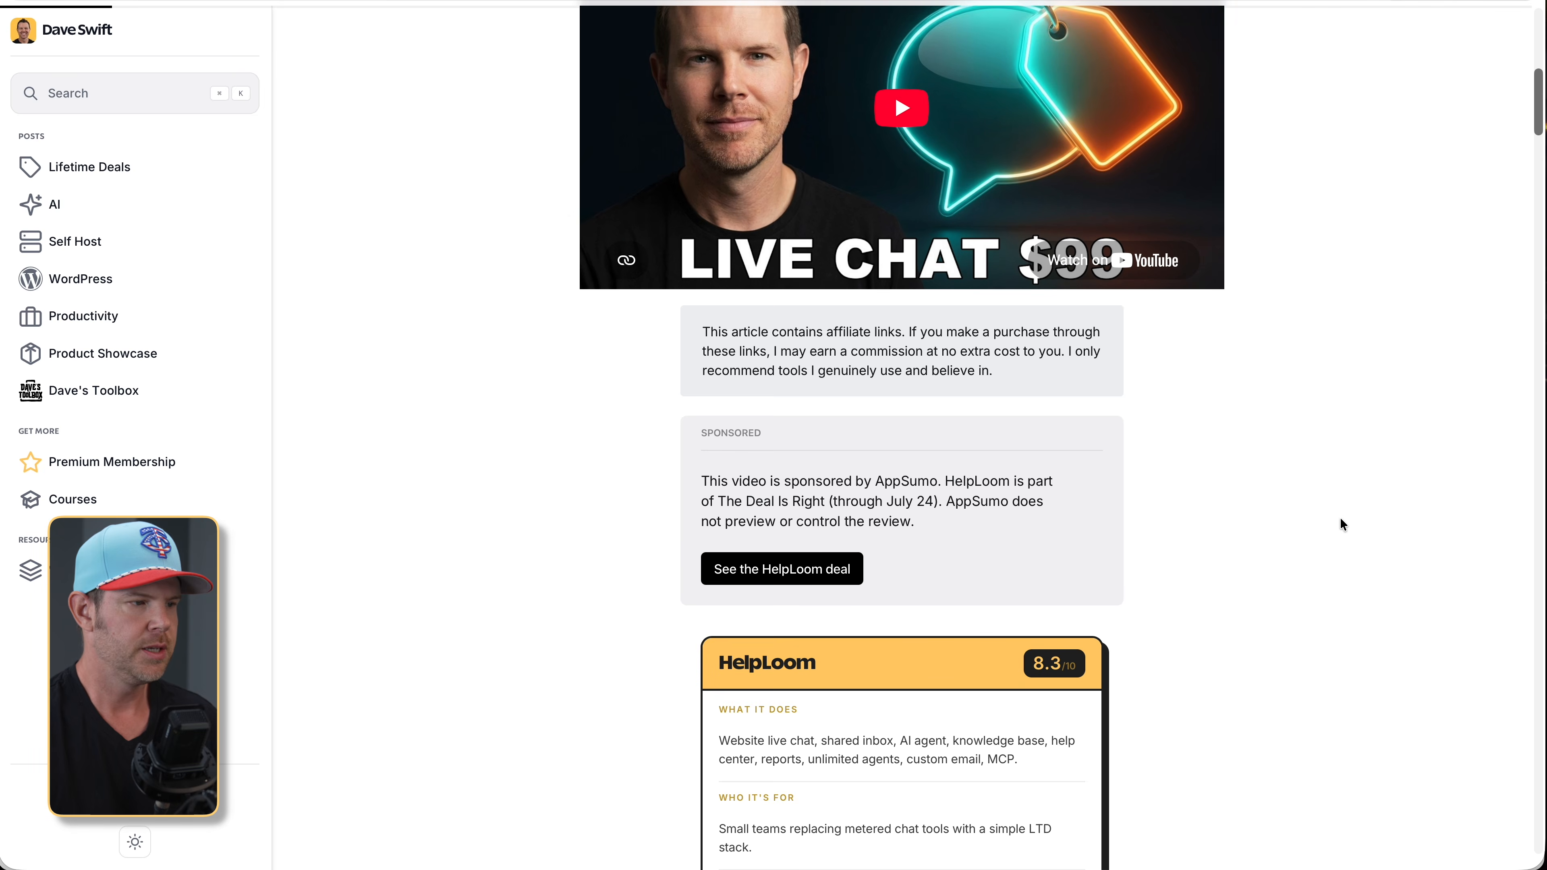
scroll(1343, 524, "down", 9)
scroll(1341, 520, "down", 15)
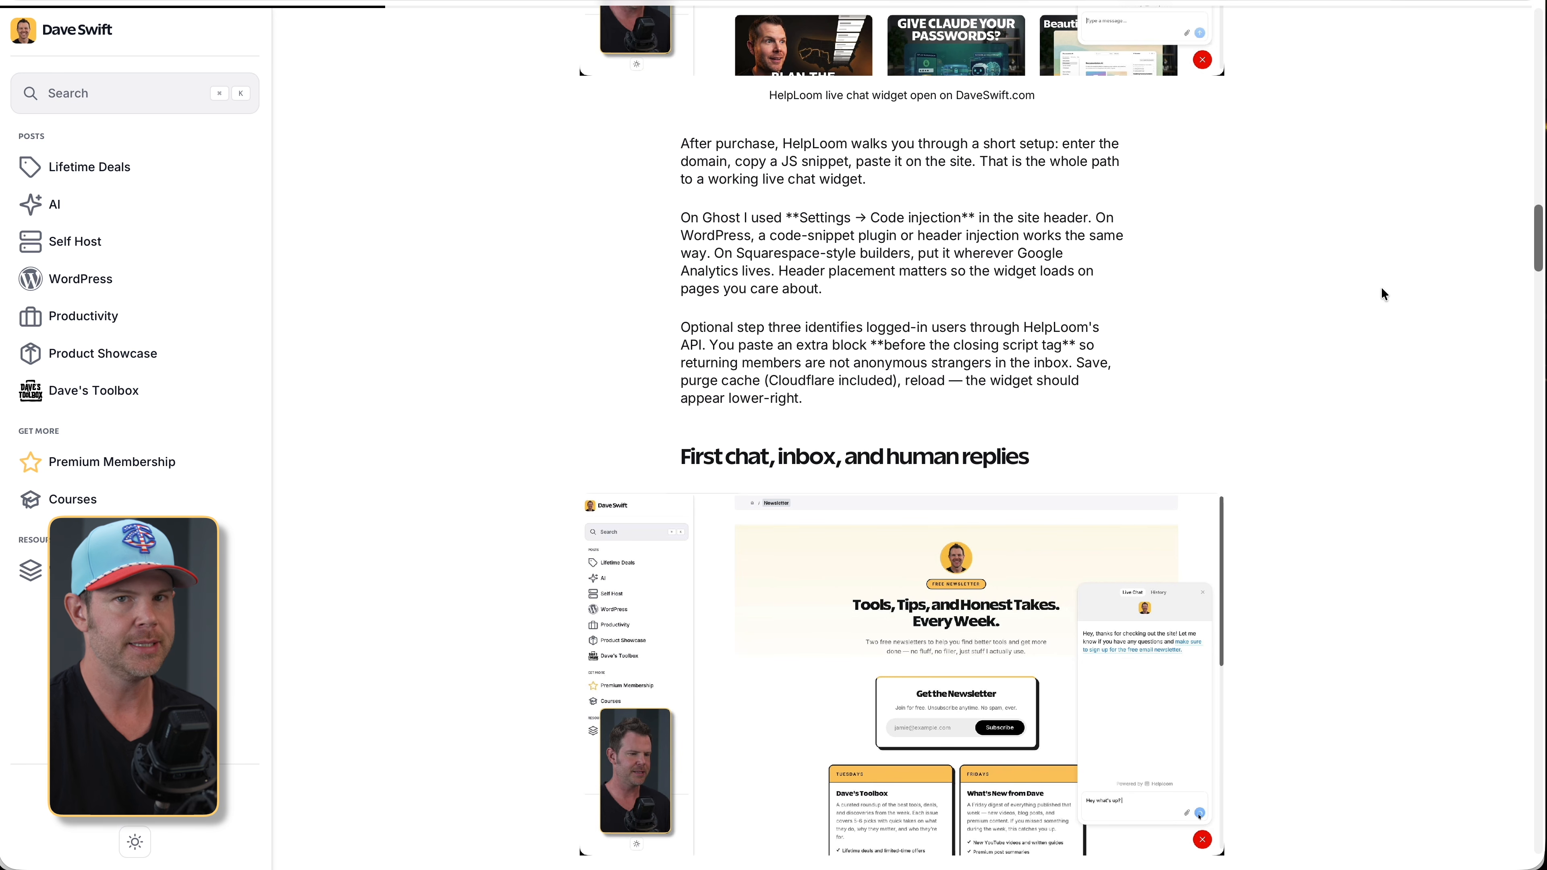
type("https://daveswift.com/helploom/")
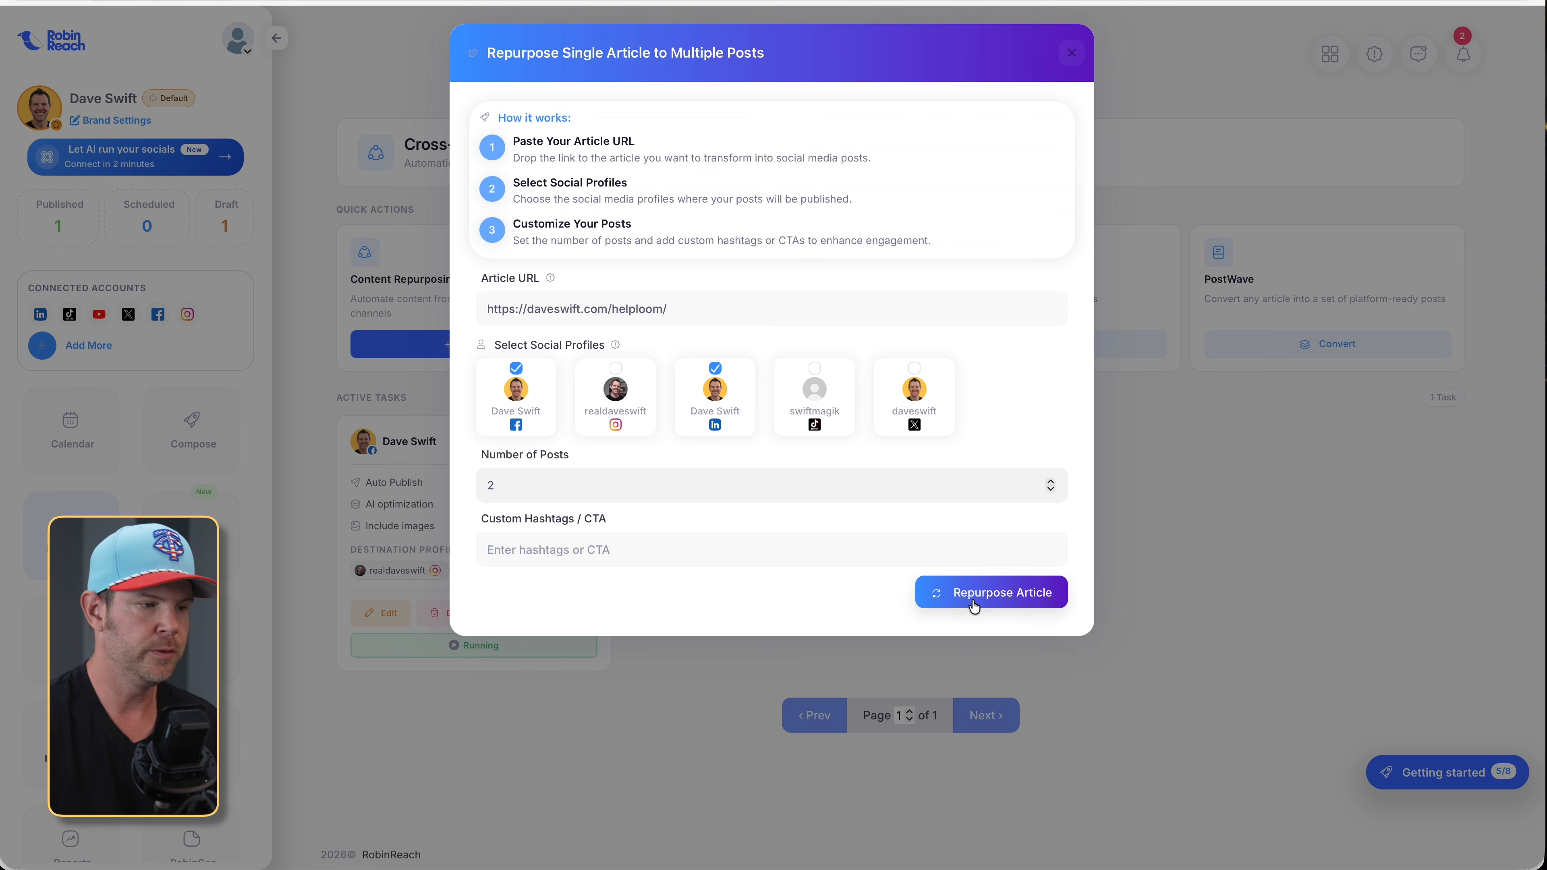
left_click(1004, 598)
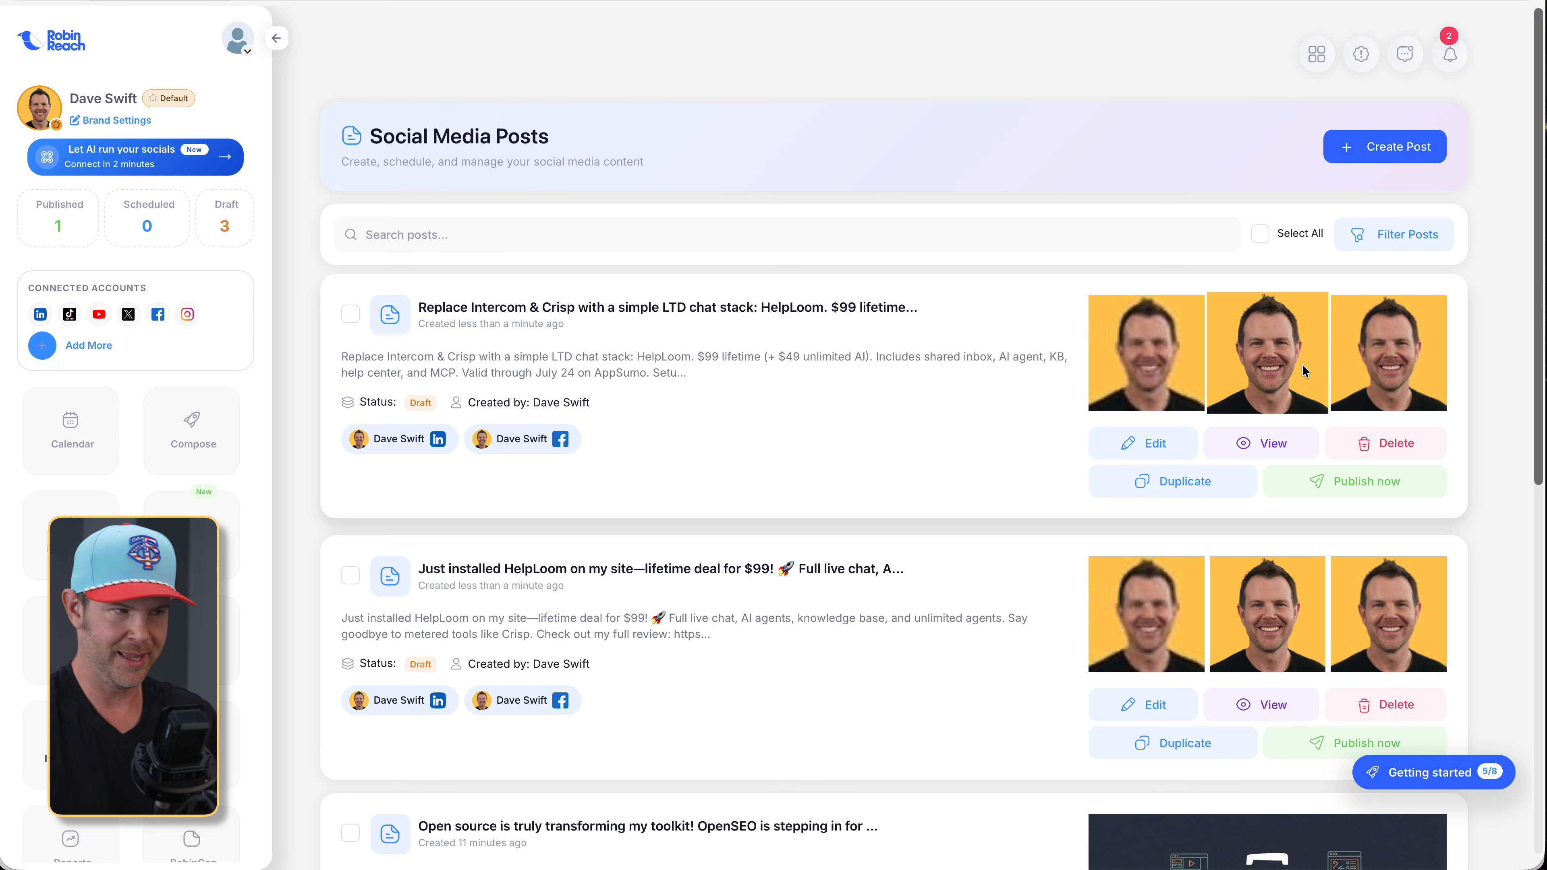
left_click(1174, 441)
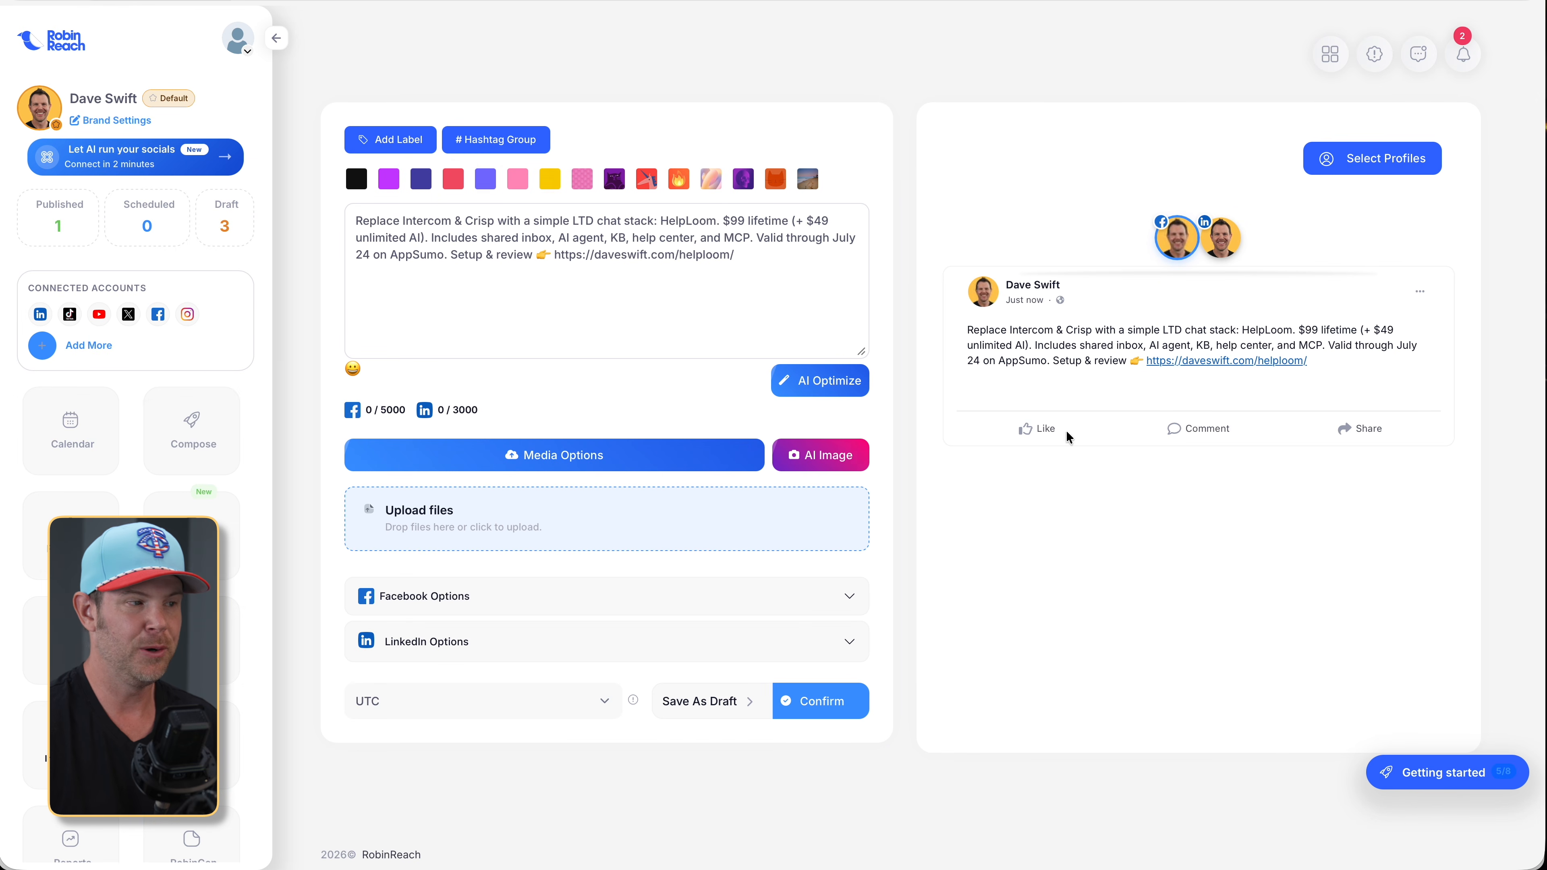
left_click_drag(764, 267, 550, 260)
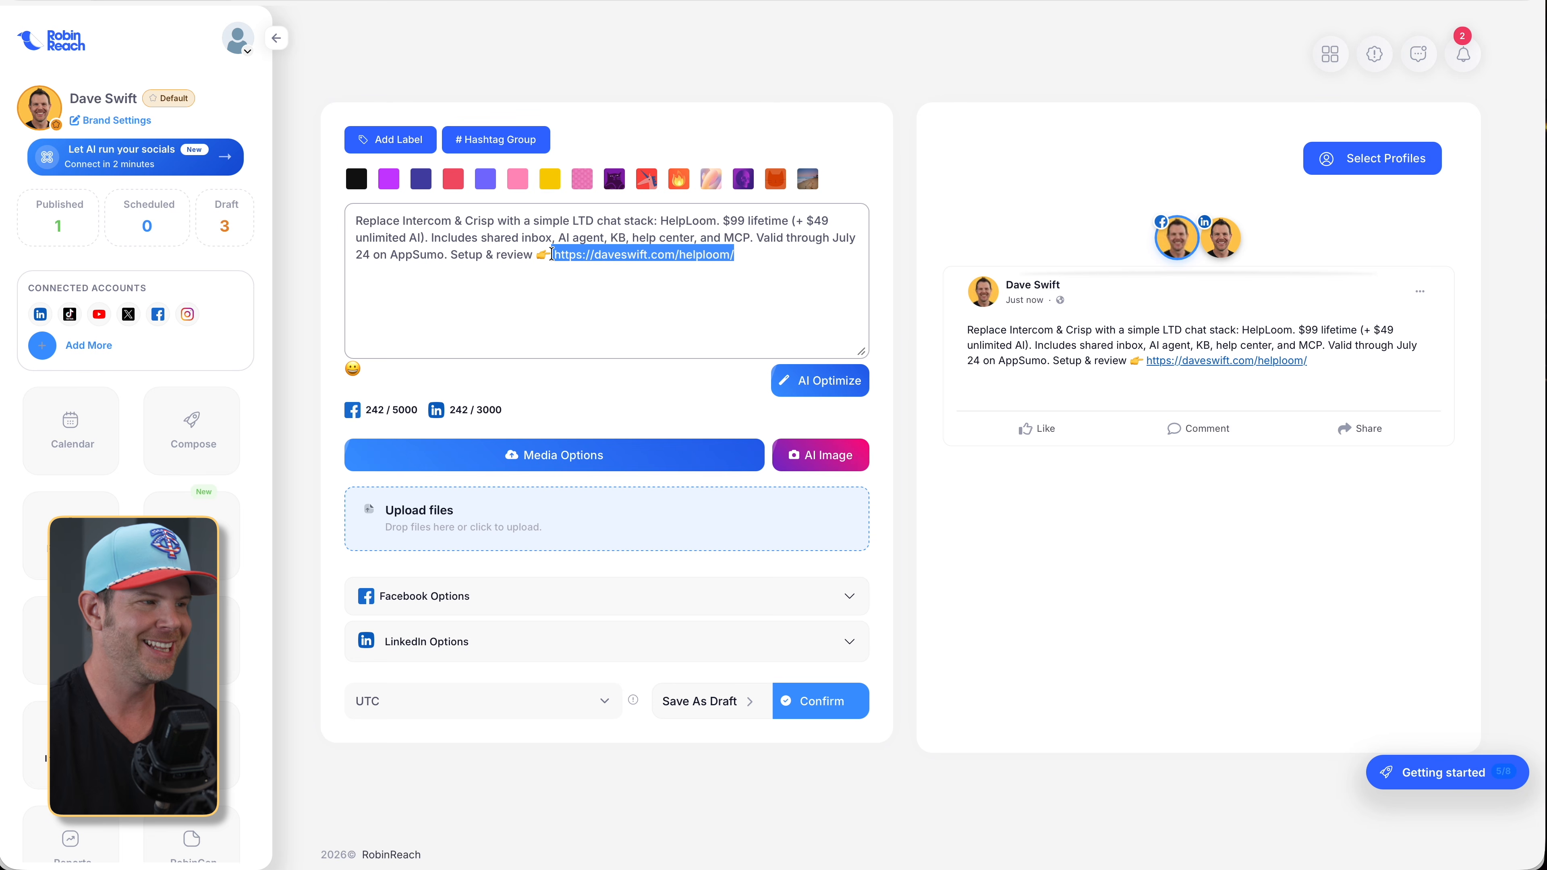
key("super+x")
key("super+v")
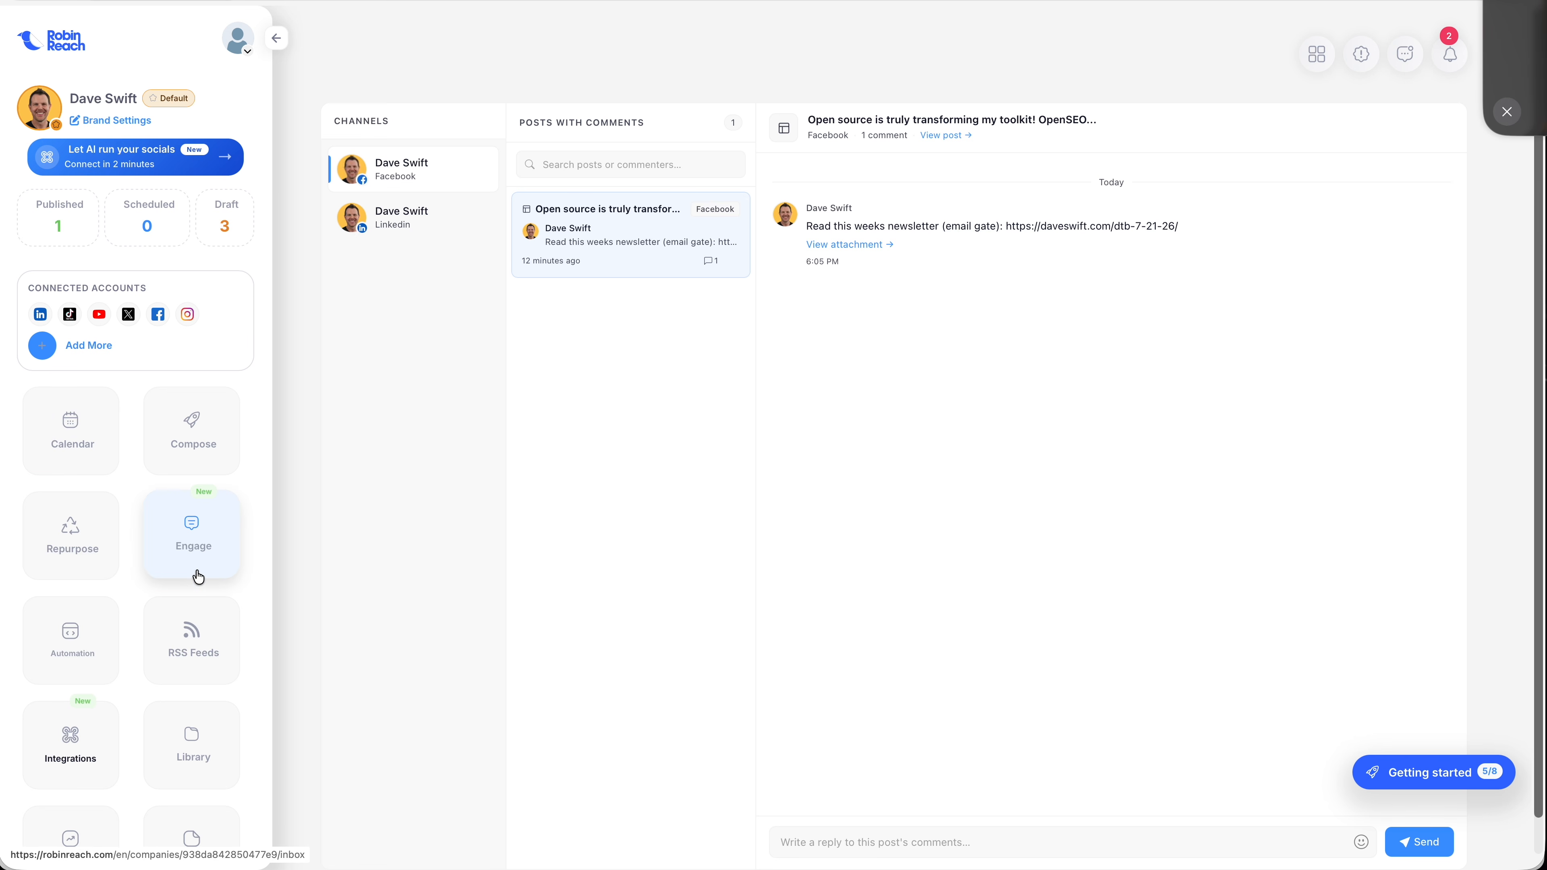
Go from the automation options to the existing RSS feeds and open the setup for a new feed.
left_click(110, 637)
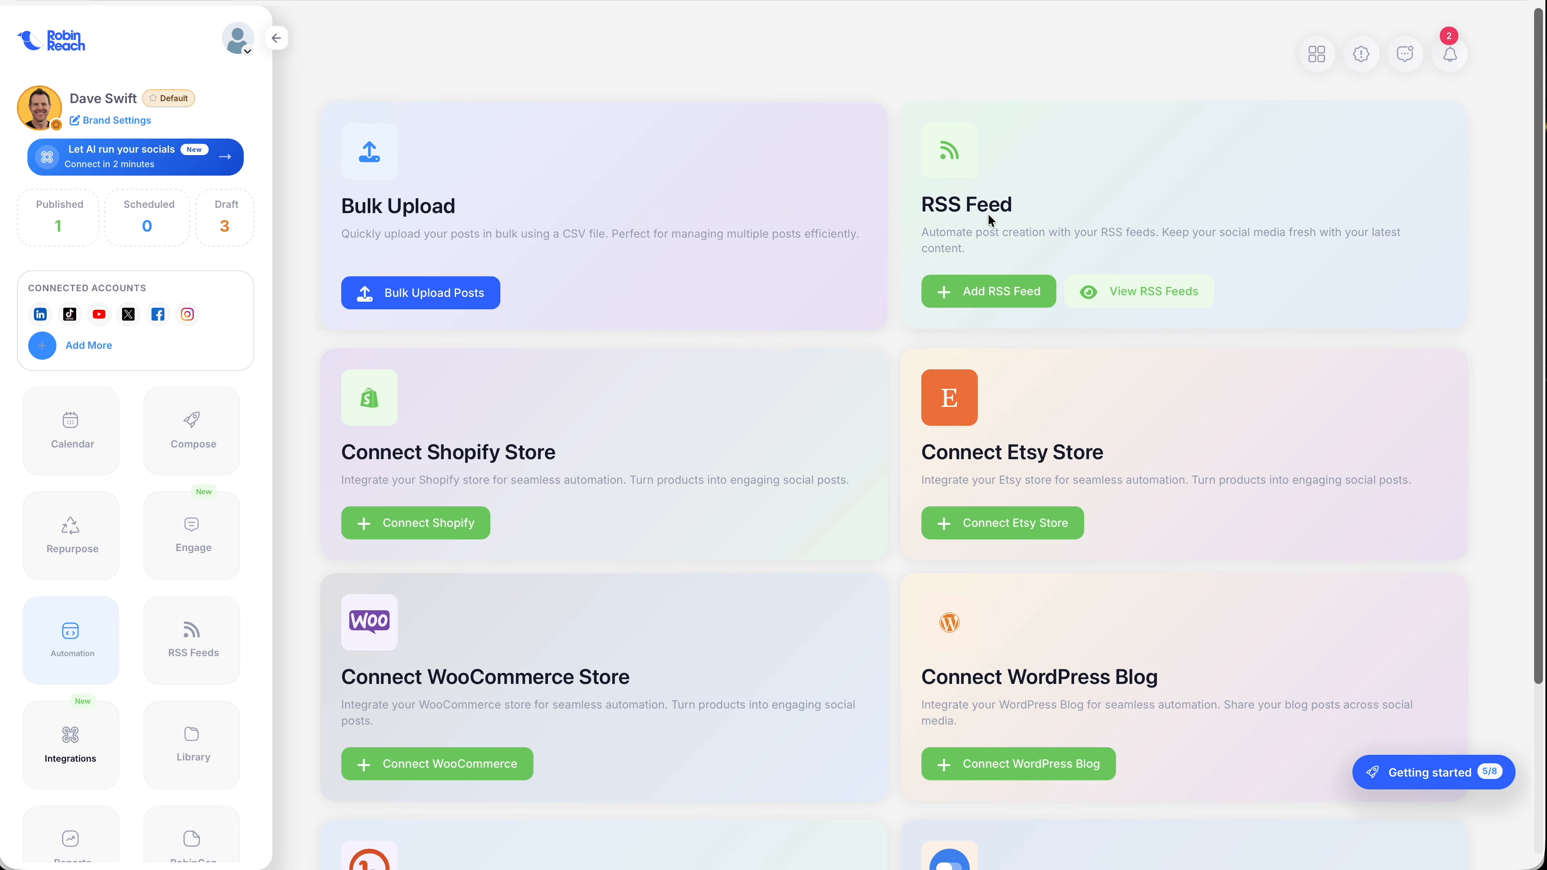
left_click(1154, 293)
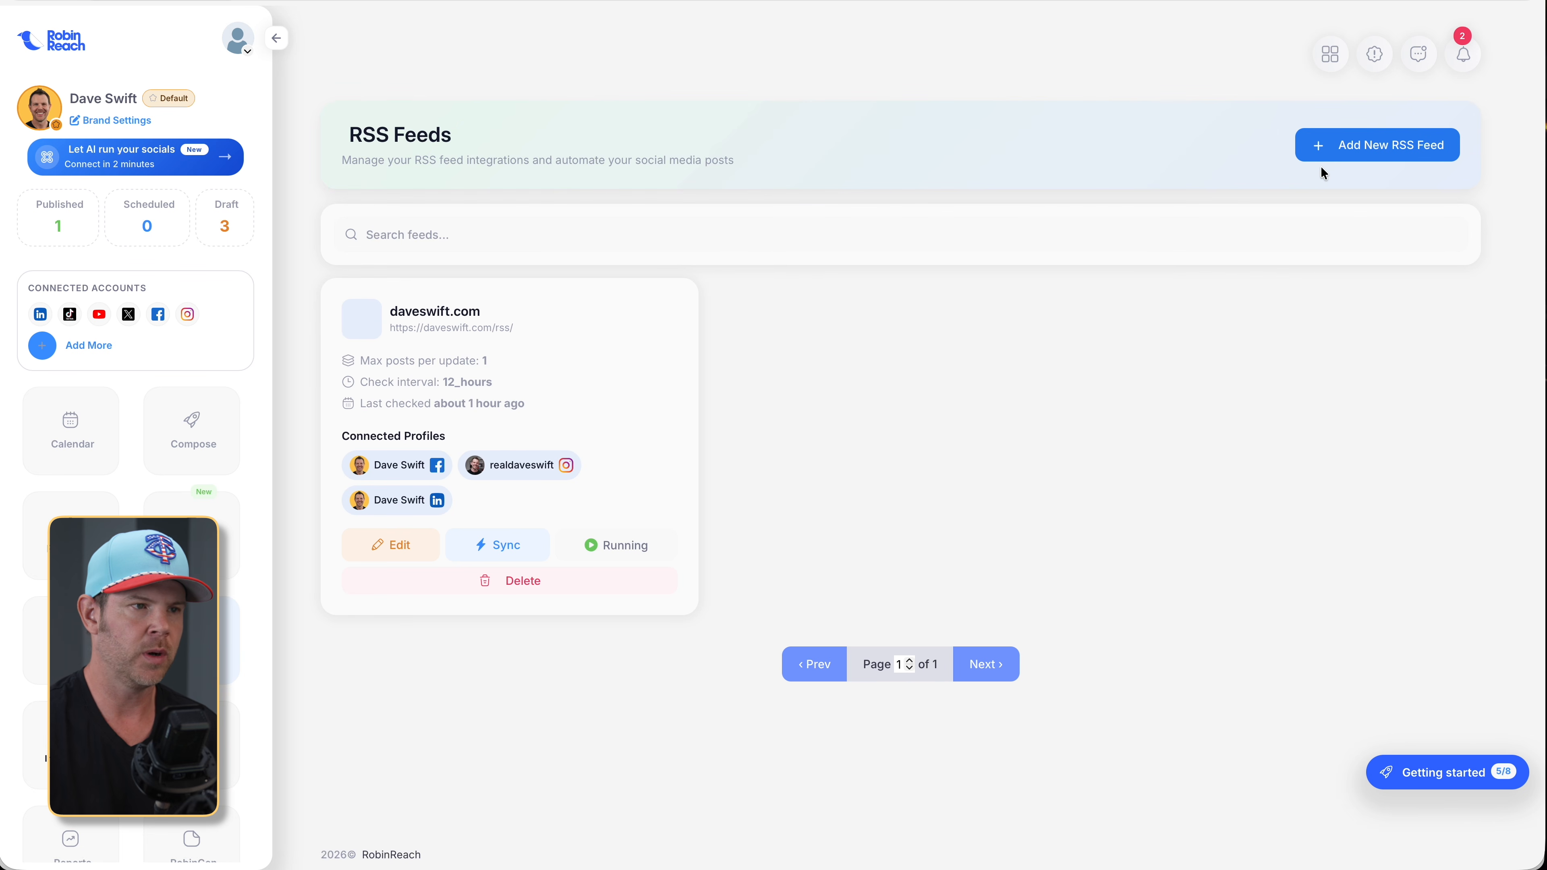
left_click(1331, 152)
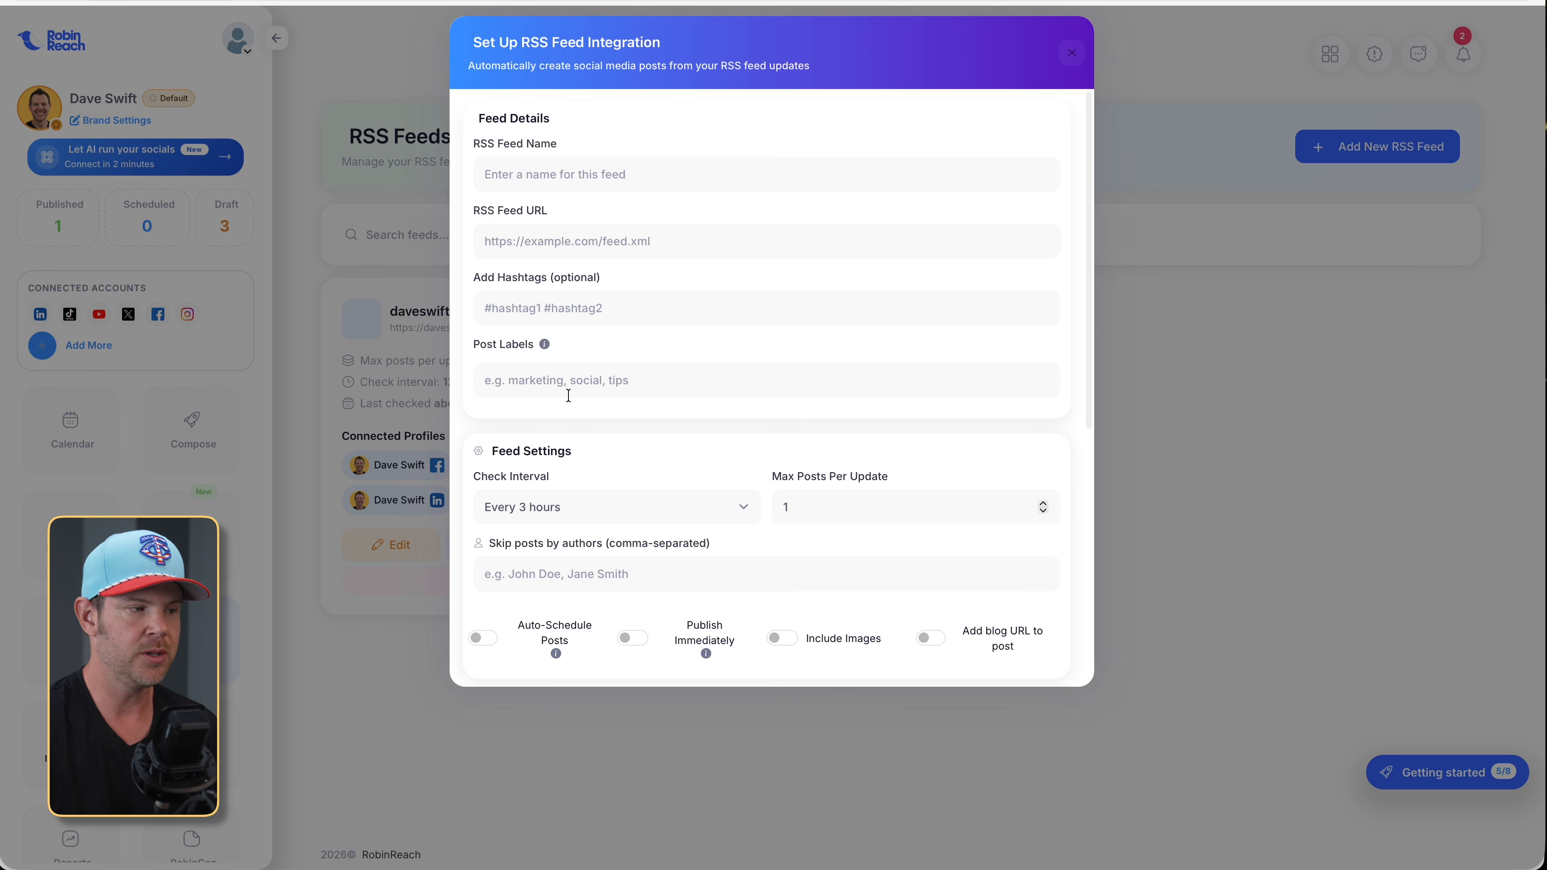
Review the RSS feed settings, publishing schedule and social profile choices, and look through the draft posts in the posts list.
scroll(713, 542, "down", 3)
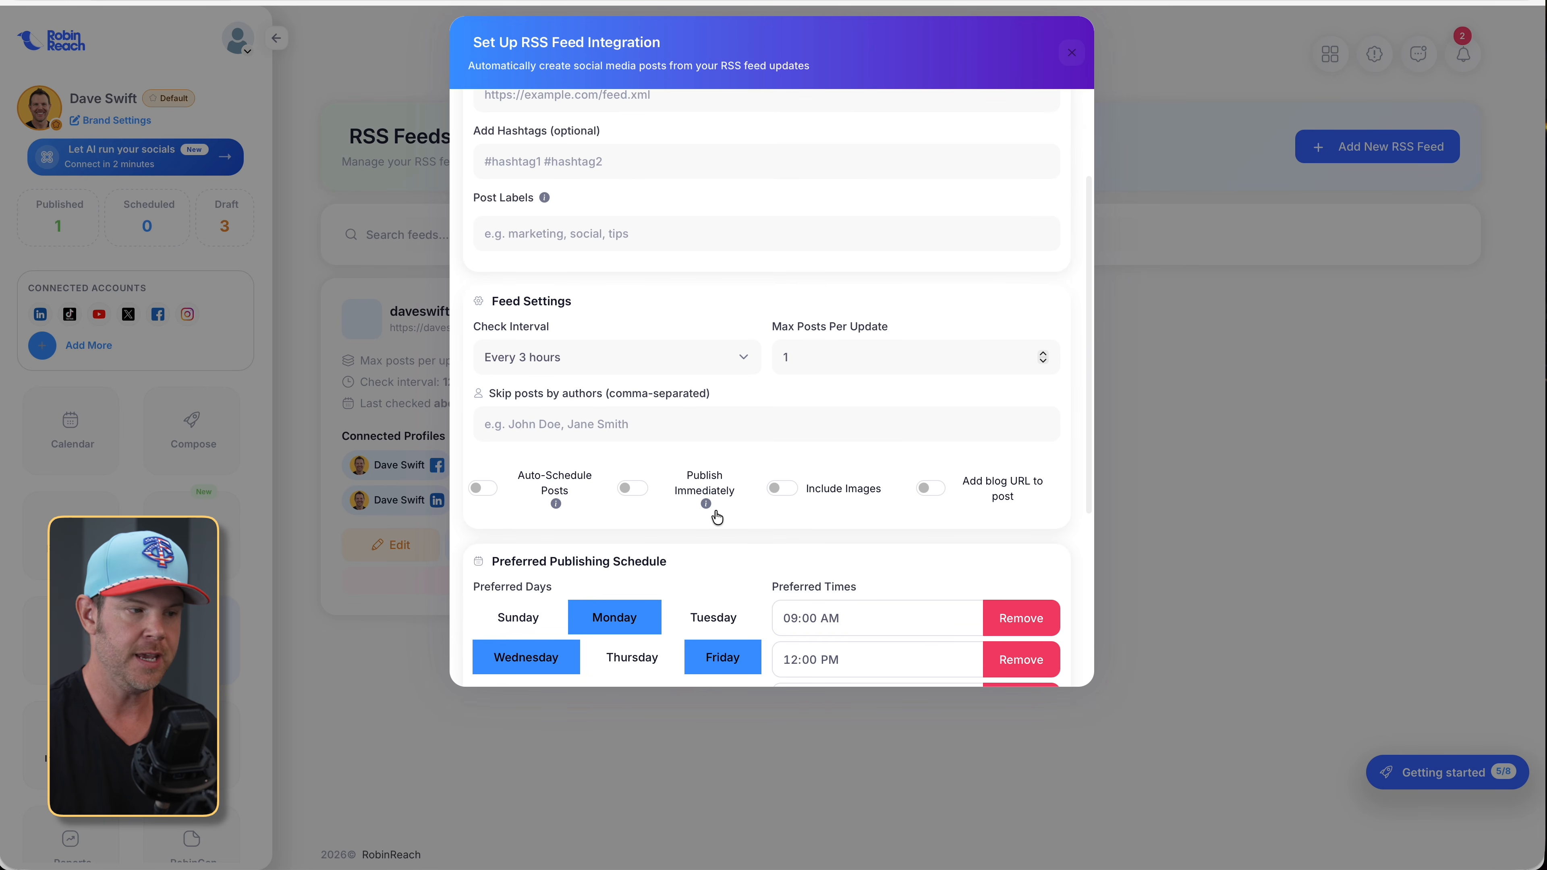
scroll(716, 518, "down", 3)
scroll(719, 530, "down", 3)
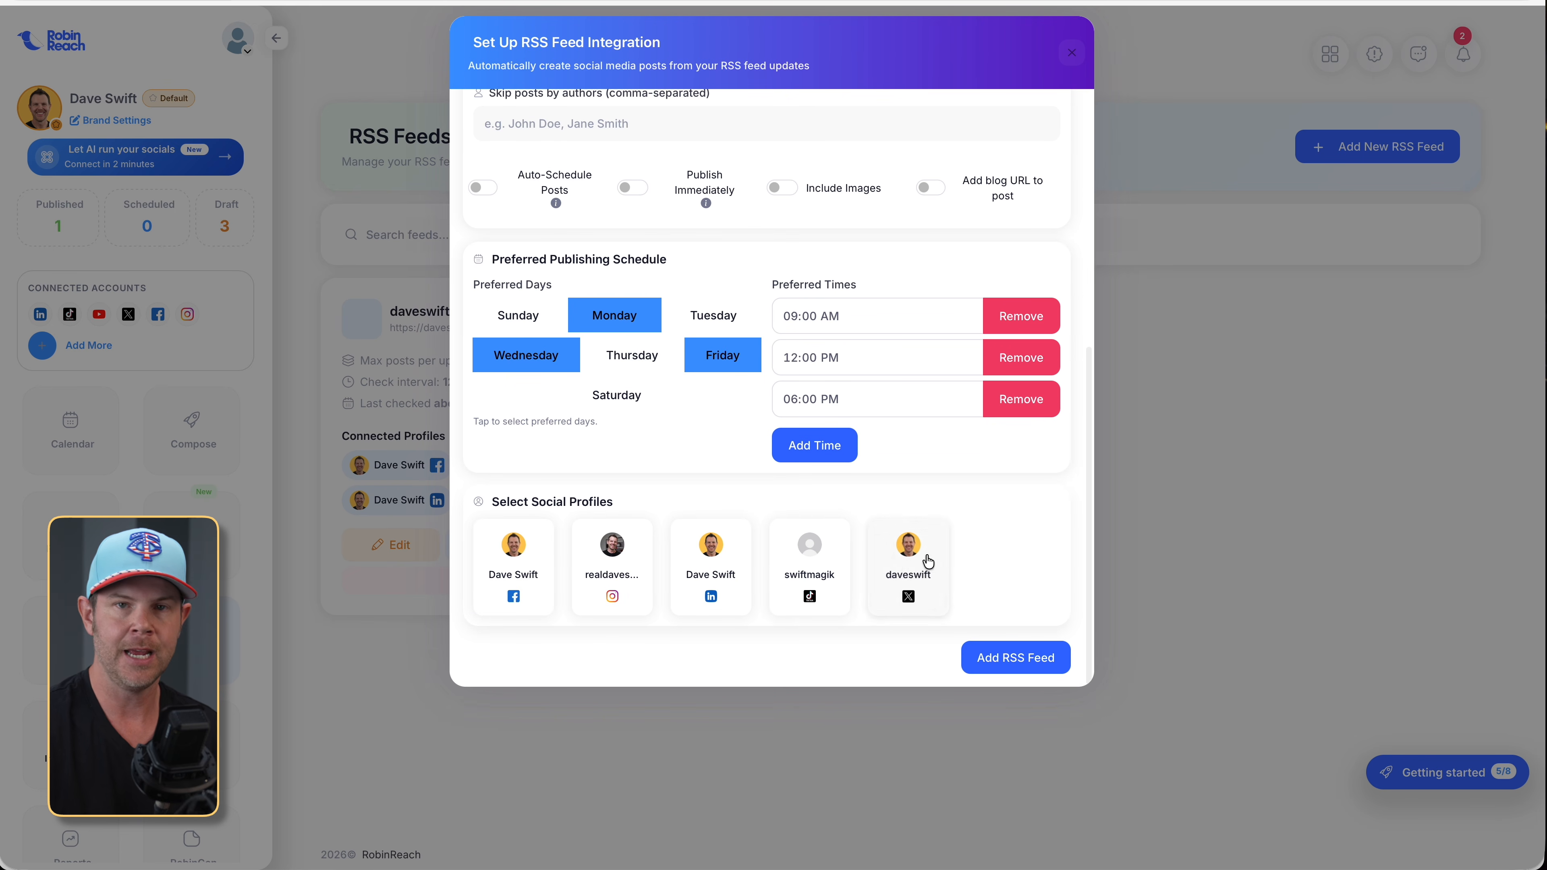
scroll(866, 306, "up", 3)
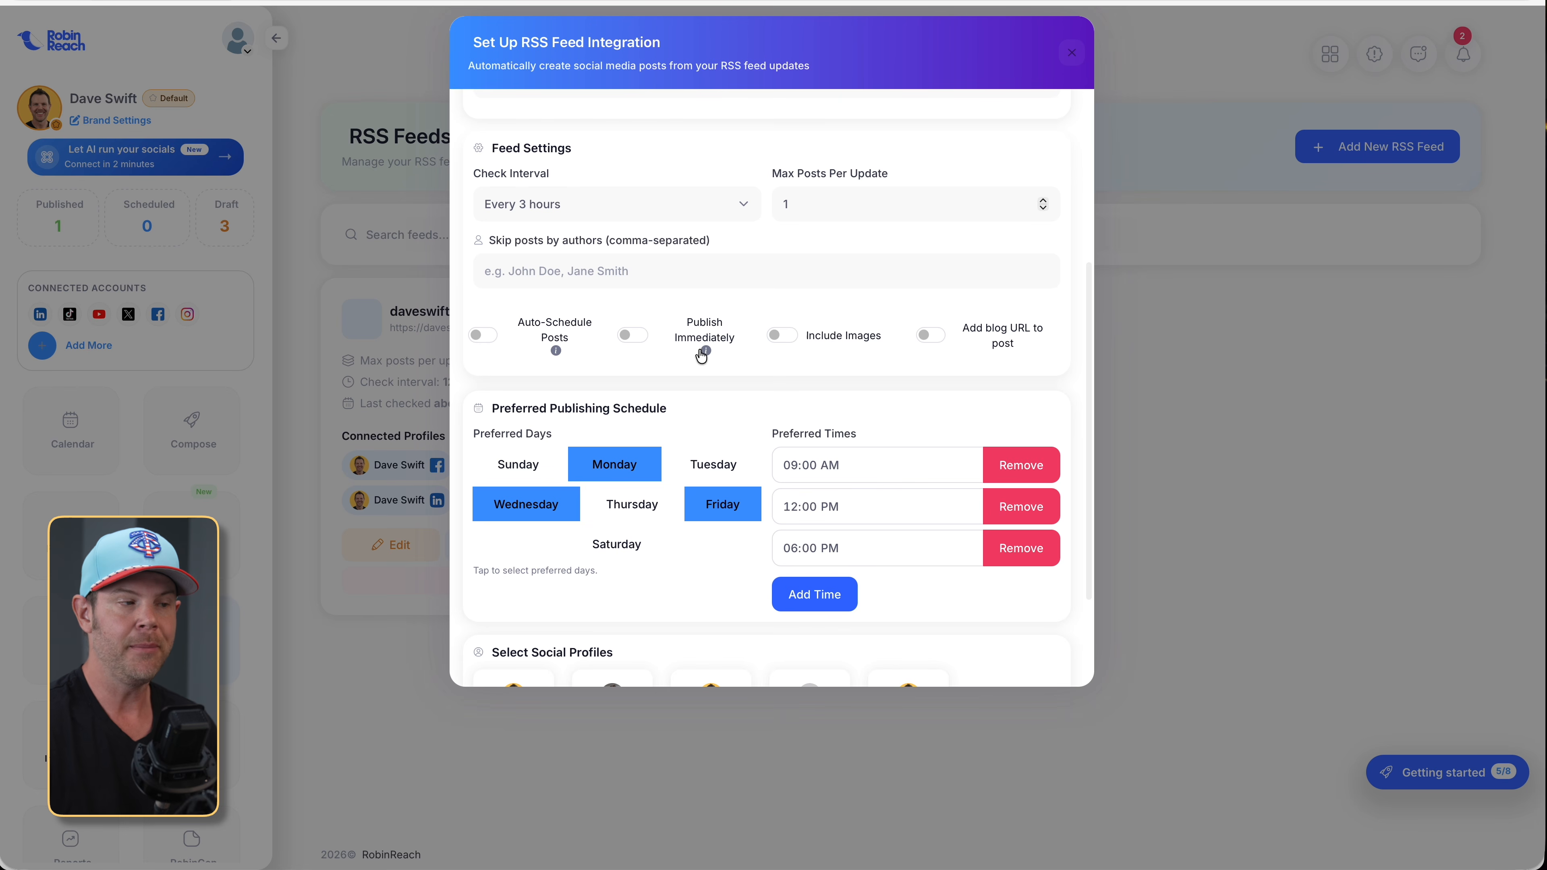
mouse_move(707, 352)
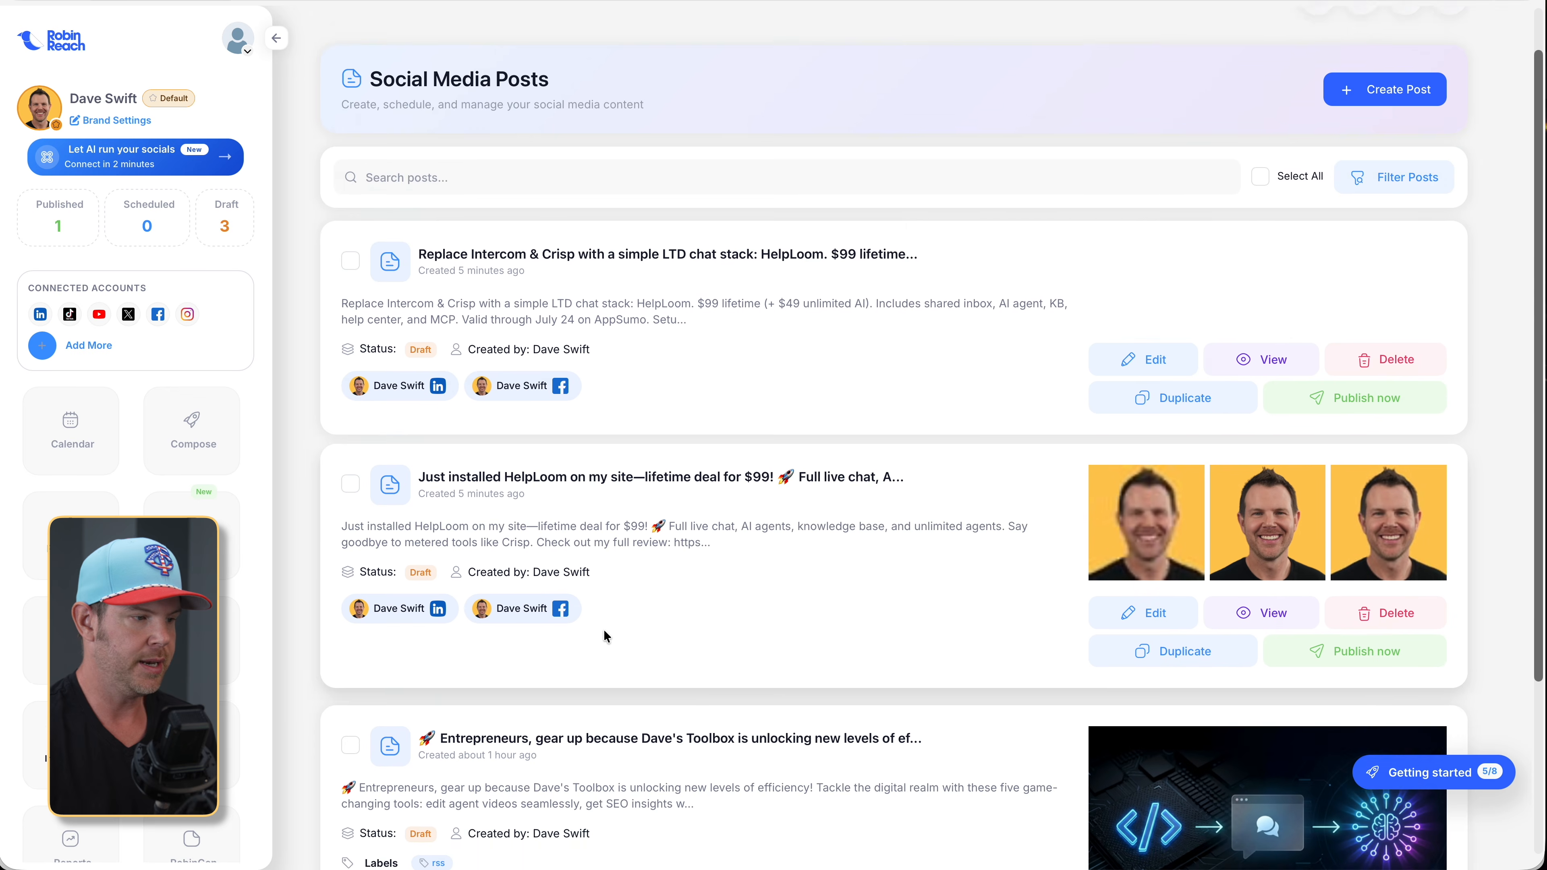
scroll(603, 628, "down", 5)
left_click(525, 499)
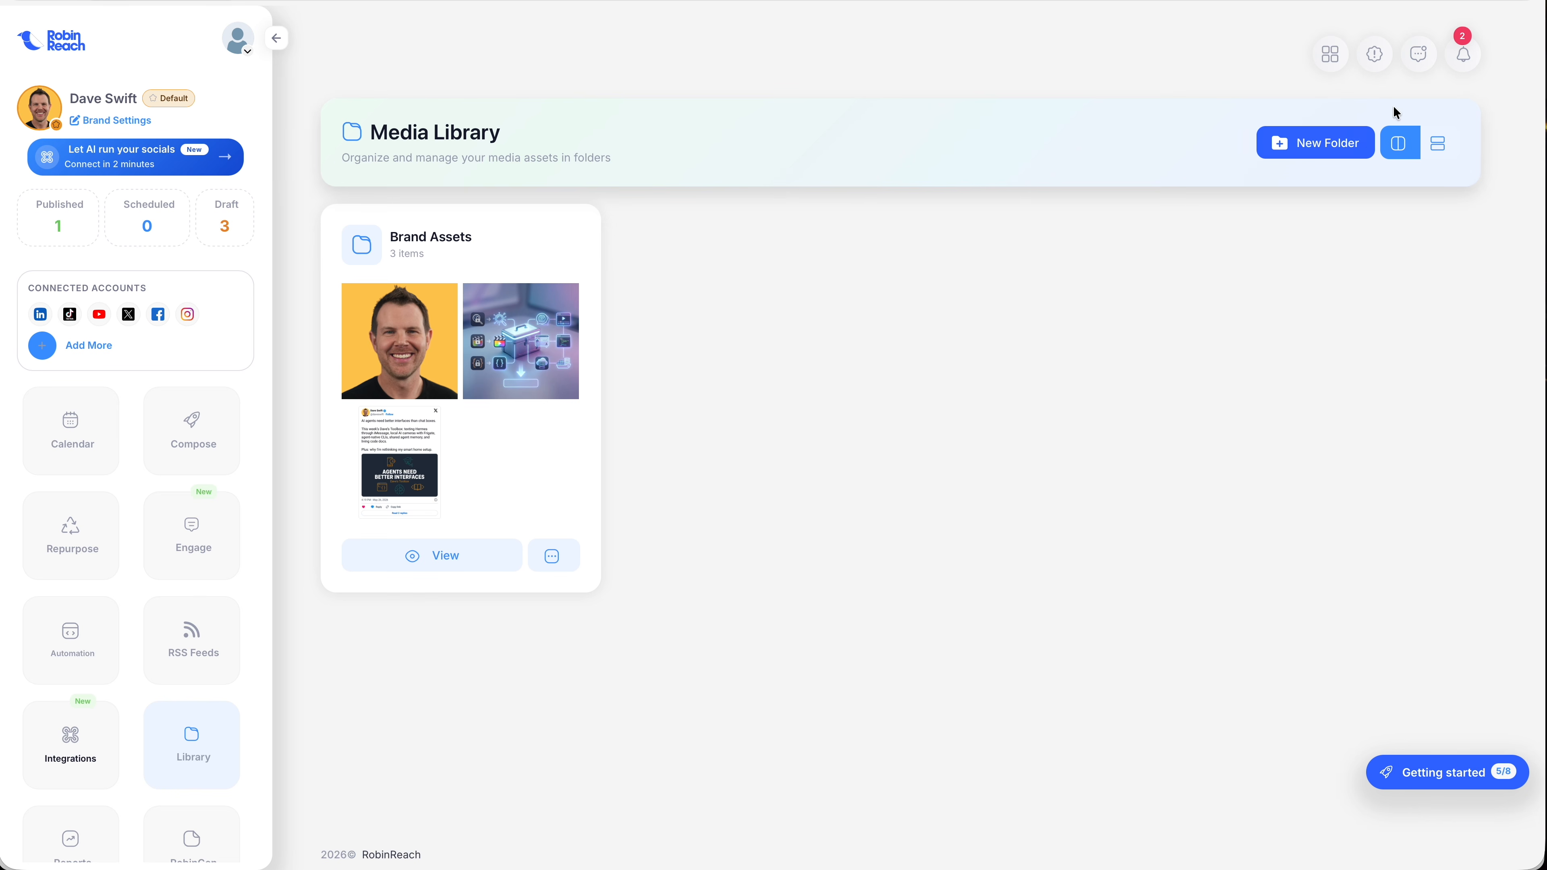
Create a new folder named Temp in the Media Library.
left_click(1316, 146)
left_click(663, 470)
type("Temp")
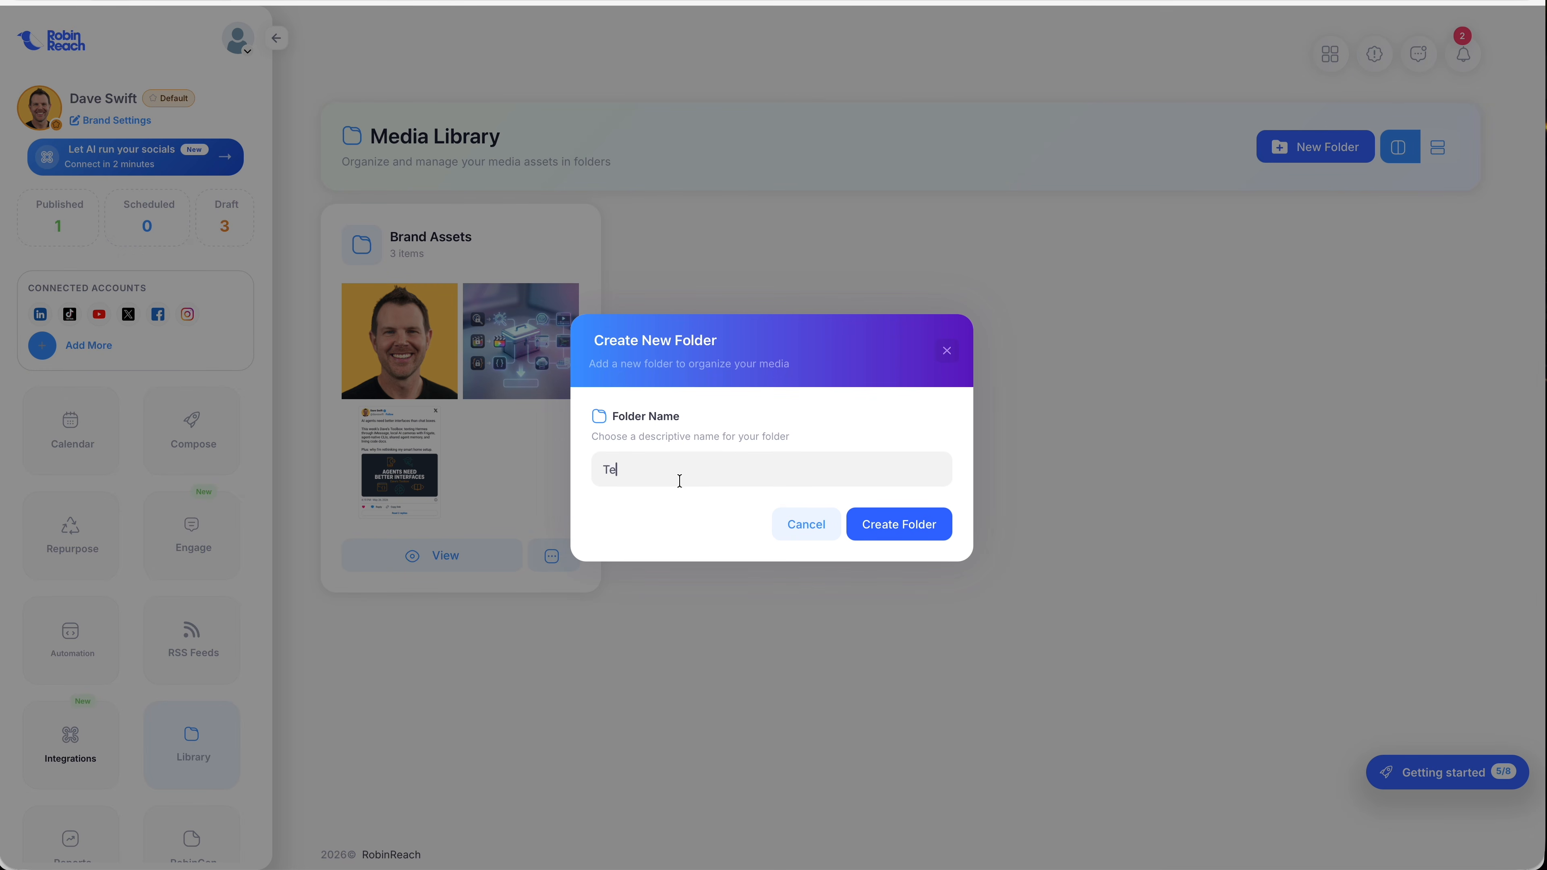
left_click(904, 534)
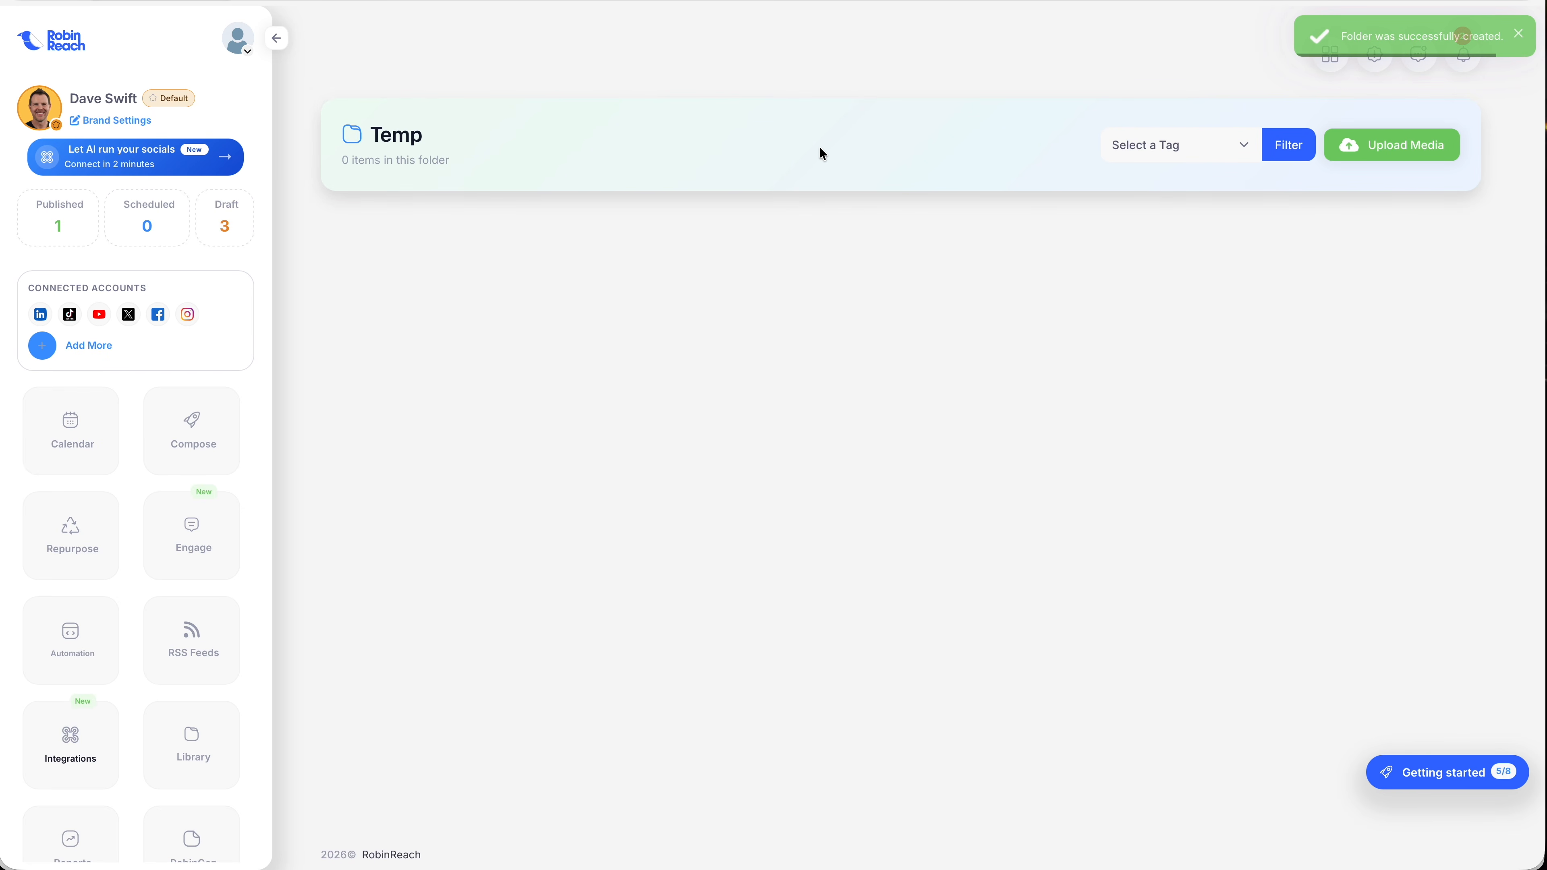
Search Unsplash for "Computer" and upload the photo of a laptop showing code on a desk to the Temp folder.
left_click(1378, 162)
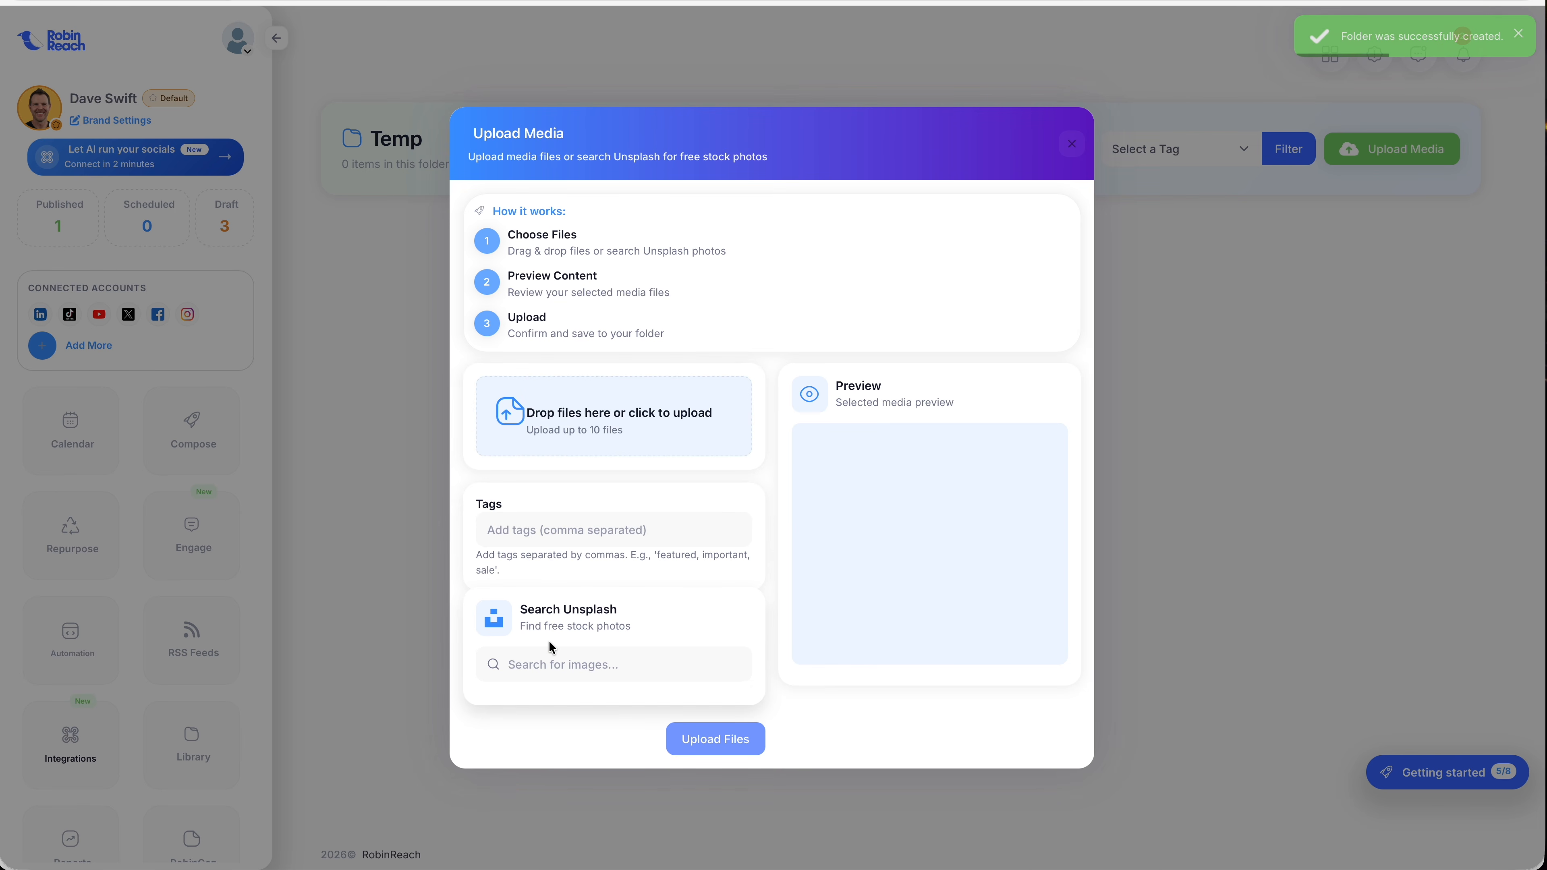
left_click(546, 674)
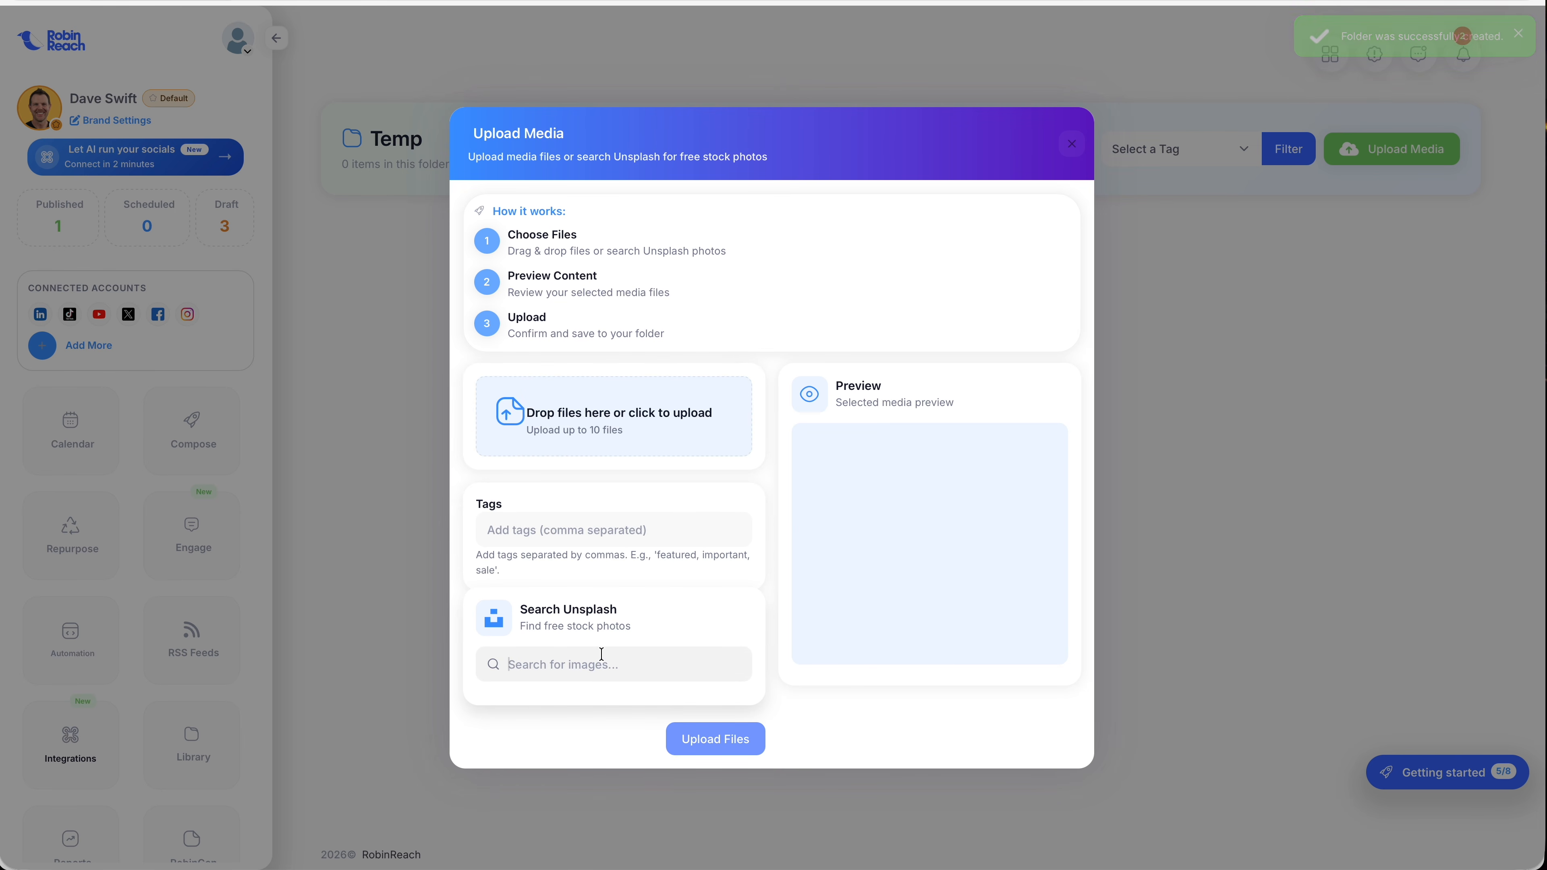
type("Computer")
key("Return")
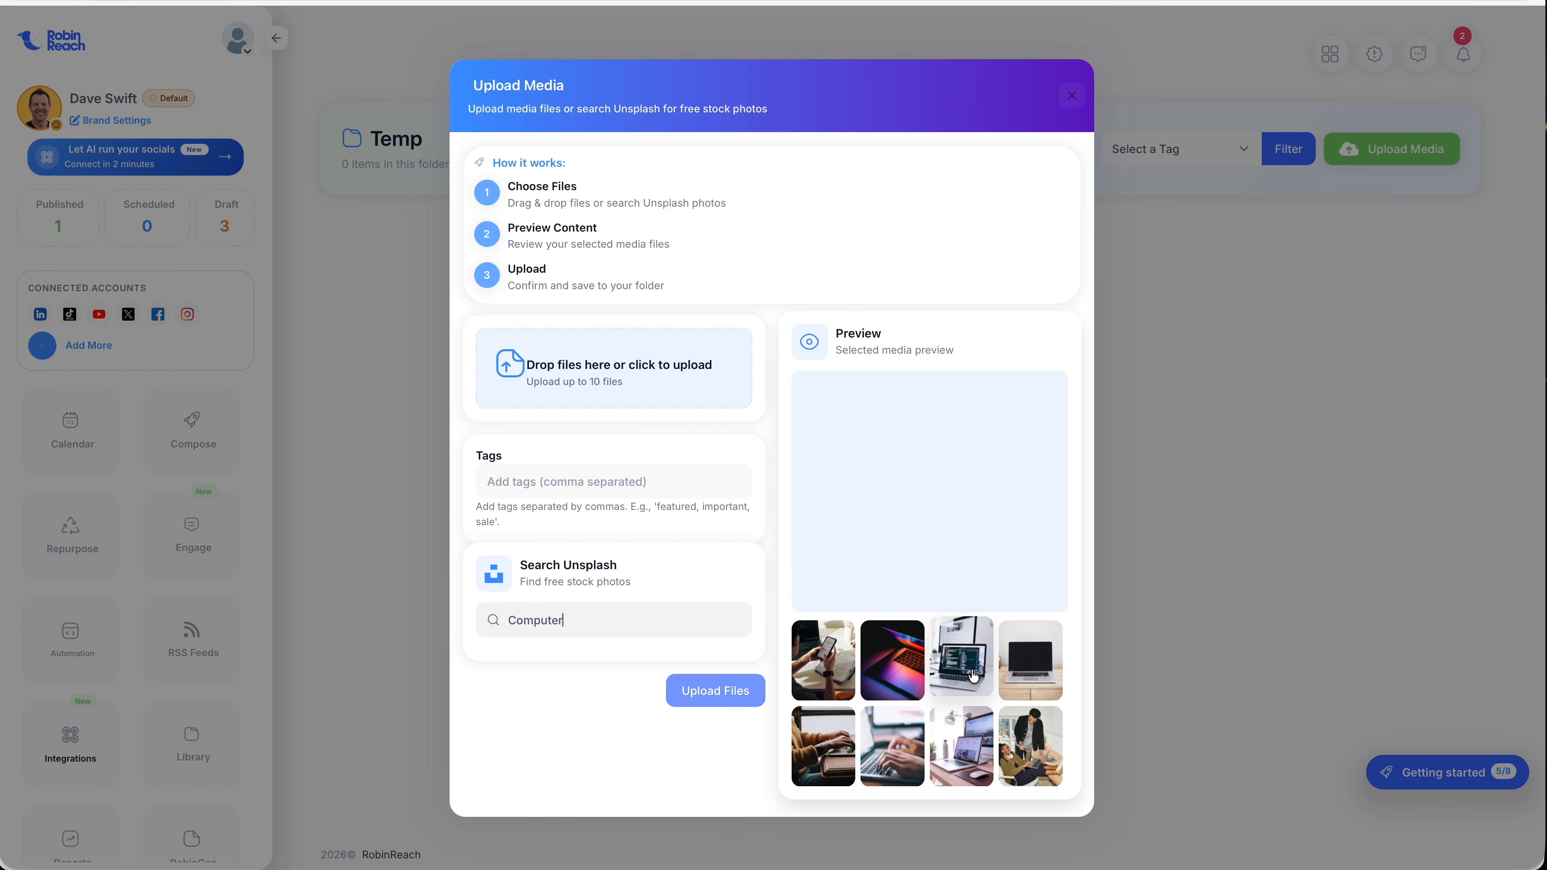
left_click(975, 667)
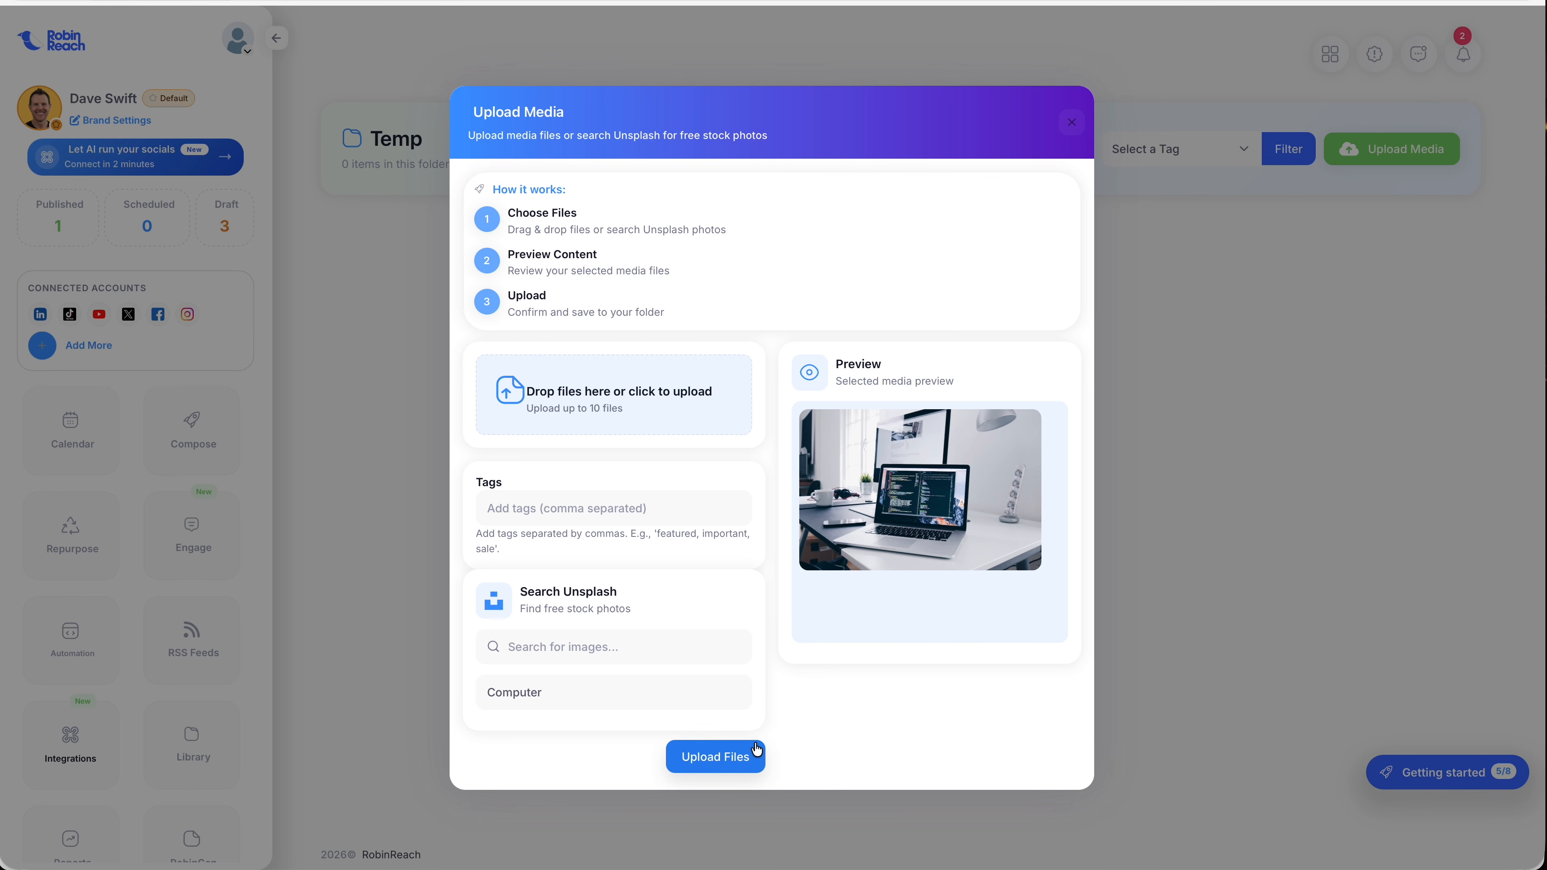
left_click(744, 753)
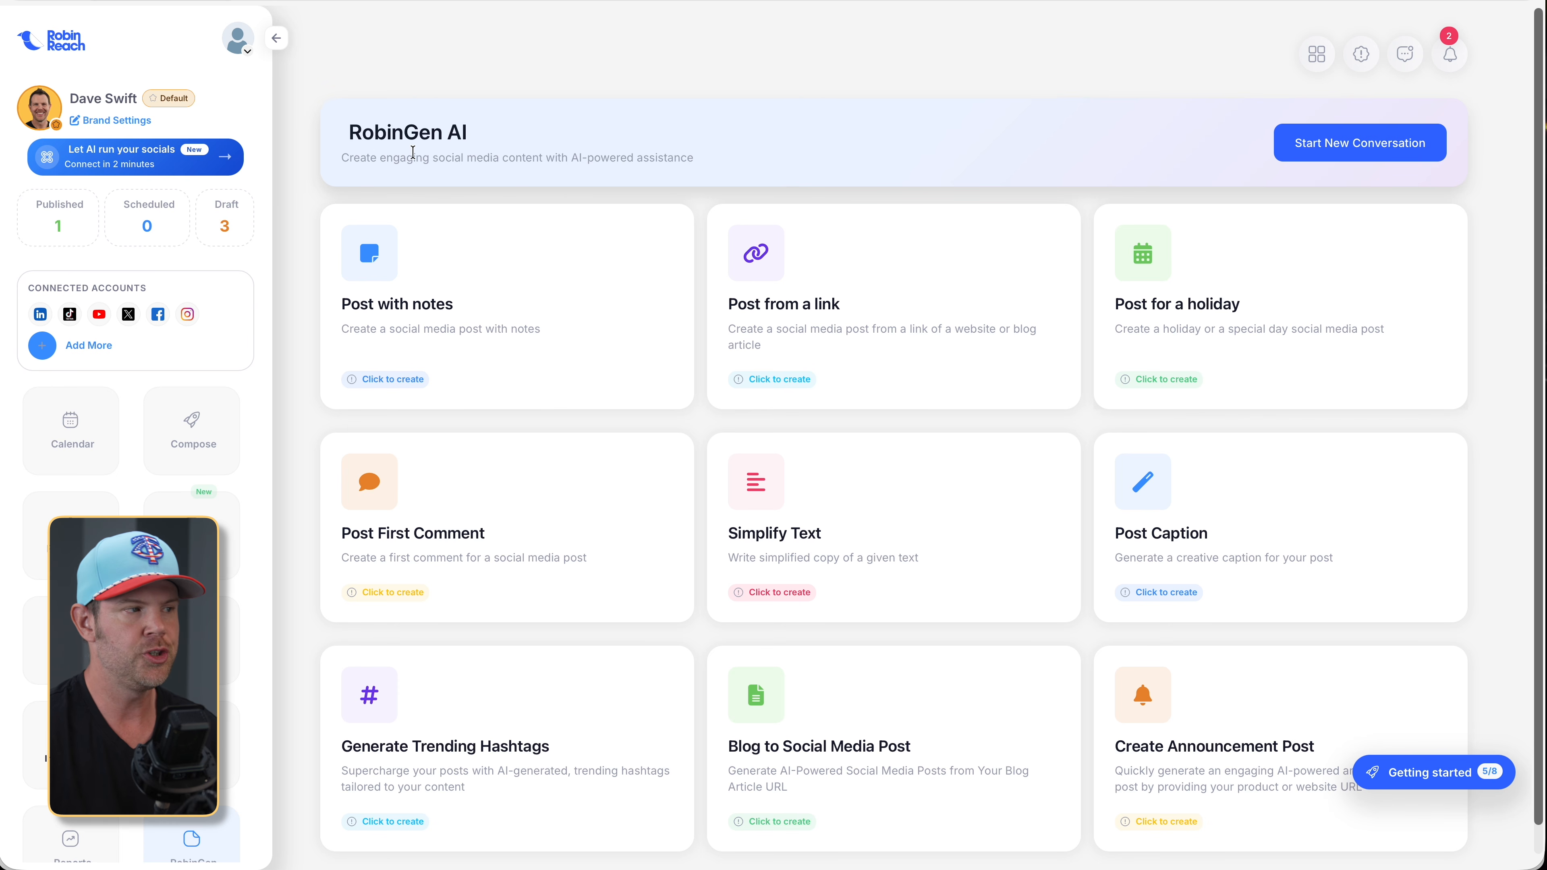
left_click(1333, 159)
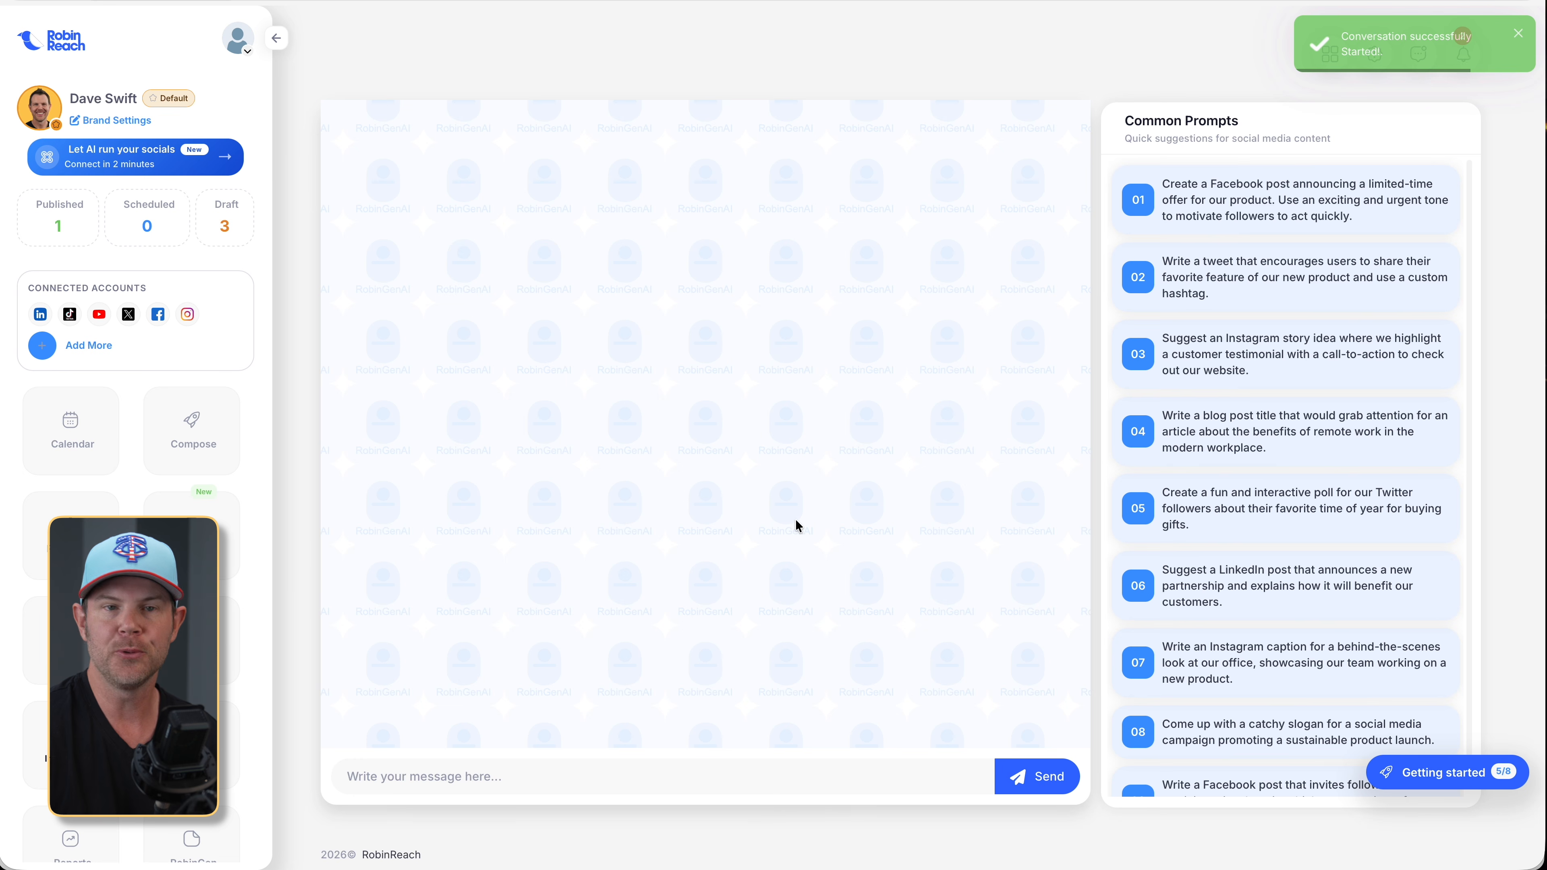
left_click(554, 775)
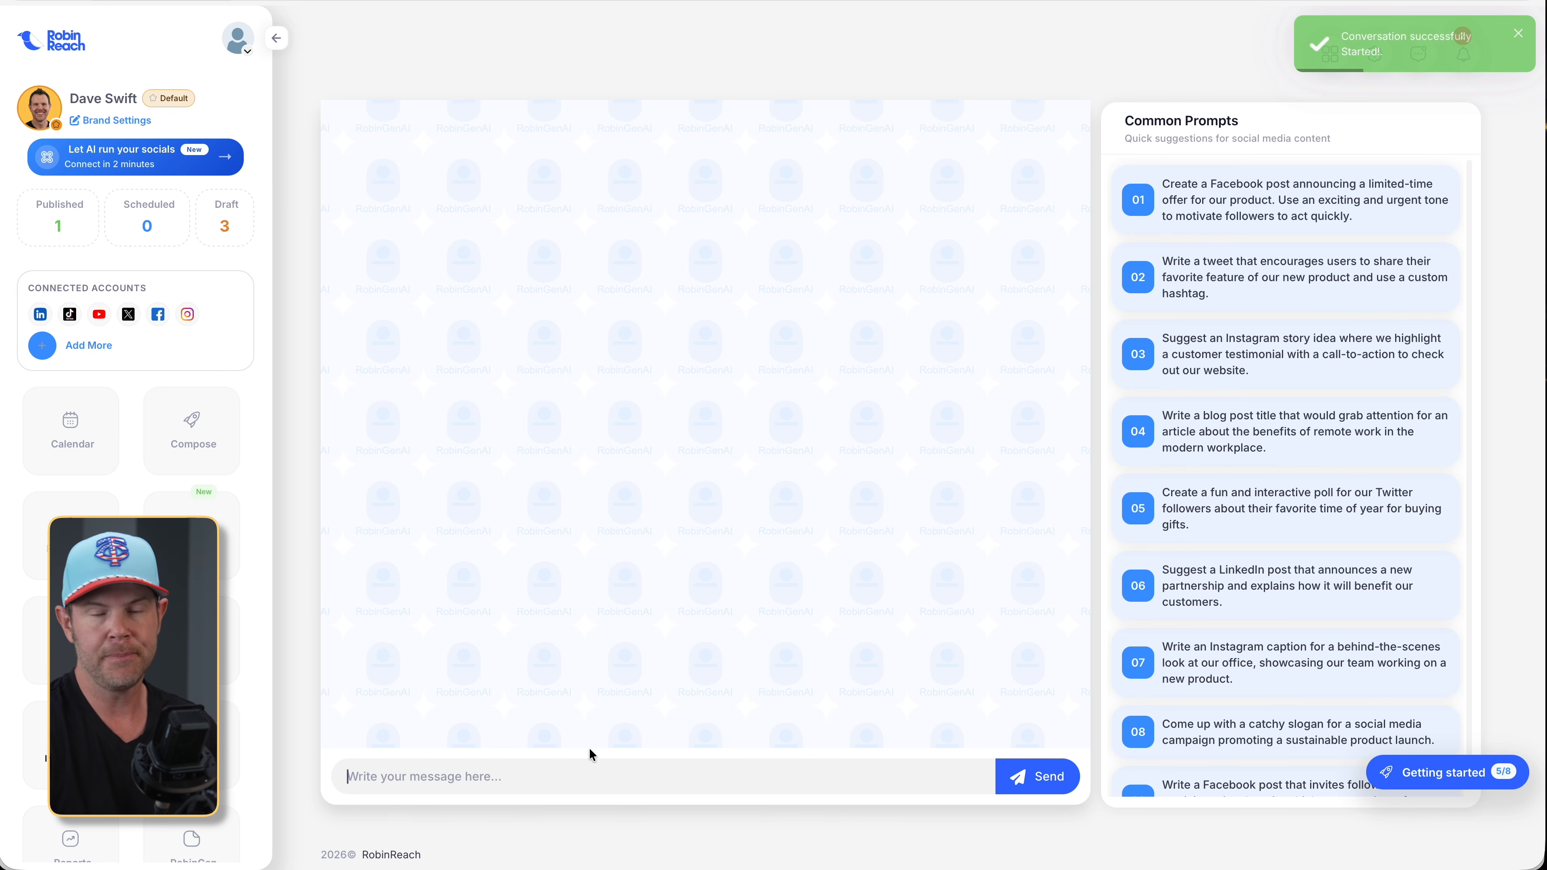
type("Write me a post to help me promote my newsletter. https://daveswift.com/newsletter")
key("Return")
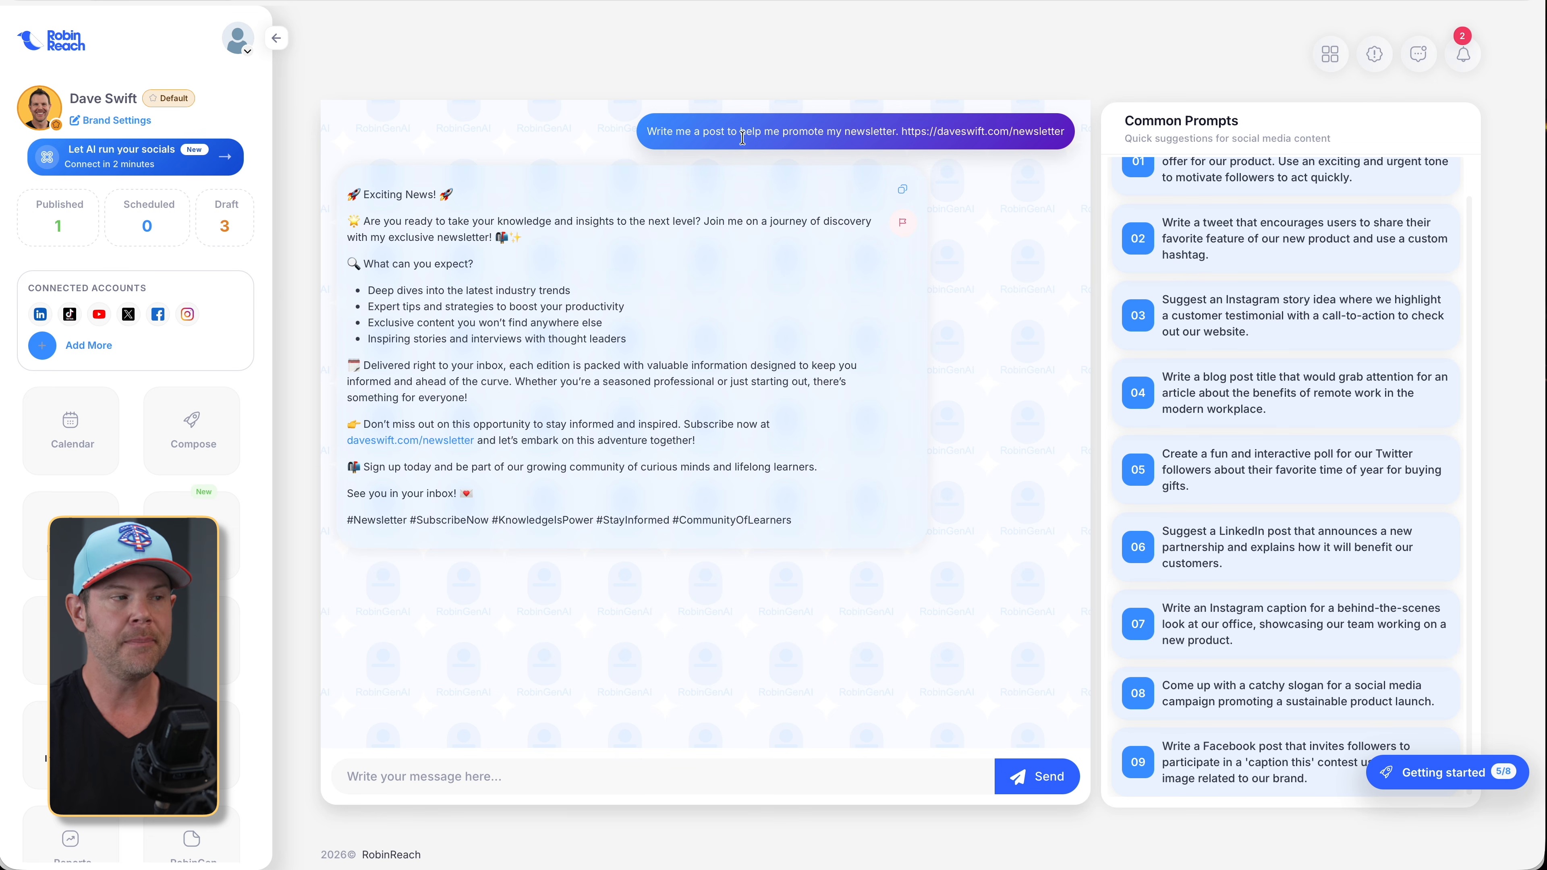
left_click_drag(901, 131, 1067, 132)
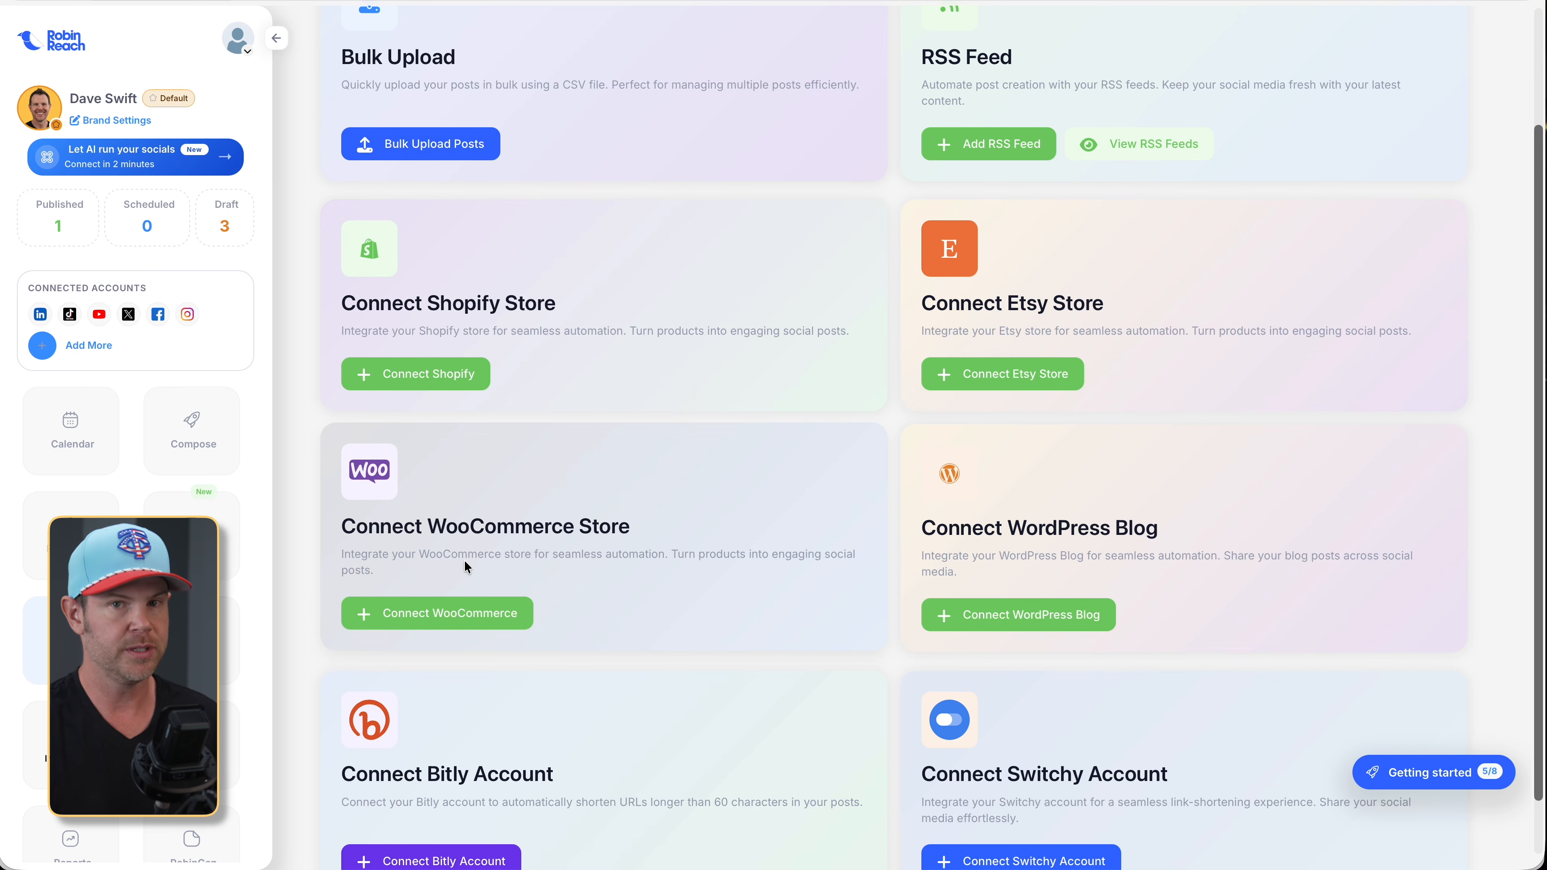
Review the store, blog and link-shortener integrations on the automation page.
scroll(242, 708, "down", 3)
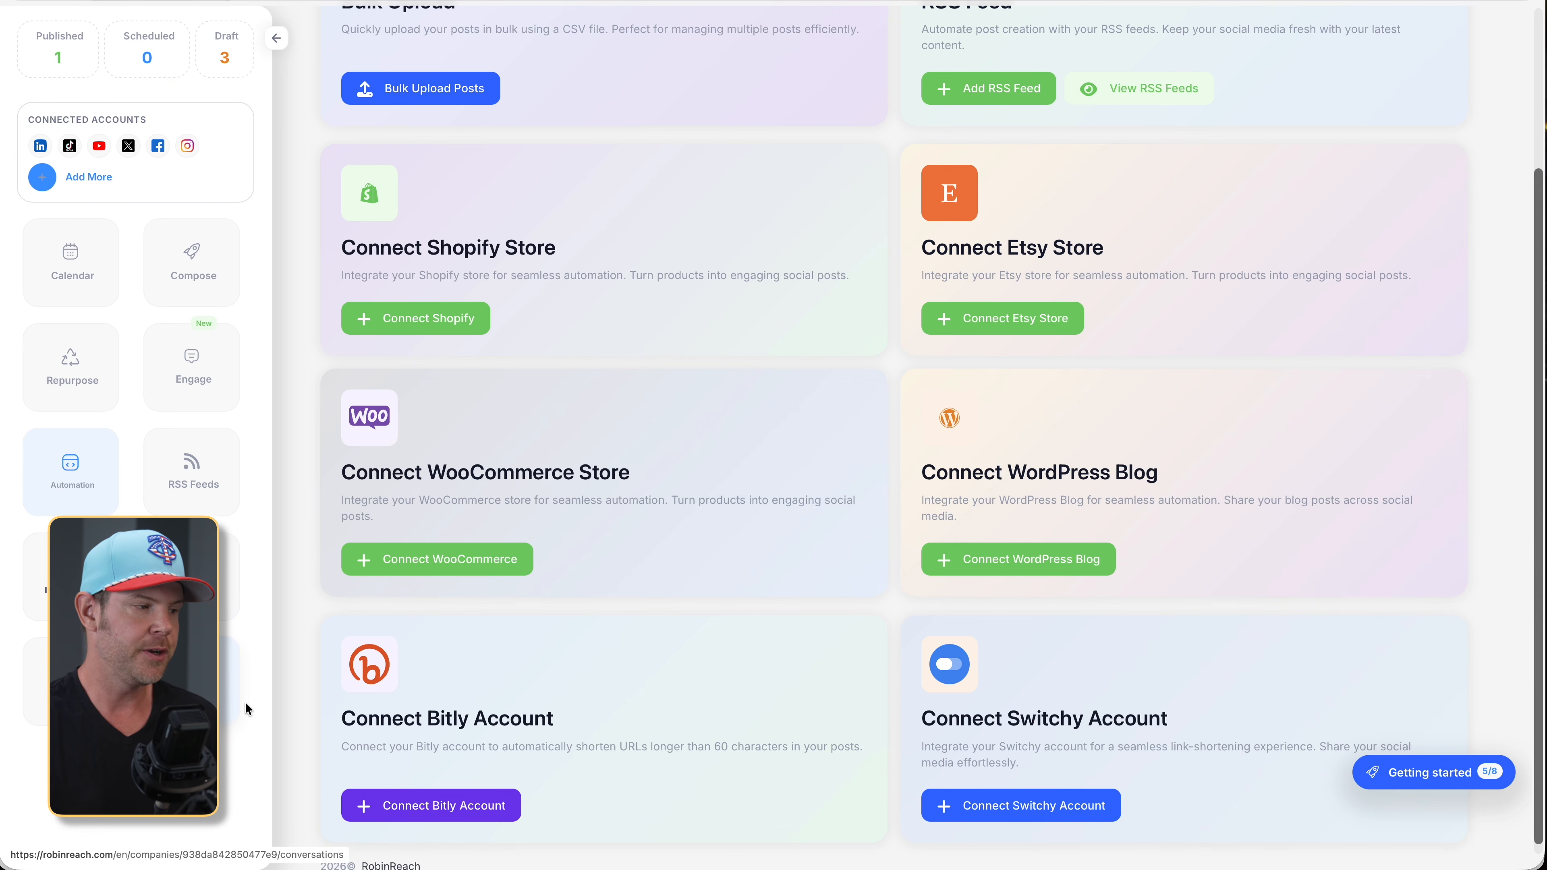
left_click(246, 709)
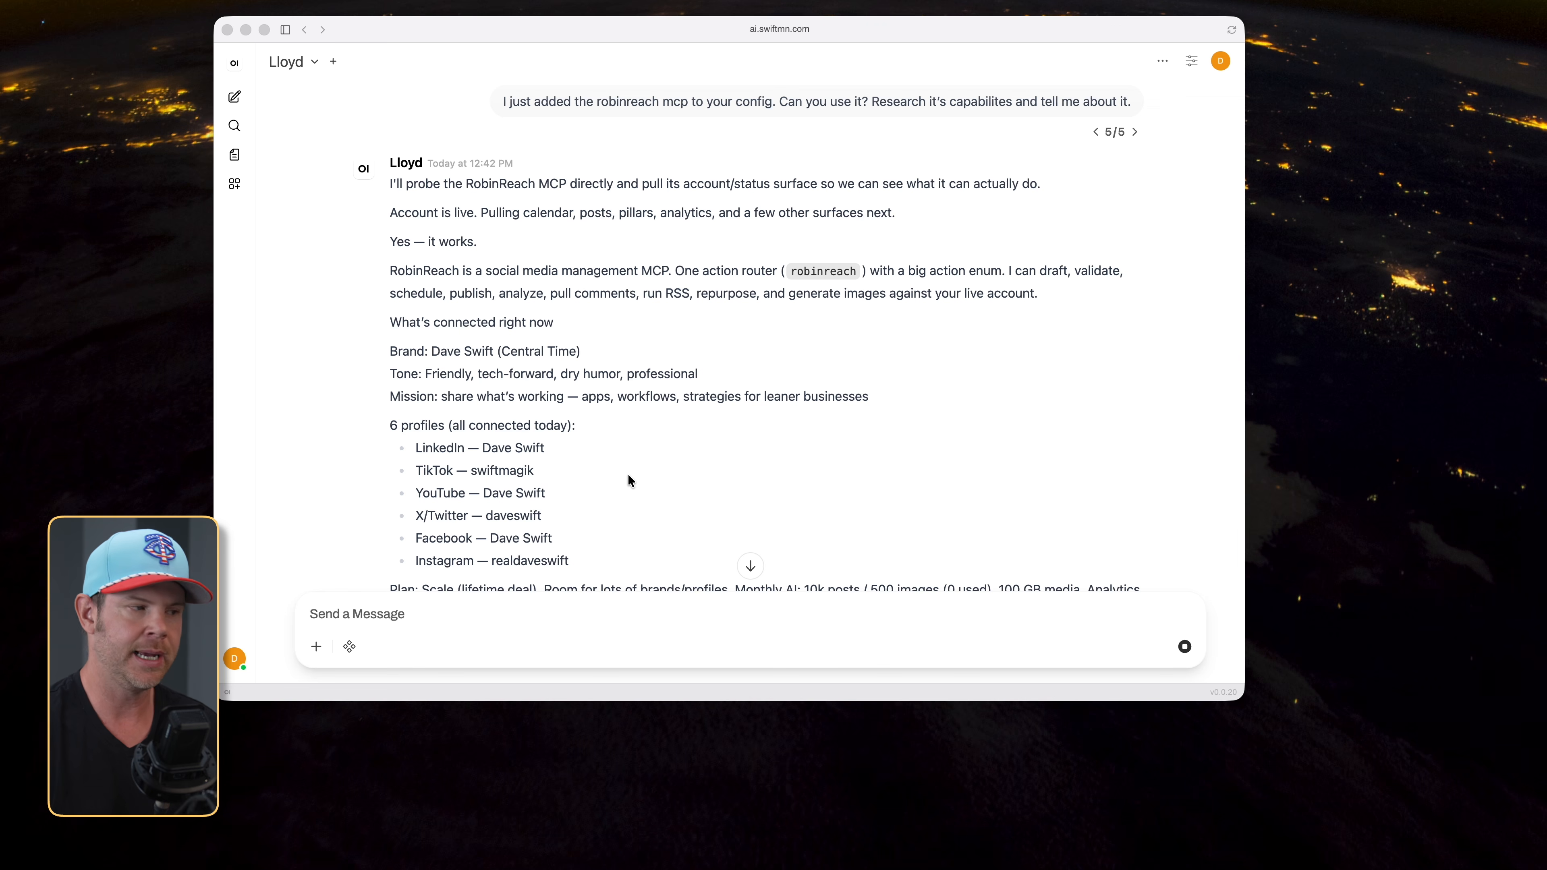
Read the AI assistant's full reply about the RobinReach MCP, covering account setup, publishing, engagement, content, automation, analytics and guardrails.
scroll(519, 433, "down", 10)
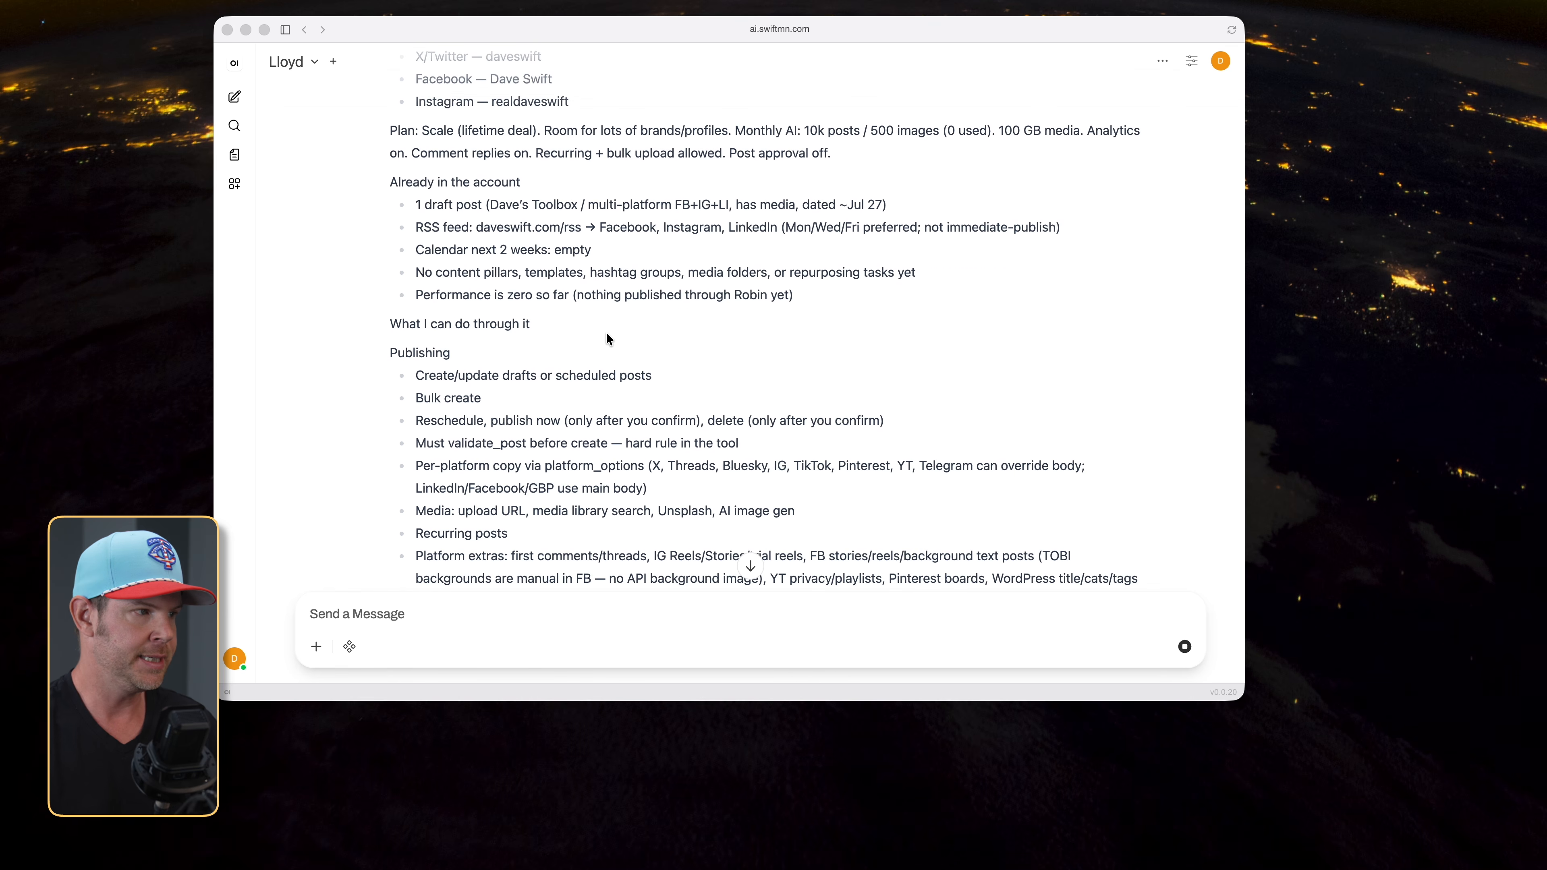
scroll(606, 339, "down", 3)
scroll(518, 176, "up", 2)
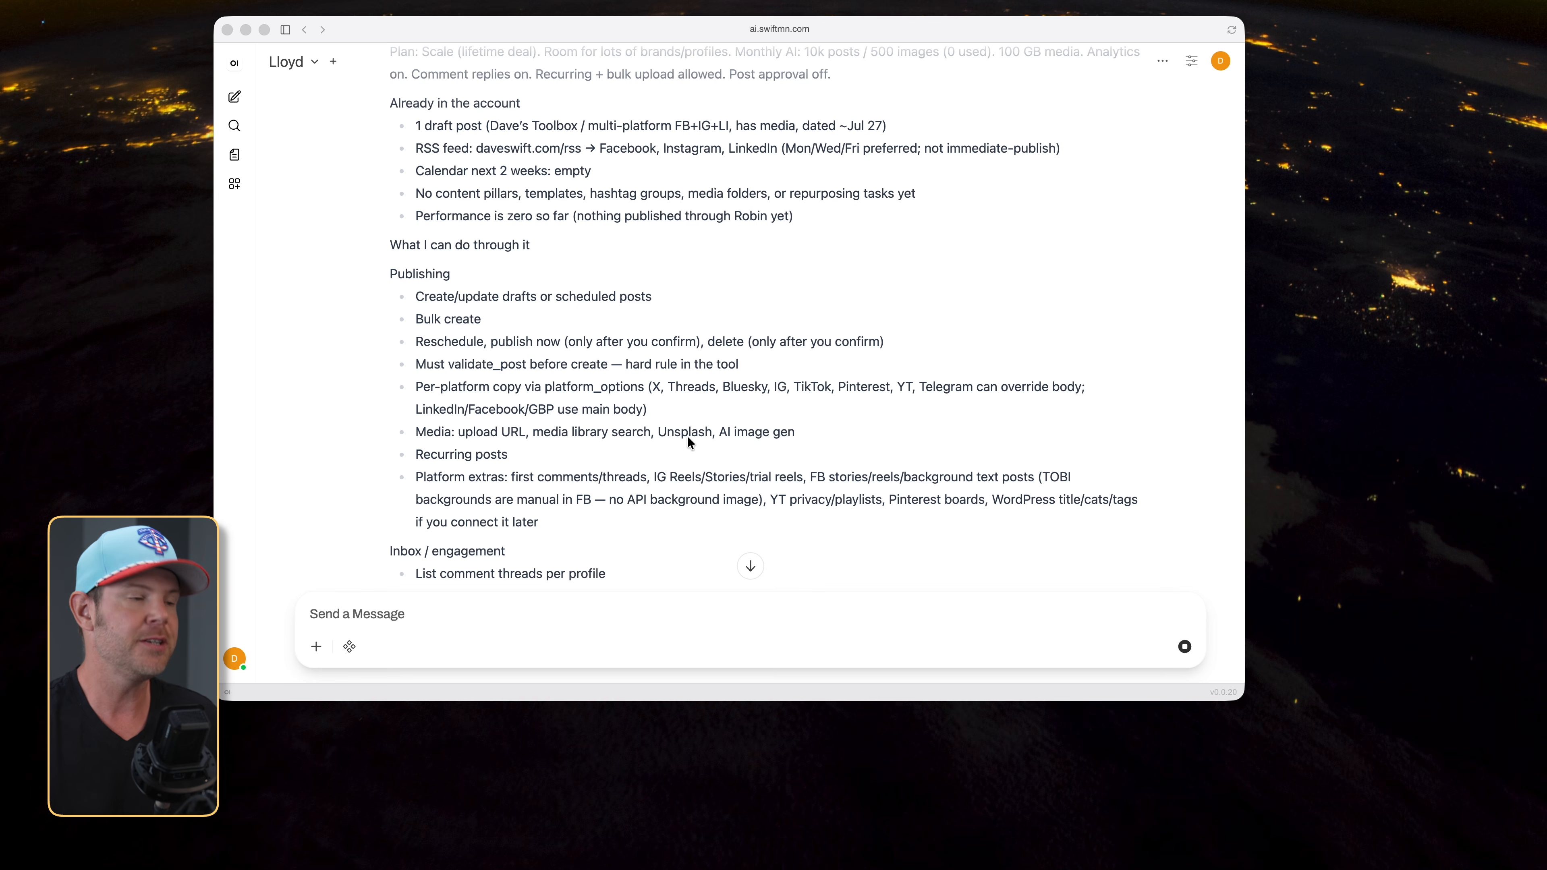
scroll(676, 424, "down", 5)
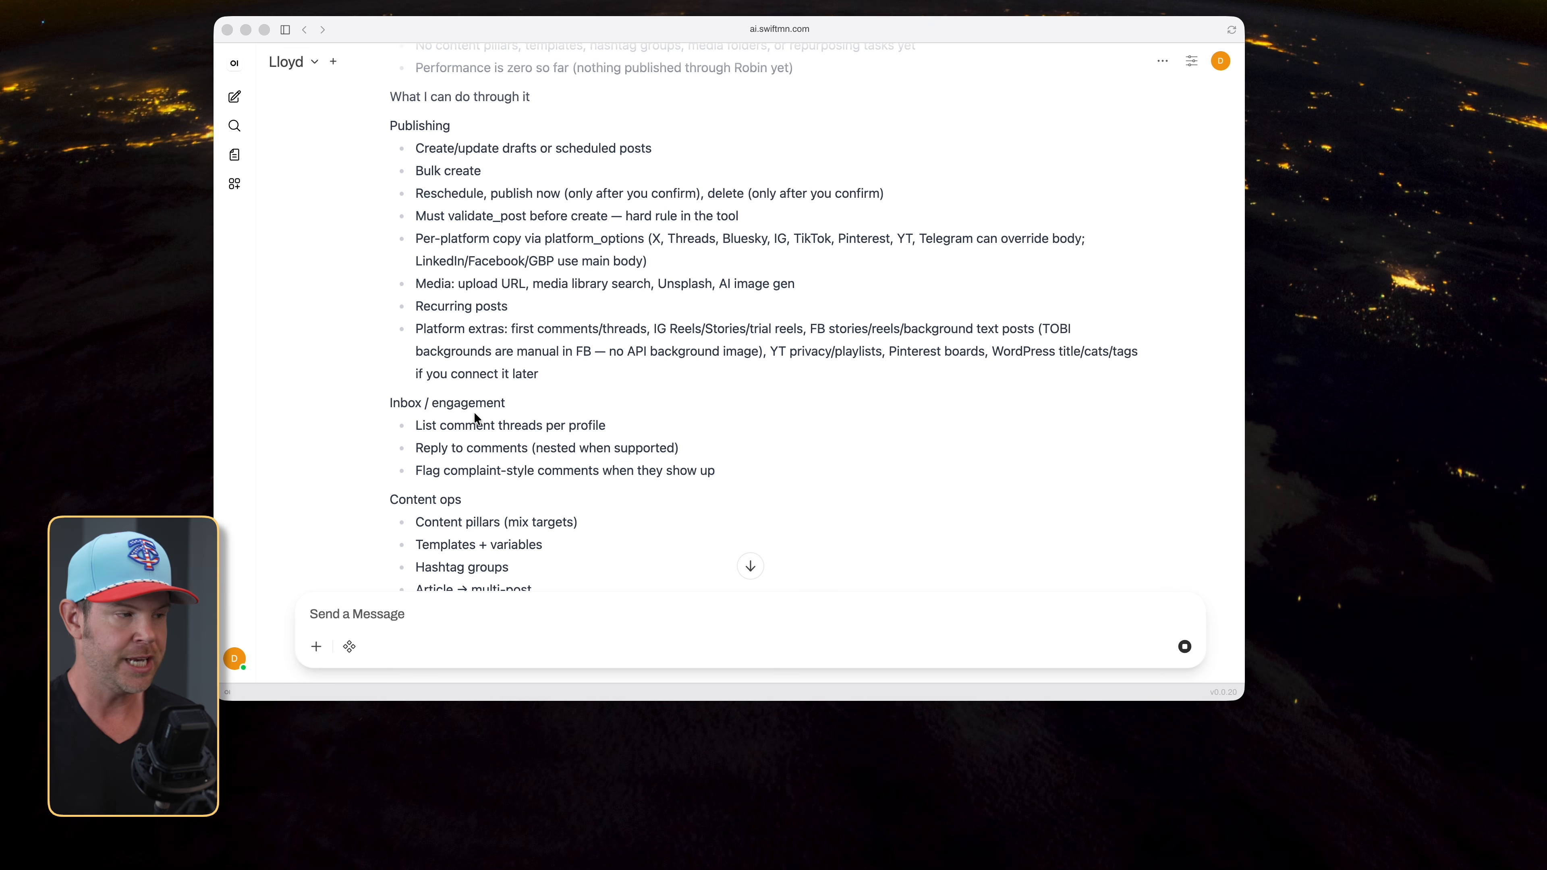
scroll(571, 433, "down", 8)
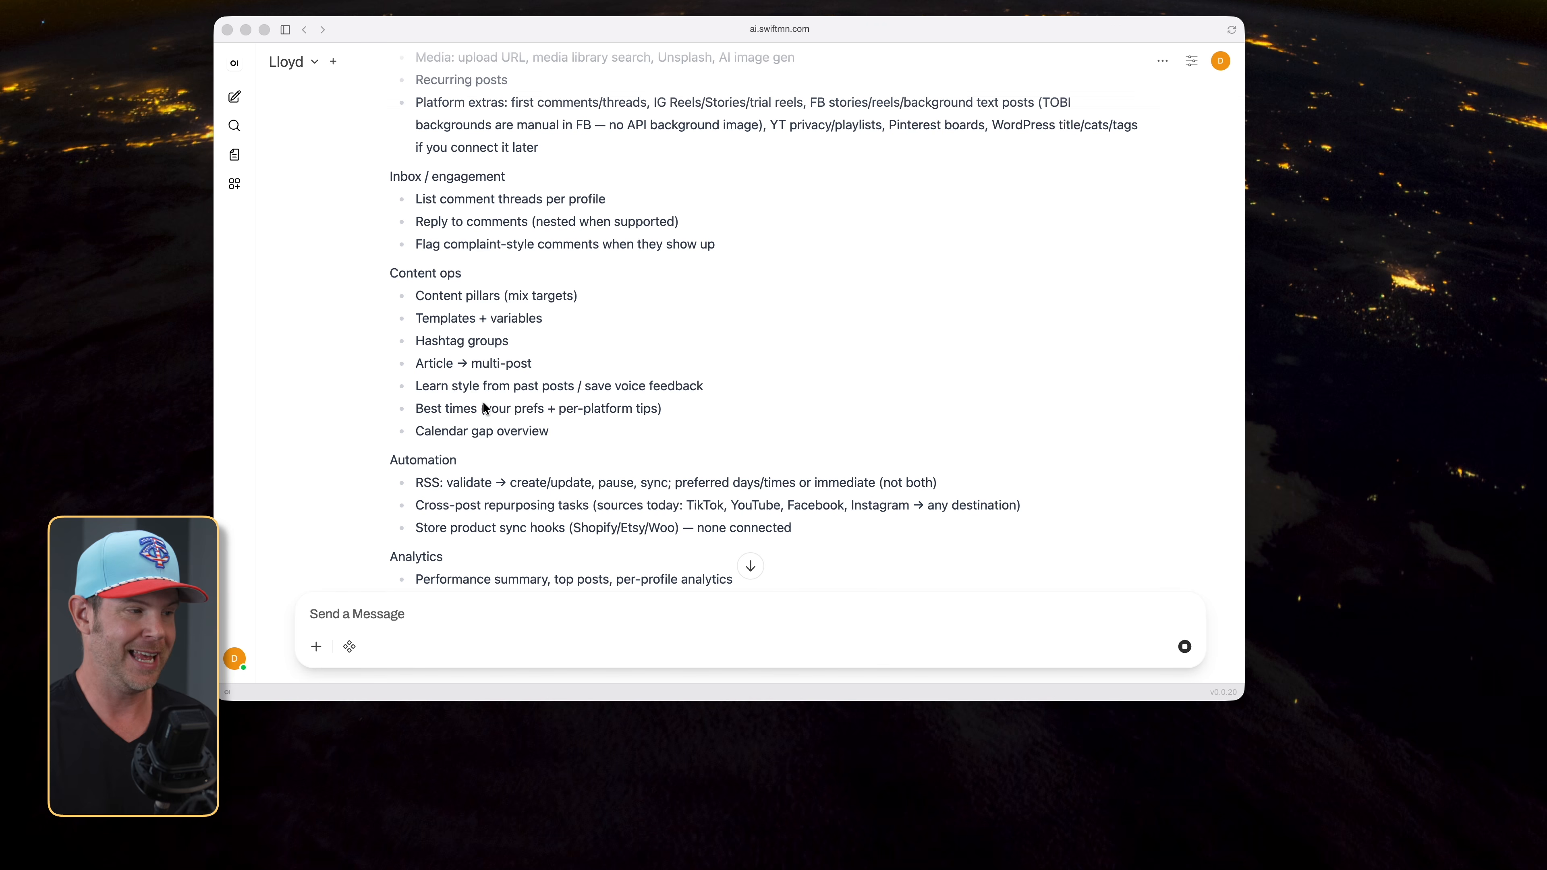
scroll(475, 420, "down", 5)
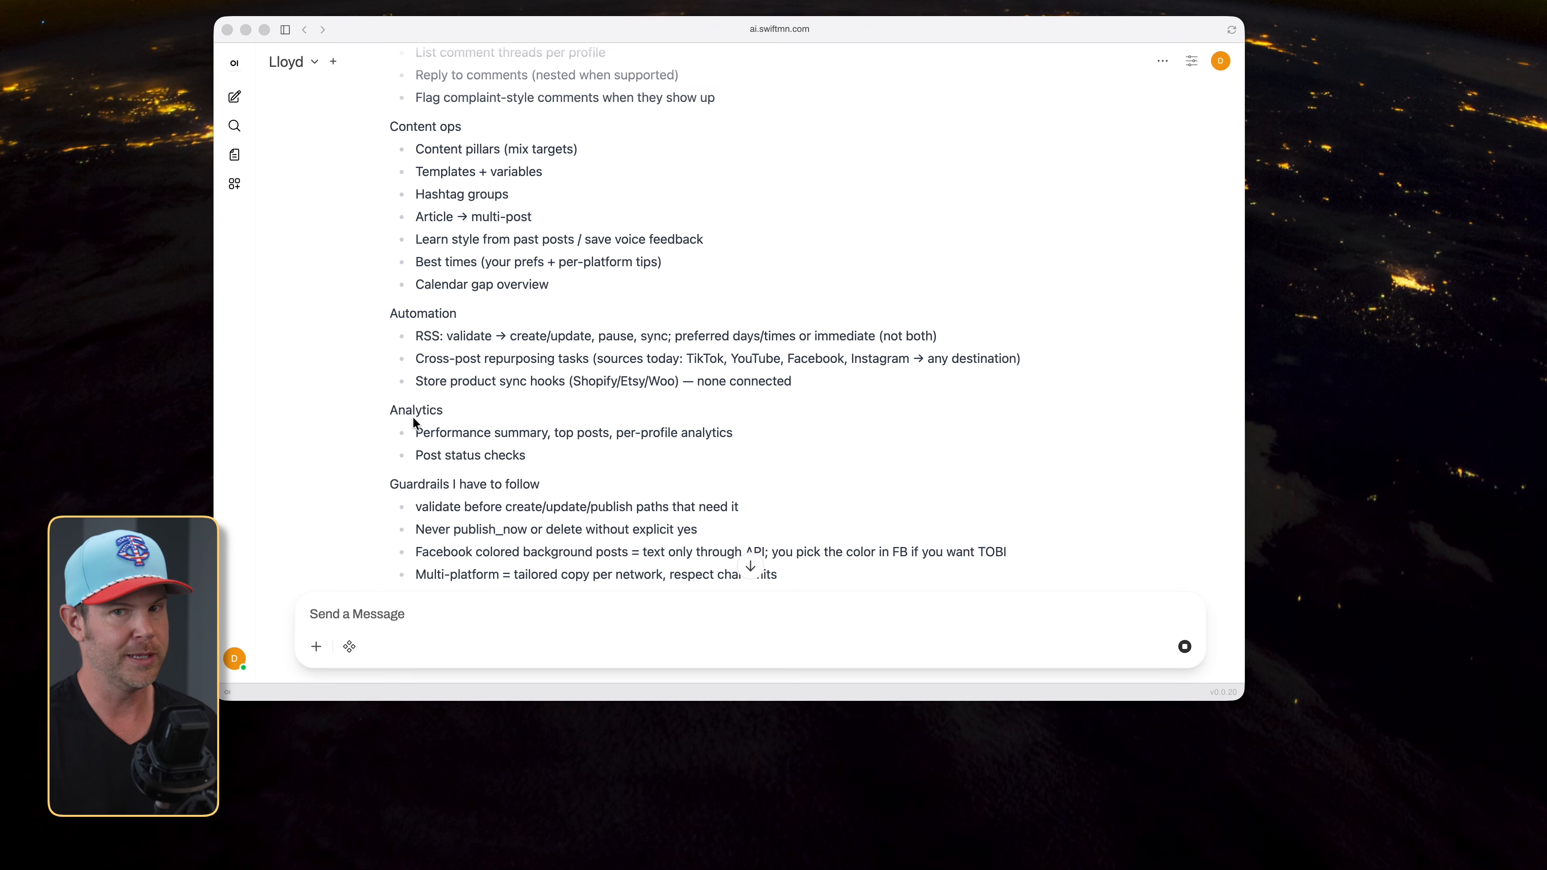
scroll(472, 334, "down", 8)
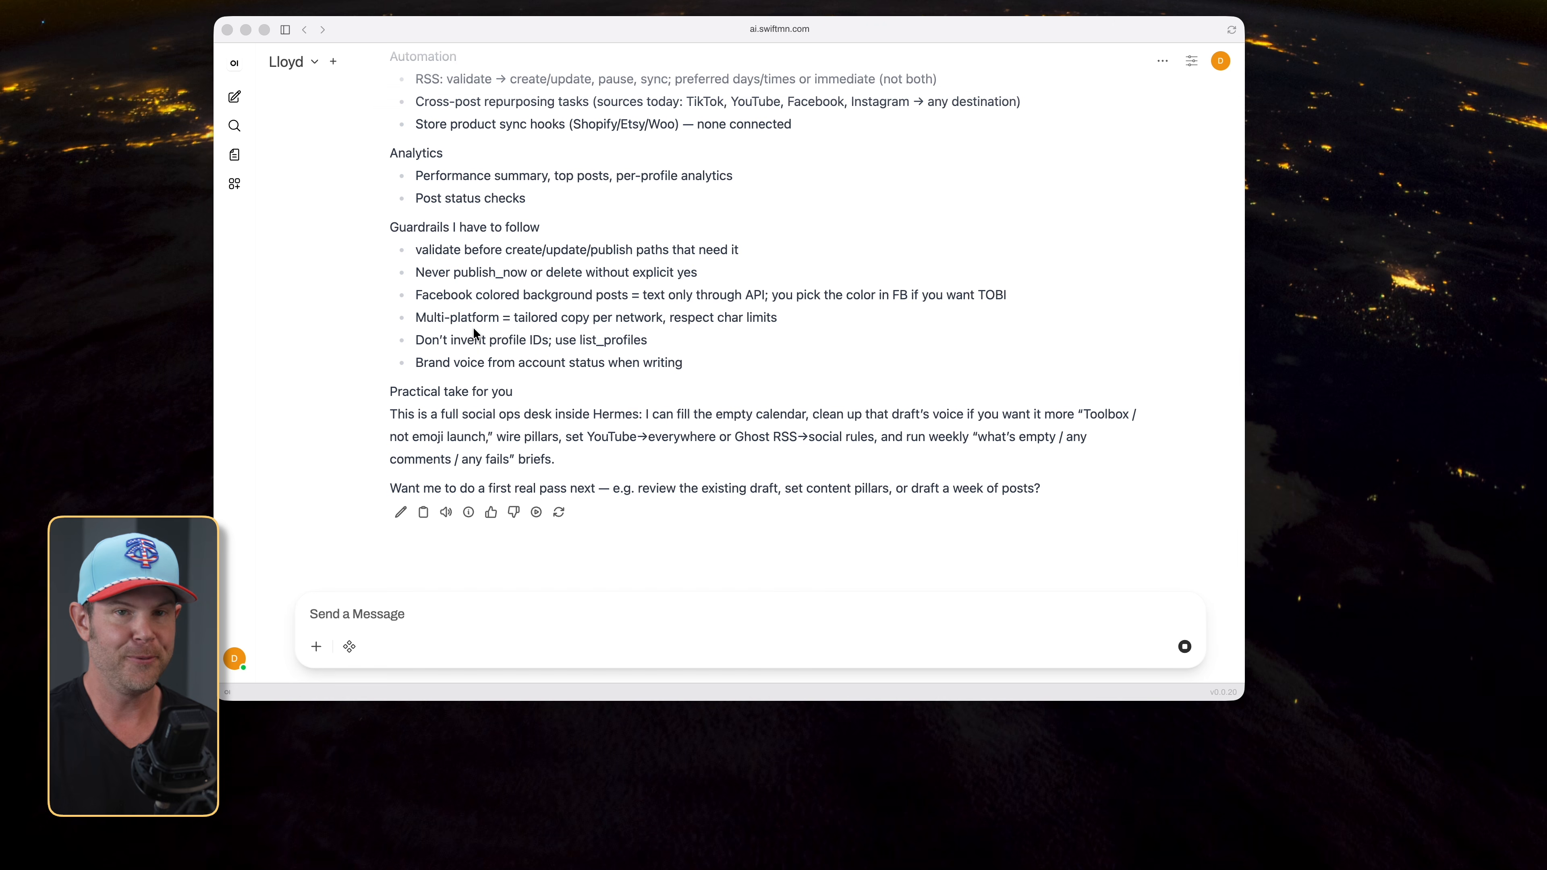